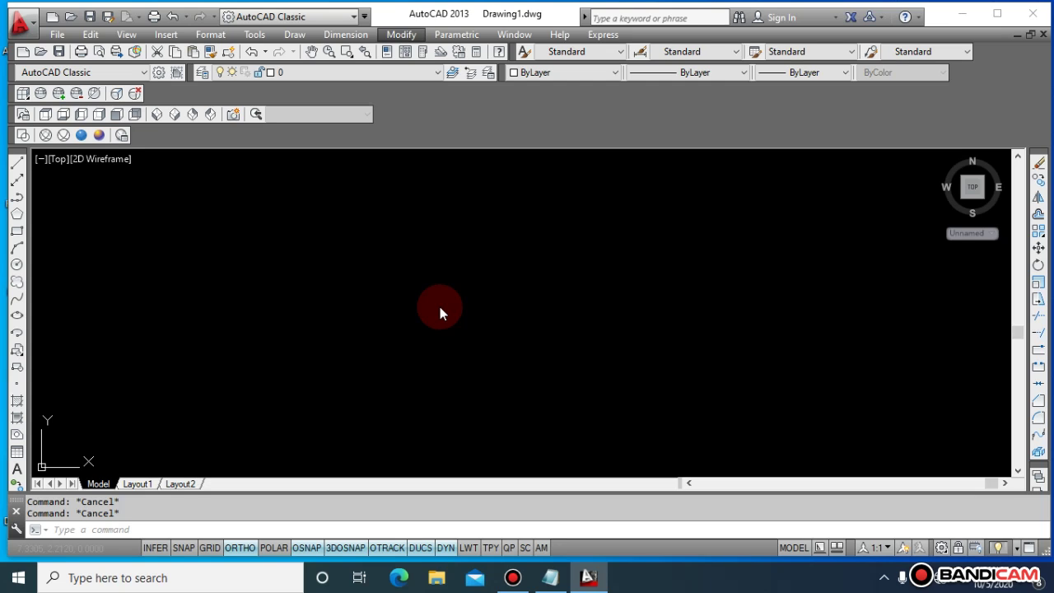
- Draw a large circle in the middle of the empty drawing area
{"action": "left_click", "coordinate": [496, 313]}
{"action": "key", "text": "Escape"}
{"action": "key", "text": "Escape"}
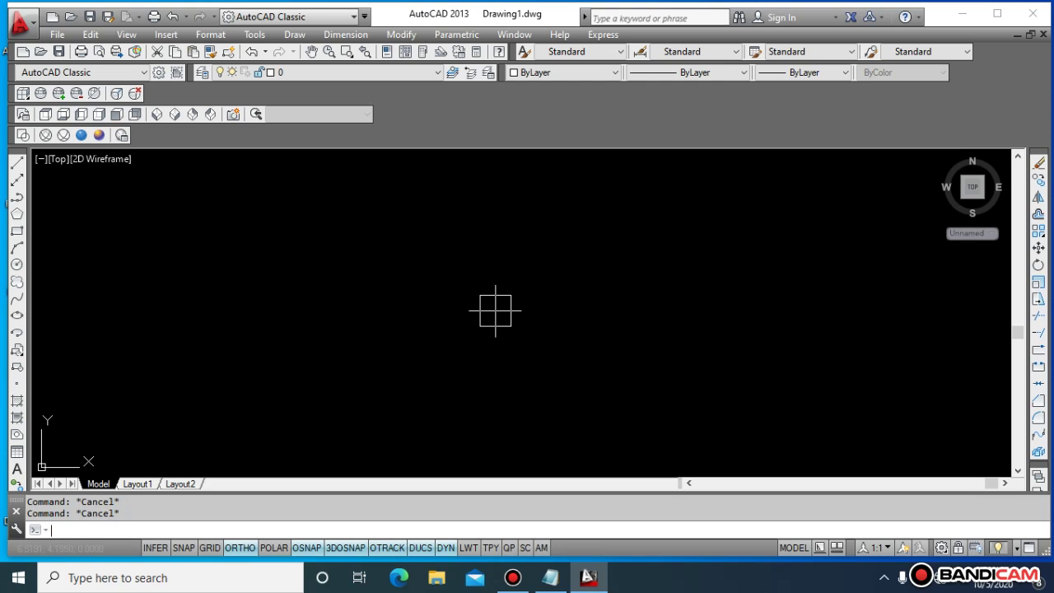
{"action": "type", "text": "c"}
{"action": "key", "text": "Return"}
{"action": "left_click", "coordinate": [483, 298]}
{"action": "left_click", "coordinate": [560, 356]}
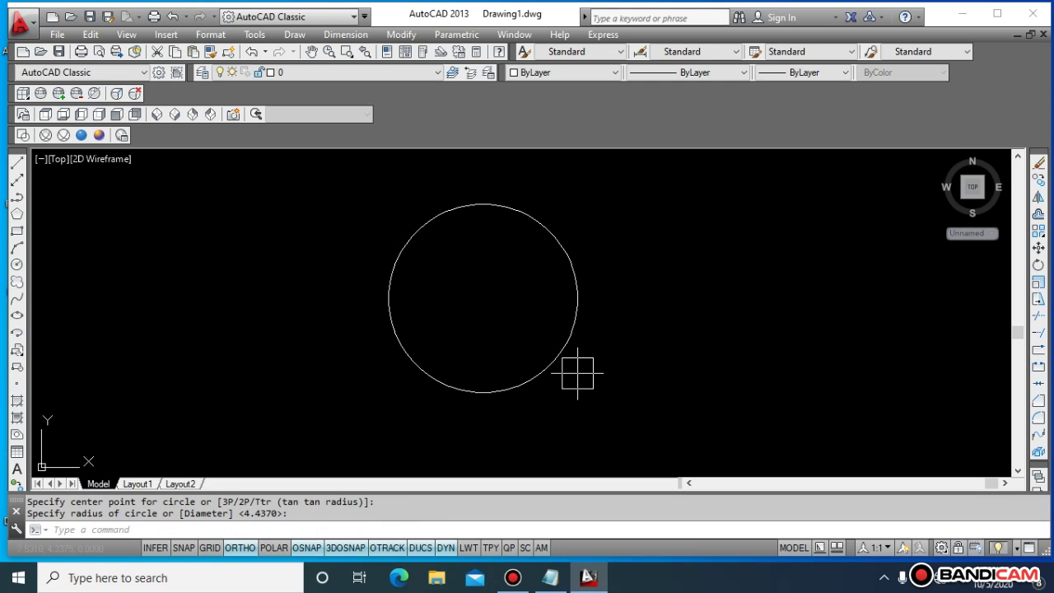
{"action": "key", "text": "Escape"}
{"action": "key", "text": "Escape"}
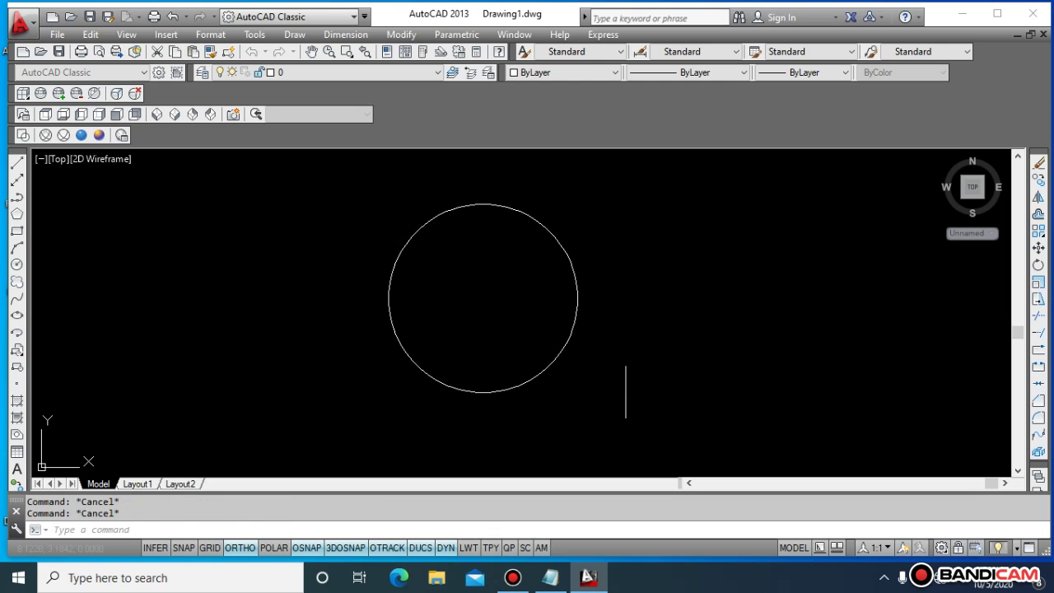
- Draw a smaller concentric circle, about half the size, from the centre of the large circle
{"action": "type", "text": "c"}
{"action": "key", "text": "Return"}
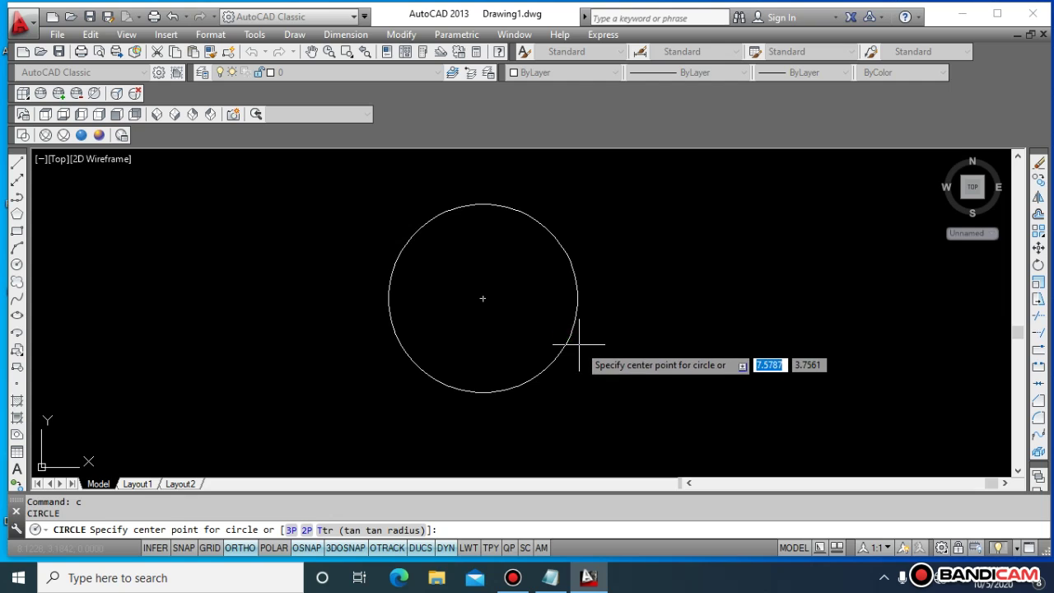
{"action": "left_click", "coordinate": [482, 298]}
{"action": "left_click", "coordinate": [528, 299]}
{"action": "key", "text": "Escape"}
{"action": "key", "text": "Escape"}
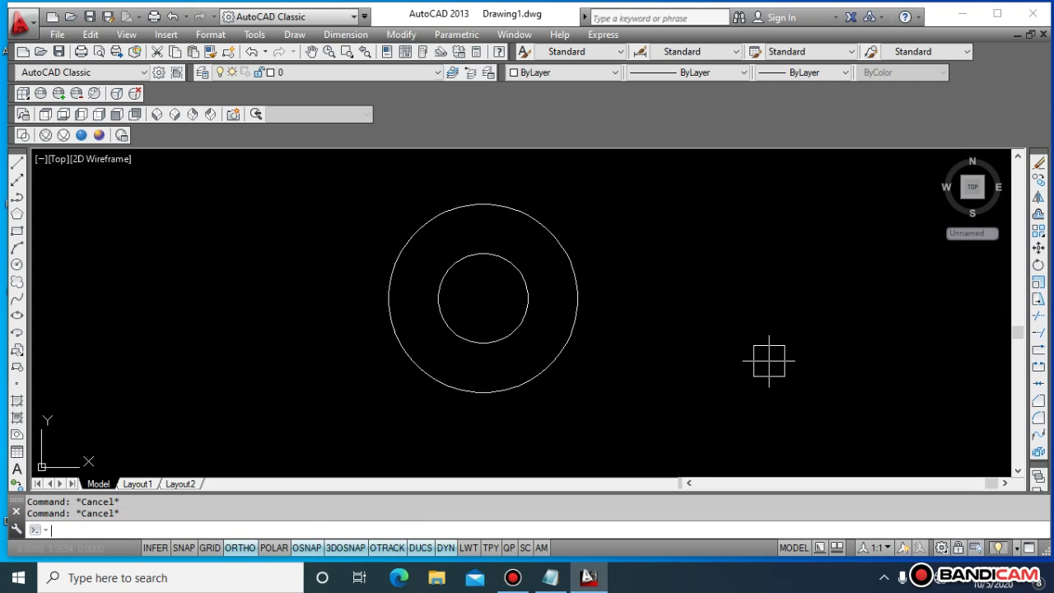
- Create region boundaries from an internal point in the ring between the two circles
{"action": "type", "text": "bo"}
{"action": "key", "text": "Return"}
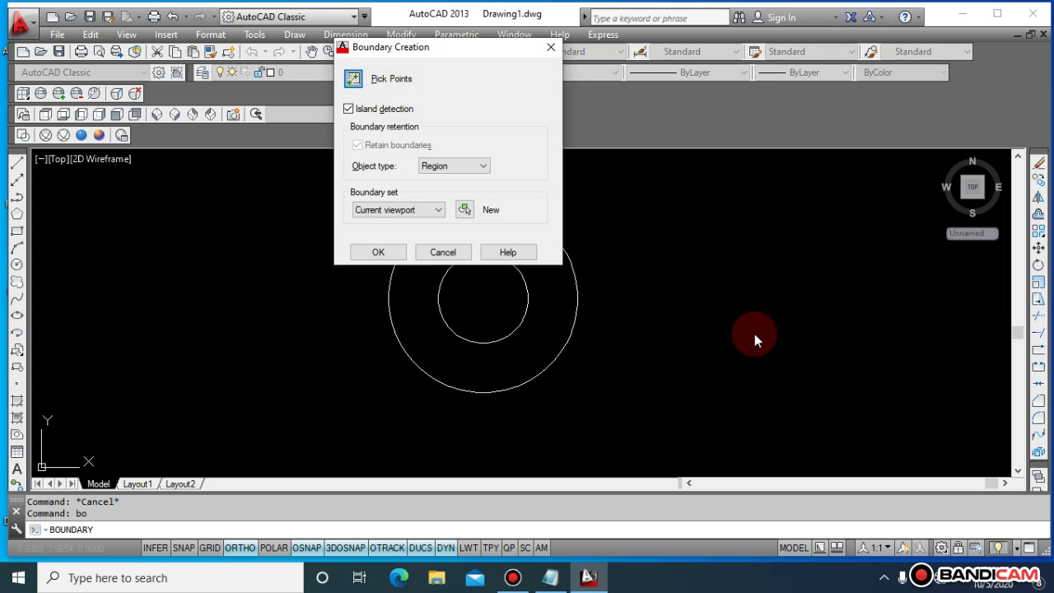
{"action": "left_click", "coordinate": [348, 78]}
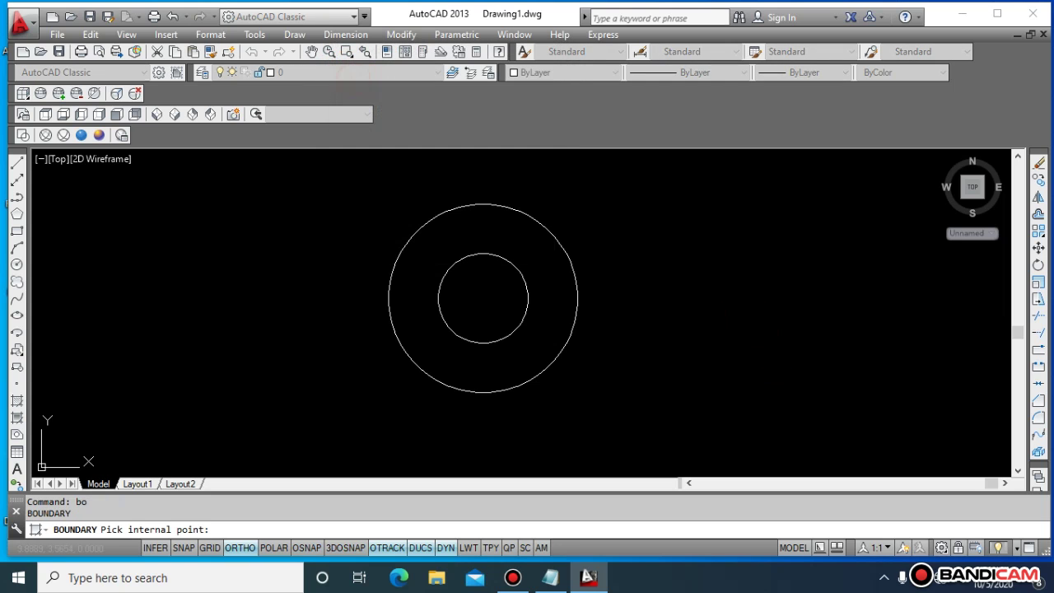
{"action": "left_click", "coordinate": [457, 224]}
{"action": "key", "text": "Return"}
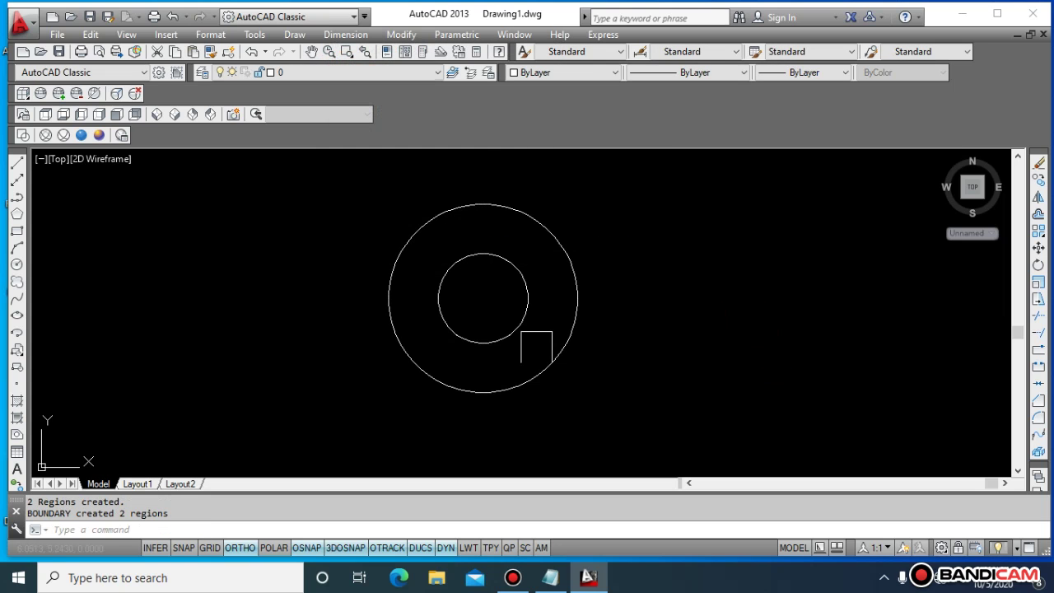
- Create another region boundary from an internal point inside the small circle
{"action": "left_click", "coordinate": [539, 351]}
{"action": "key", "text": "Return"}
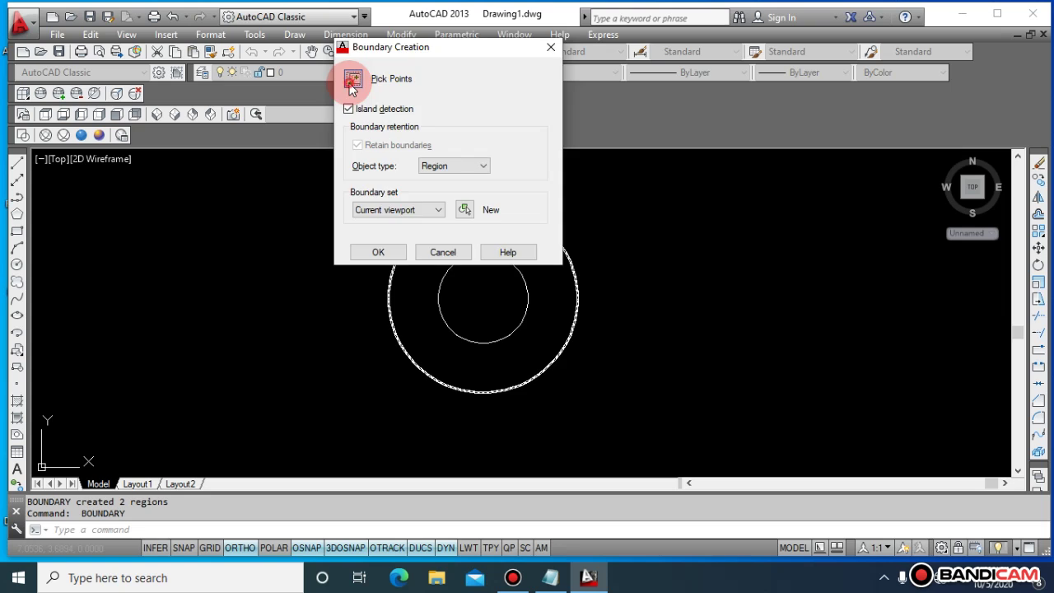
{"action": "left_click", "coordinate": [353, 78]}
{"action": "left_click", "coordinate": [458, 297]}
{"action": "key", "text": "Return"}
{"action": "key", "text": "Escape"}
{"action": "key", "text": "Escape"}
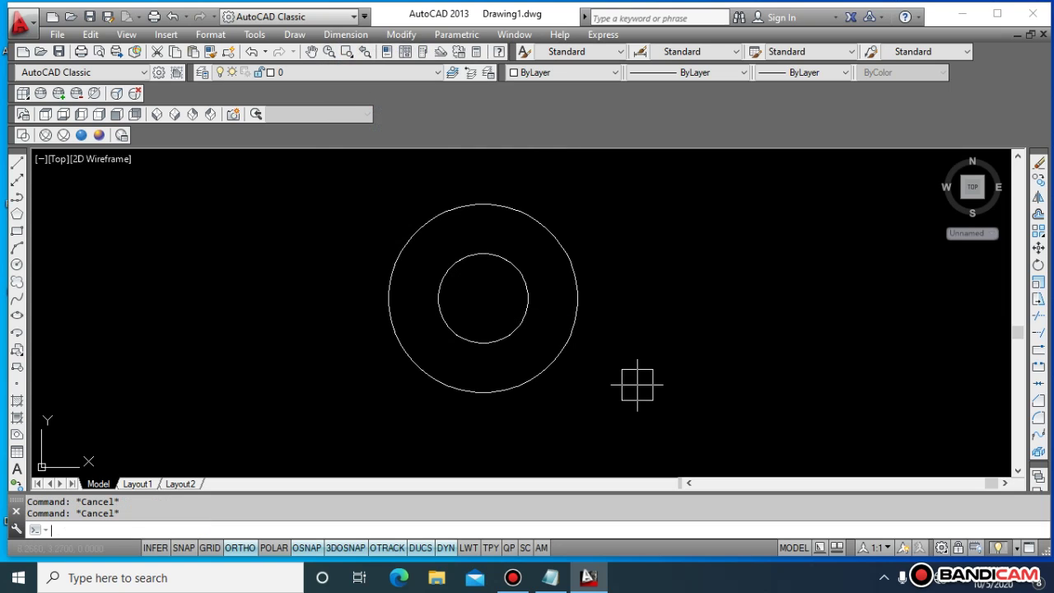
- Extrude the outer circle to a height of 4
{"action": "type", "text": "ext"}
{"action": "key", "text": "Return"}
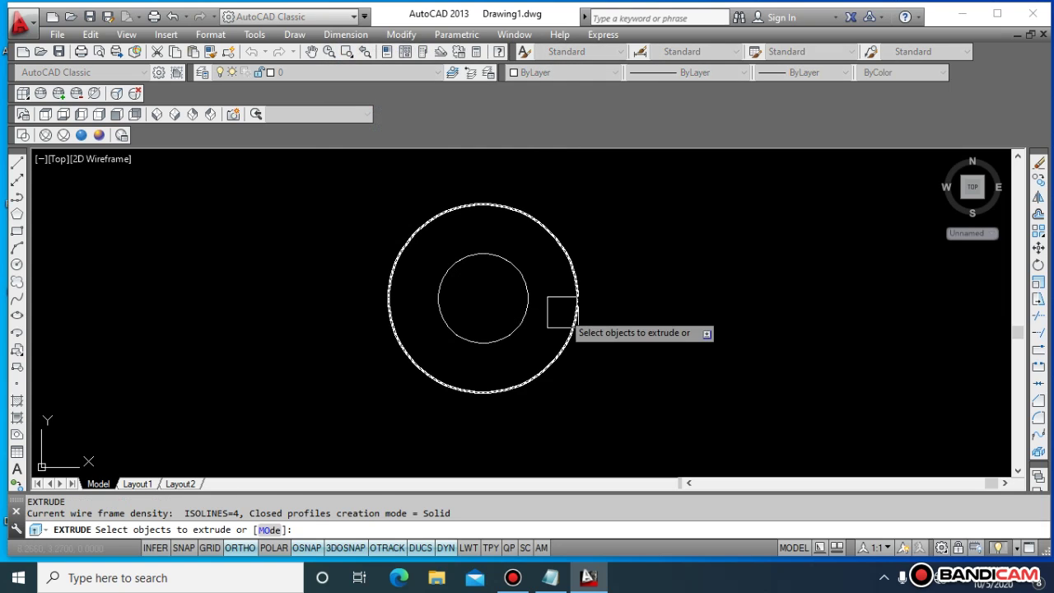
{"action": "left_click", "coordinate": [578, 269]}
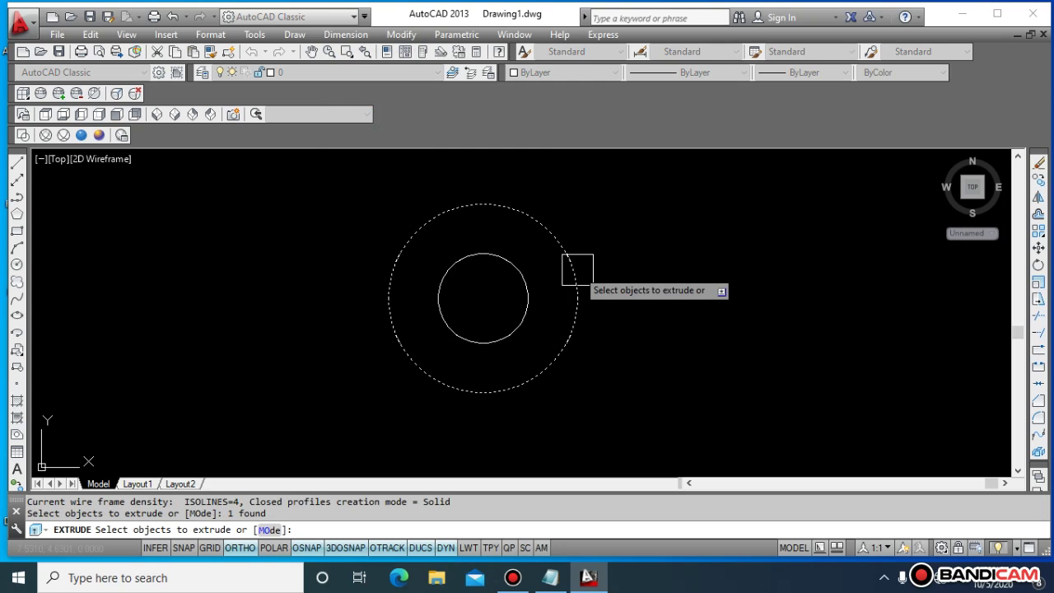
{"action": "key", "text": "Return"}
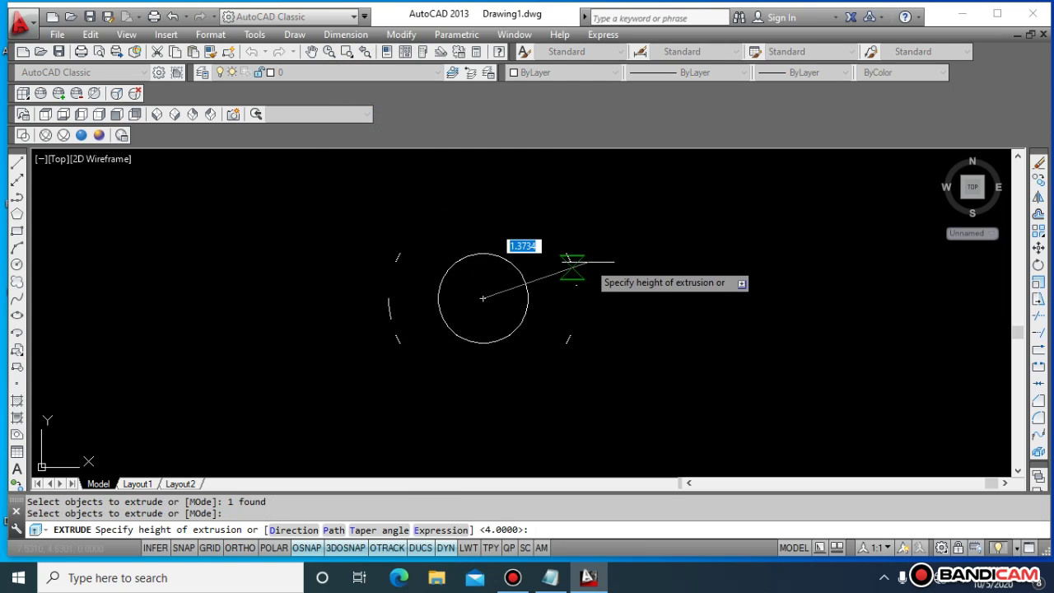
{"action": "type", "text": "4"}
{"action": "key", "text": "Return"}
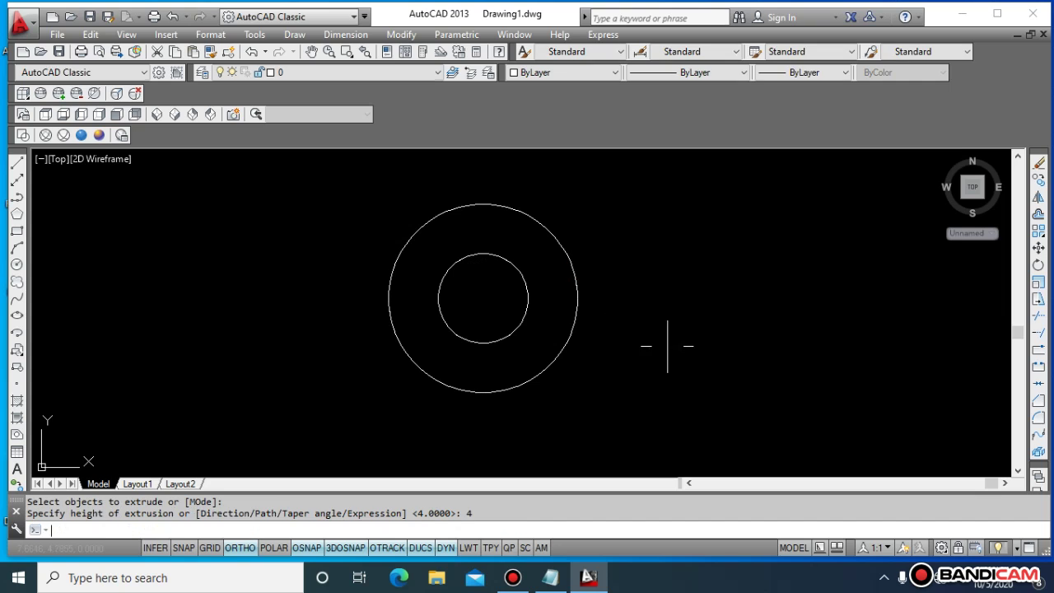
- Try to extrude the inner circle to a height of 3, and undo the extrusions made so far
{"action": "key", "text": "Return"}
{"action": "left_click", "coordinate": [514, 329]}
{"action": "key", "text": "Return"}
{"action": "key", "text": "F8"}
{"action": "type", "text": "3"}
{"action": "left_click", "coordinate": [518, 318]}
{"action": "key", "text": "Escape"}
{"action": "key", "text": "Escape"}
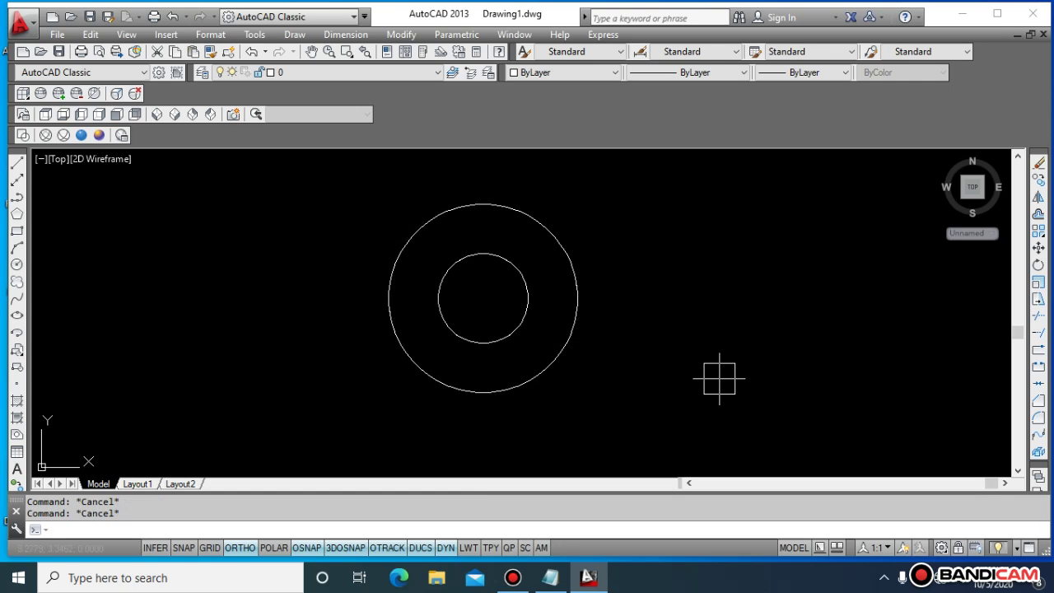
{"action": "key", "text": "ctrl+z"}
{"action": "key", "text": "Escape"}
- Extrude the inner circle to a height of 5
{"action": "type", "text": "ext"}
{"action": "key", "text": "Return"}
{"action": "left_click", "coordinate": [536, 299]}
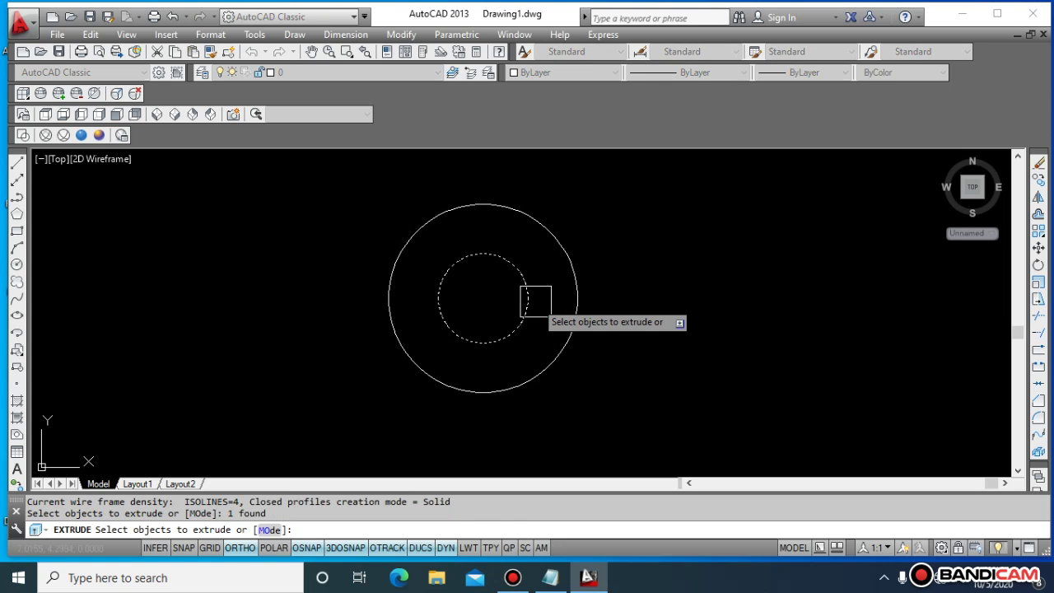
{"action": "key", "text": "Return"}
{"action": "type", "text": "5"}
{"action": "key", "text": "Return"}
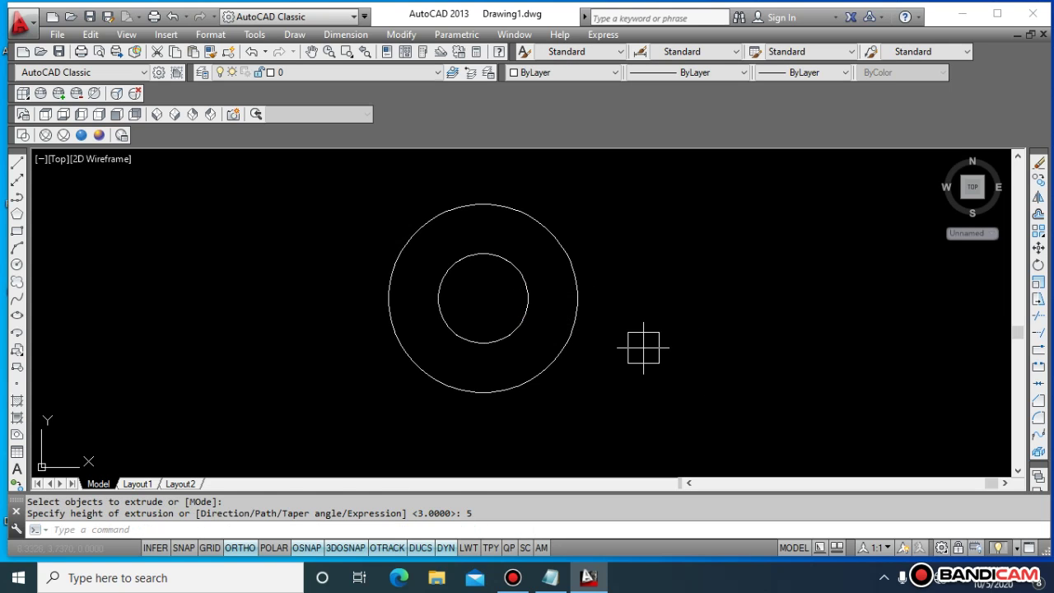
- Preview the model in the Conceptual visual style from the SW Isometric view, and undo both display changes
{"action": "key", "text": "Escape"}
{"action": "key", "text": "Escape"}
{"action": "left_click", "coordinate": [97, 136]}
{"action": "left_click", "coordinate": [158, 115]}
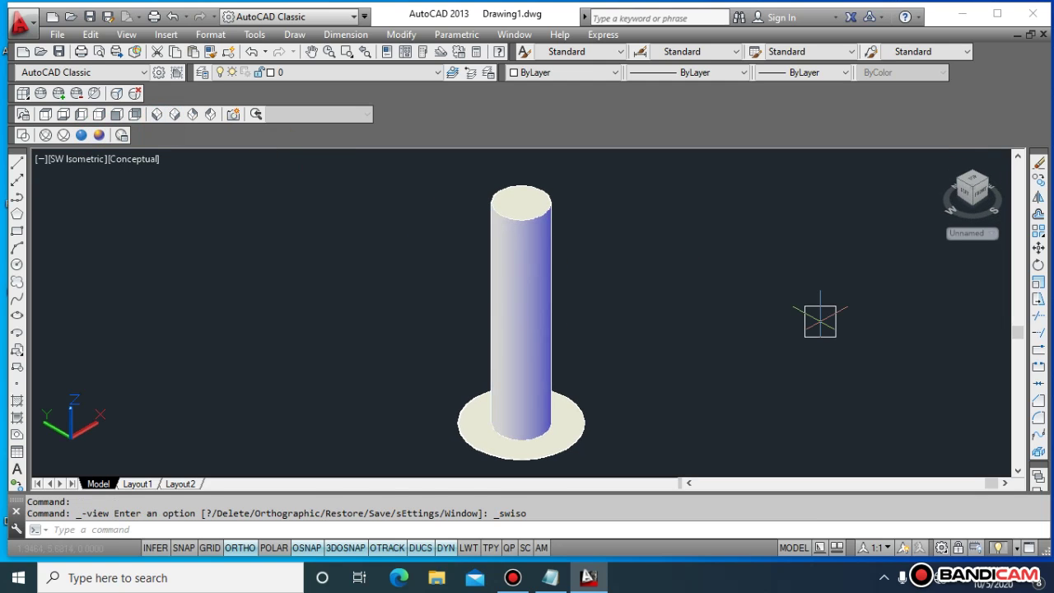
{"action": "key", "text": "ctrl+z"}
{"action": "key", "text": "ctrl+z"}
{"action": "key", "text": "Escape"}
{"action": "key", "text": "Escape"}
- Extrude the outer circle to a height of 3
{"action": "type", "text": "ext"}
{"action": "key", "text": "Return"}
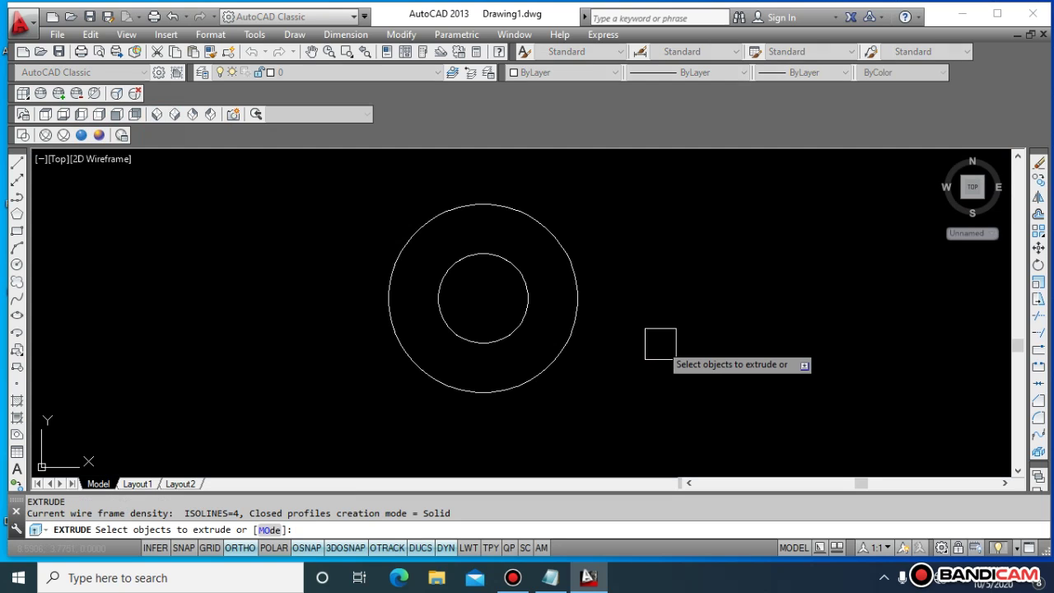
{"action": "left_click", "coordinate": [576, 324]}
{"action": "key", "text": "Return"}
{"action": "type", "text": "3"}
{"action": "key", "text": "Return"}
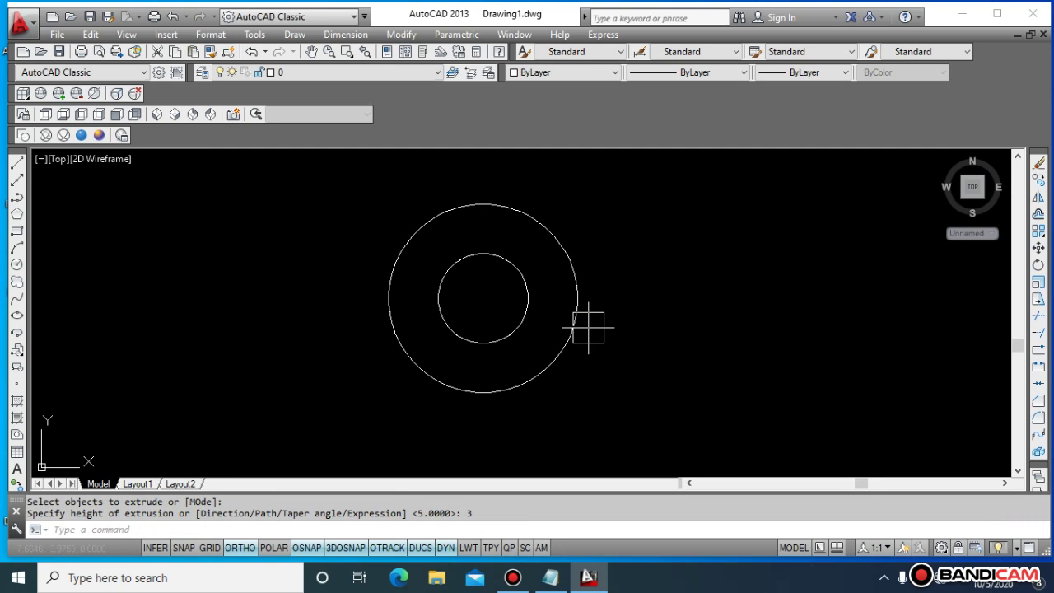
{"action": "key", "text": "Escape"}
{"action": "key", "text": "Escape"}
{"action": "type", "text": "ext"}
{"action": "key", "text": "Return"}
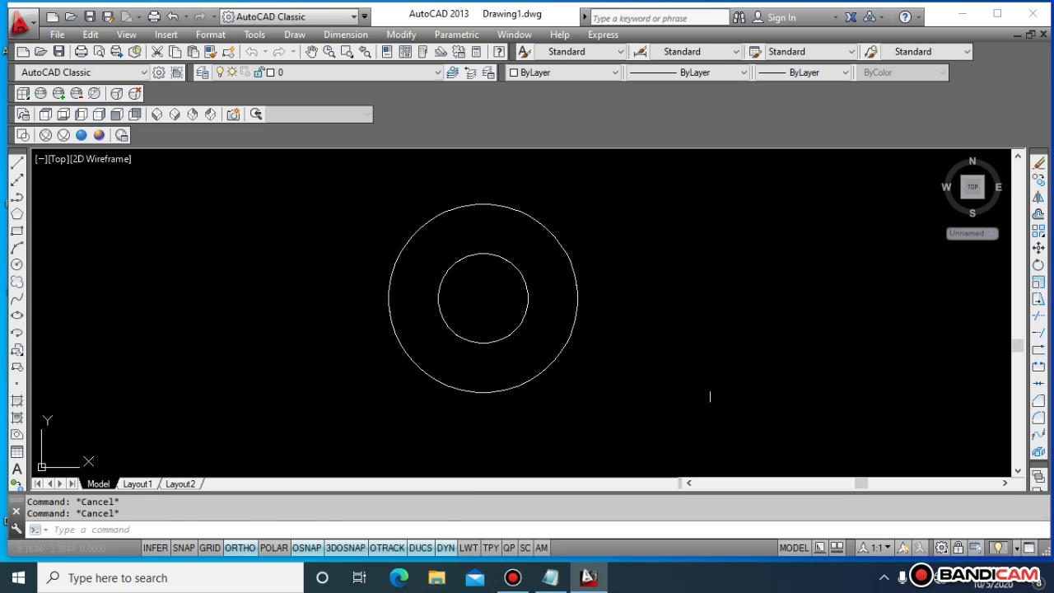
{"action": "left_click", "coordinate": [515, 306]}
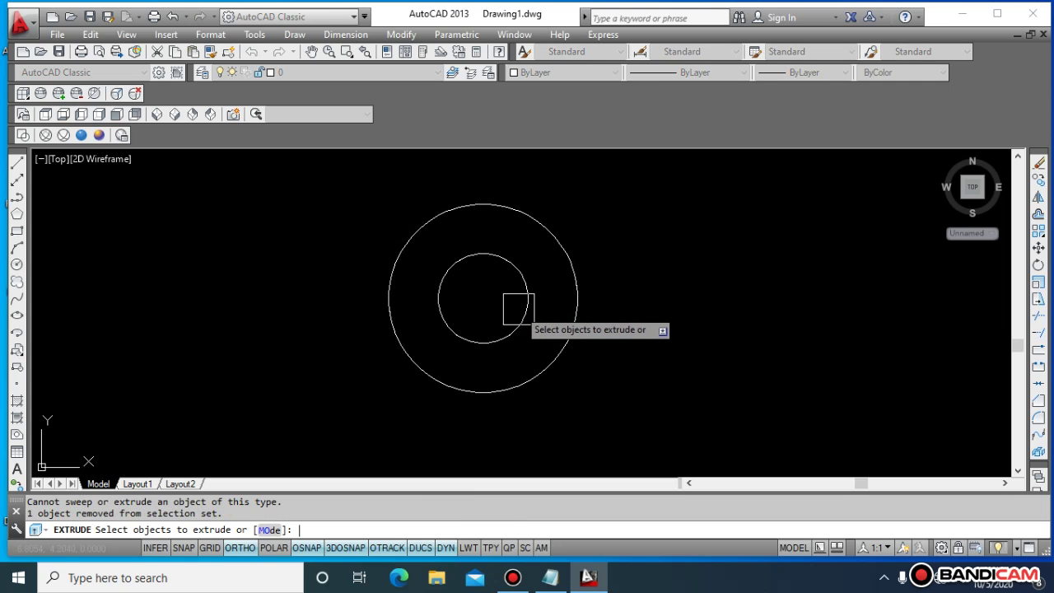
{"action": "key", "text": "Escape"}
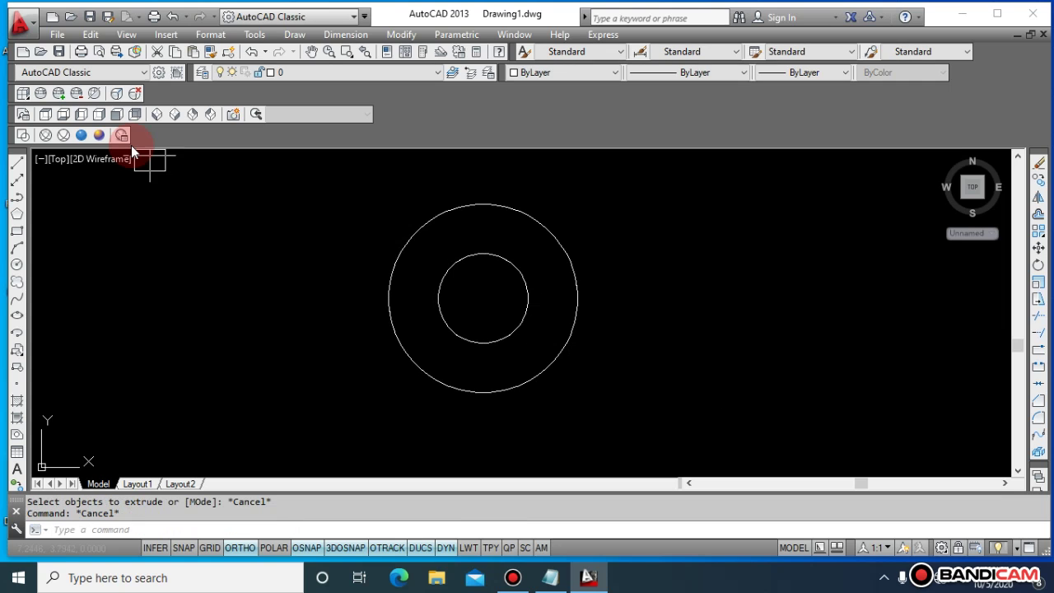
- Show the model from the SW Isometric view in the Conceptual visual style
{"action": "left_click", "coordinate": [158, 117]}
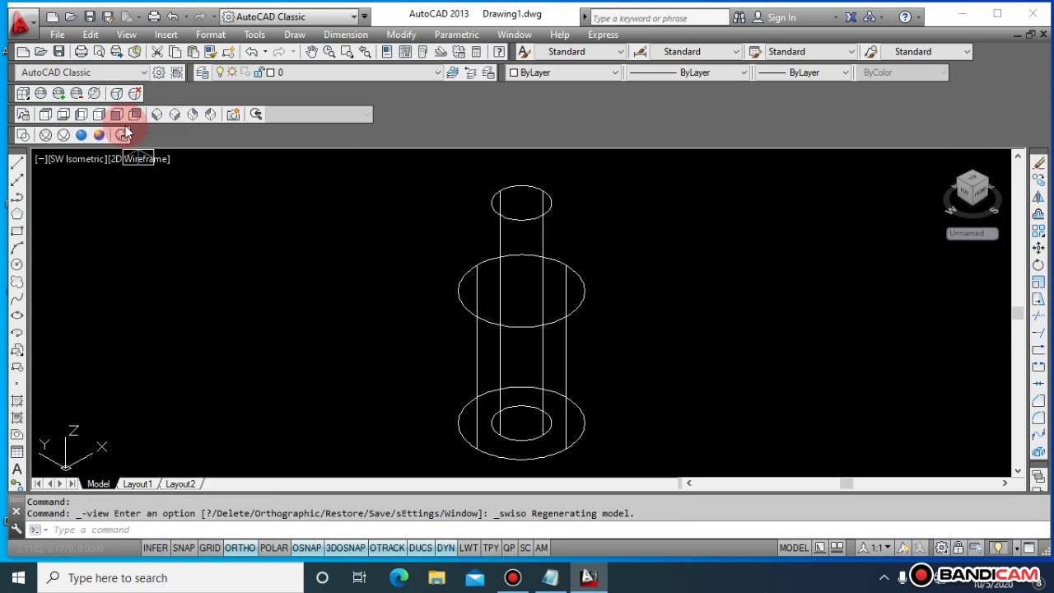
{"action": "left_click", "coordinate": [98, 135]}
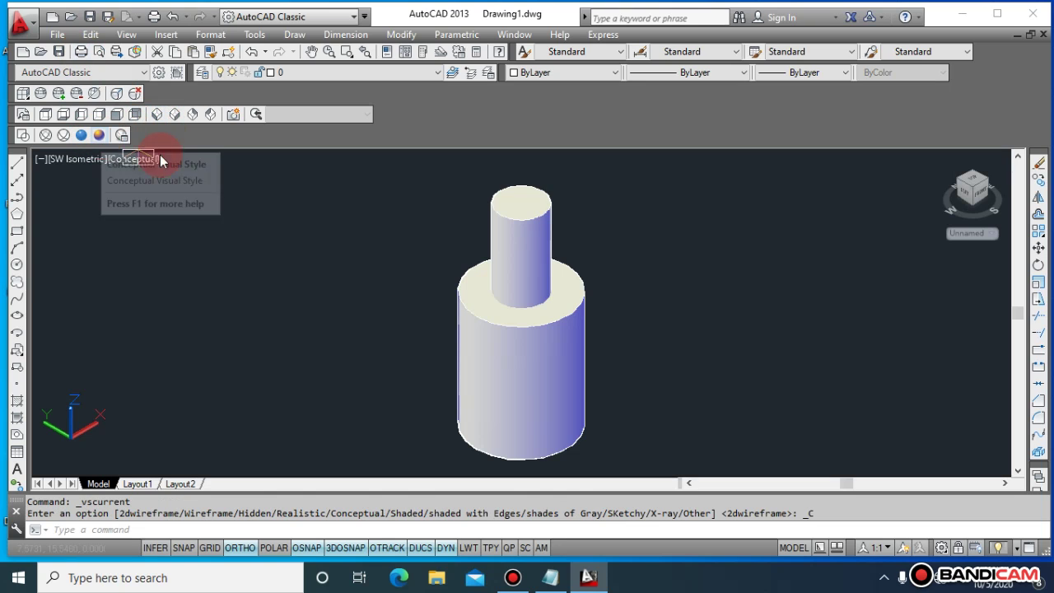
{"action": "key", "text": "Escape"}
- Move the narrow inner cylinder down along the Z axis so it protrudes from both ends of the wide cylinder
{"action": "type", "text": "m"}
{"action": "key", "text": "Return"}
{"action": "left_click", "coordinate": [549, 210]}
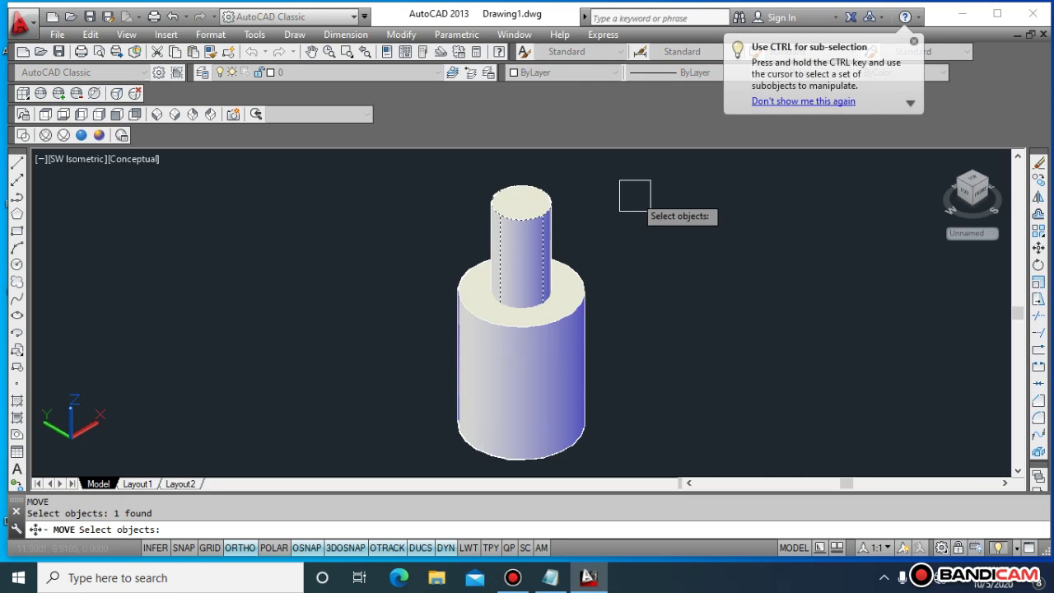
{"action": "key", "text": "Return"}
{"action": "left_click", "coordinate": [631, 191]}
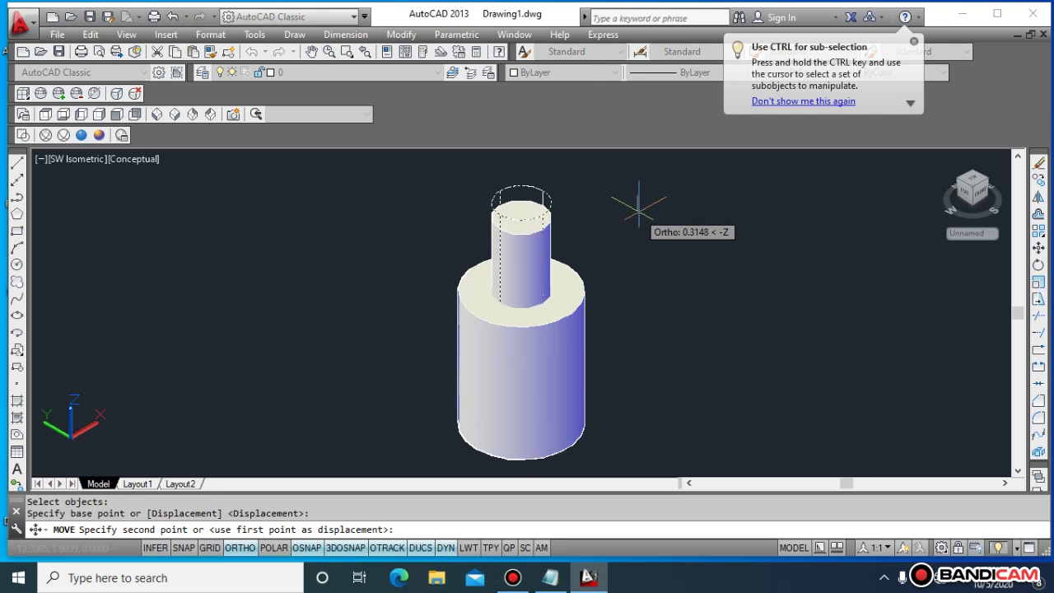
{"action": "key", "text": "Escape"}
{"action": "key", "text": "Escape"}
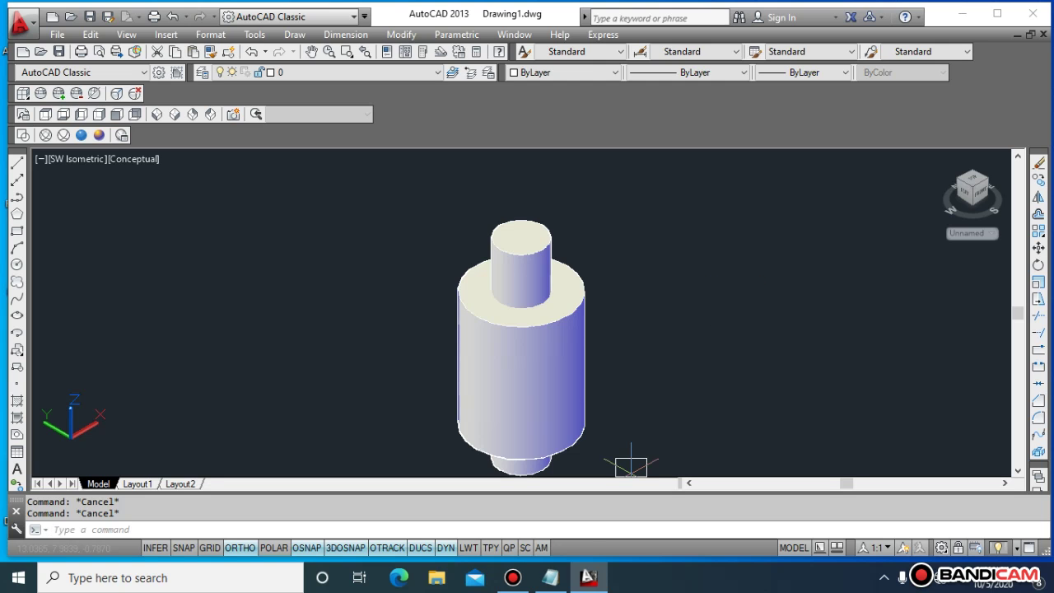
- In Notepad, append "boundry = bo enter", "extrude= ext enter" and "subtract = su enter" to the shortcut list, and return to the AutoCAD drawing
{"action": "left_click", "coordinate": [550, 577]}
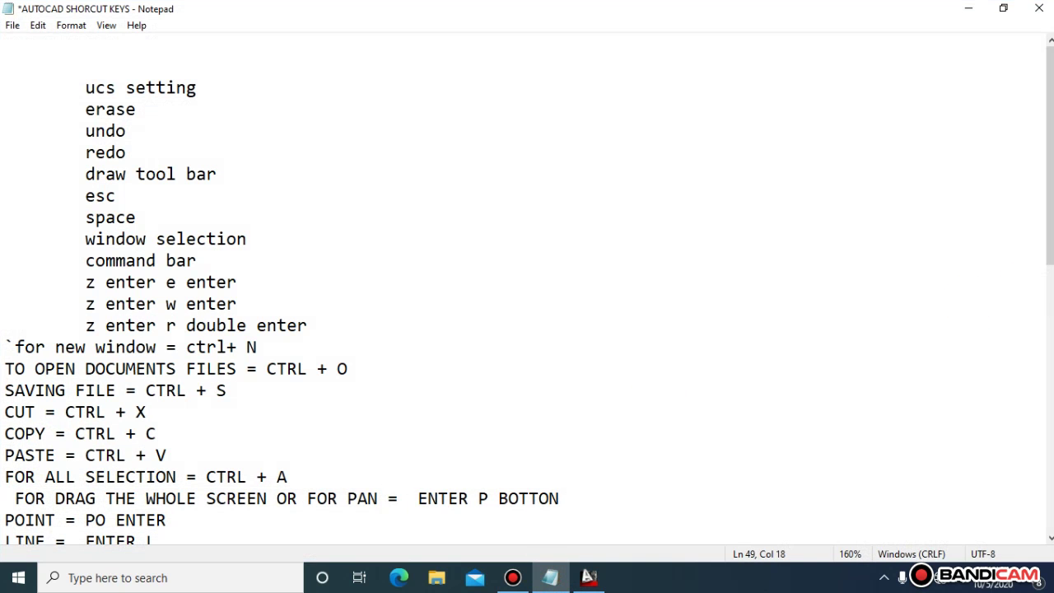
{"action": "scroll", "coordinate": [968, 300], "scroll_direction": "down", "scroll_amount": 10}
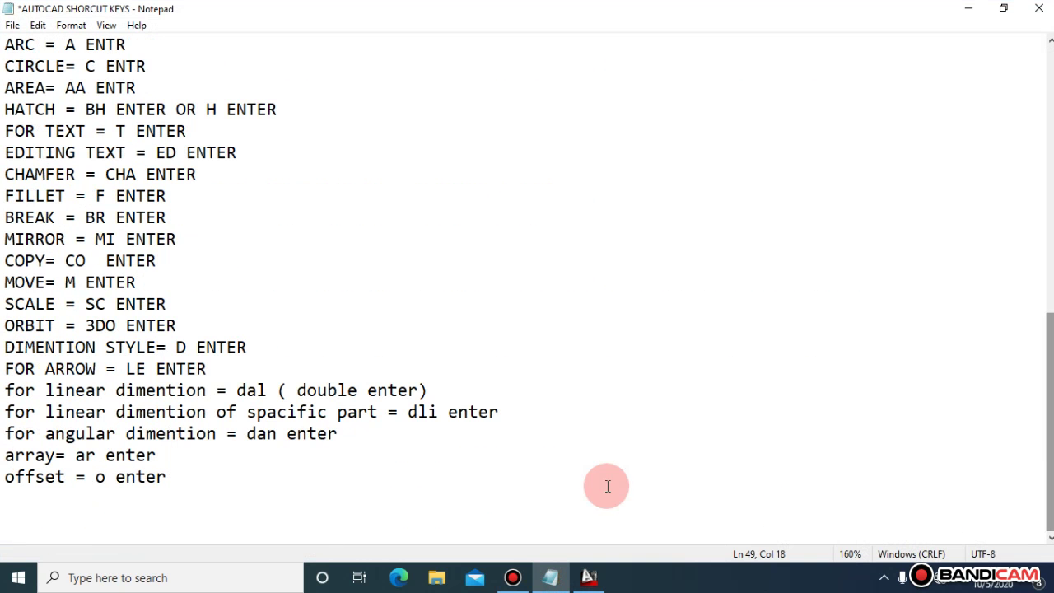
{"action": "key", "text": "Return"}
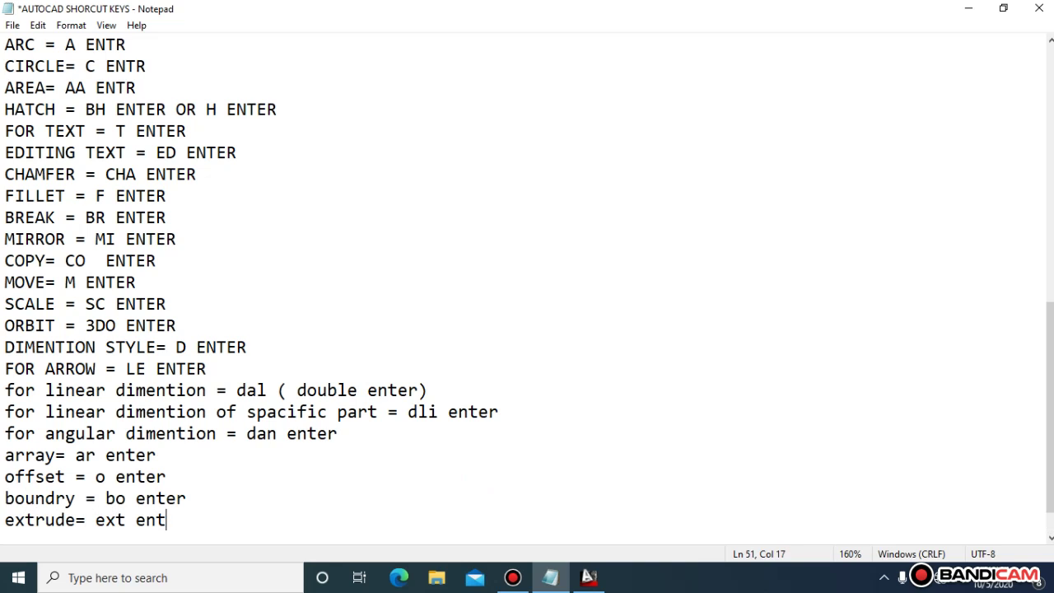
{"action": "key", "text": "Return"}
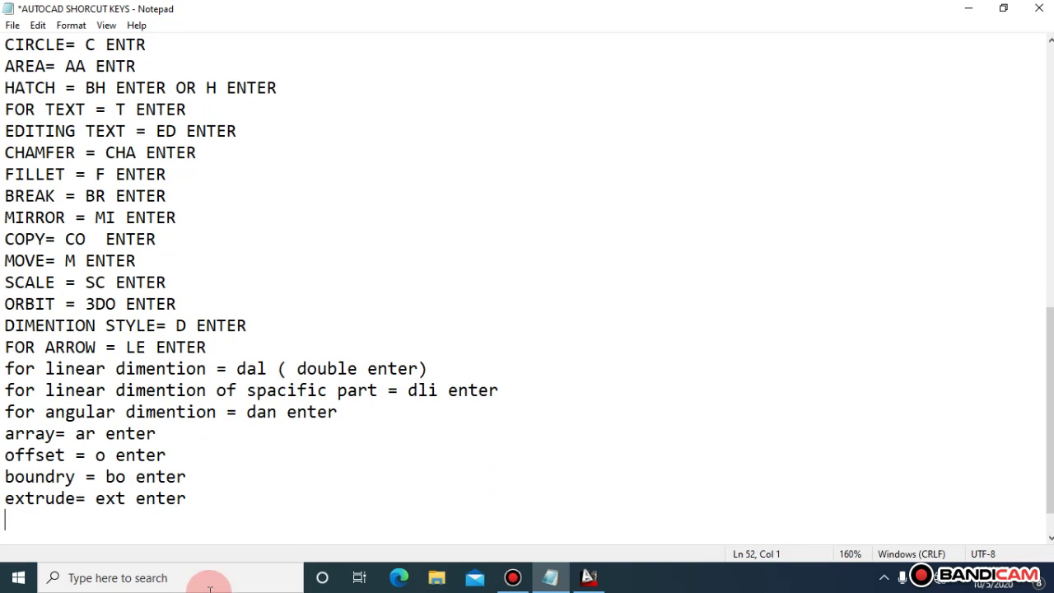
{"action": "type", "text": "subtract = su enter"}
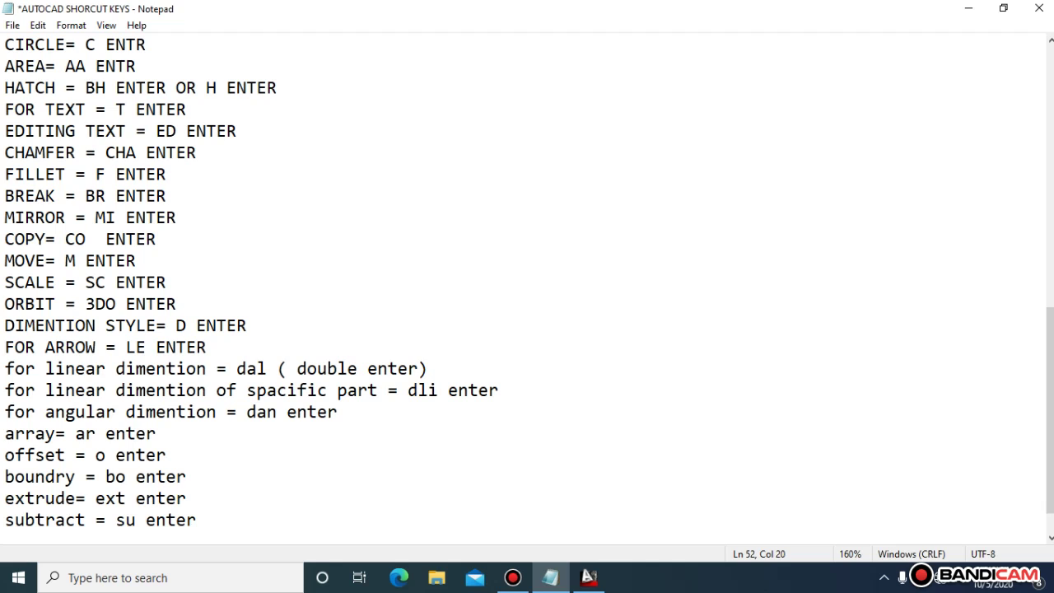
{"action": "left_click", "coordinate": [588, 579]}
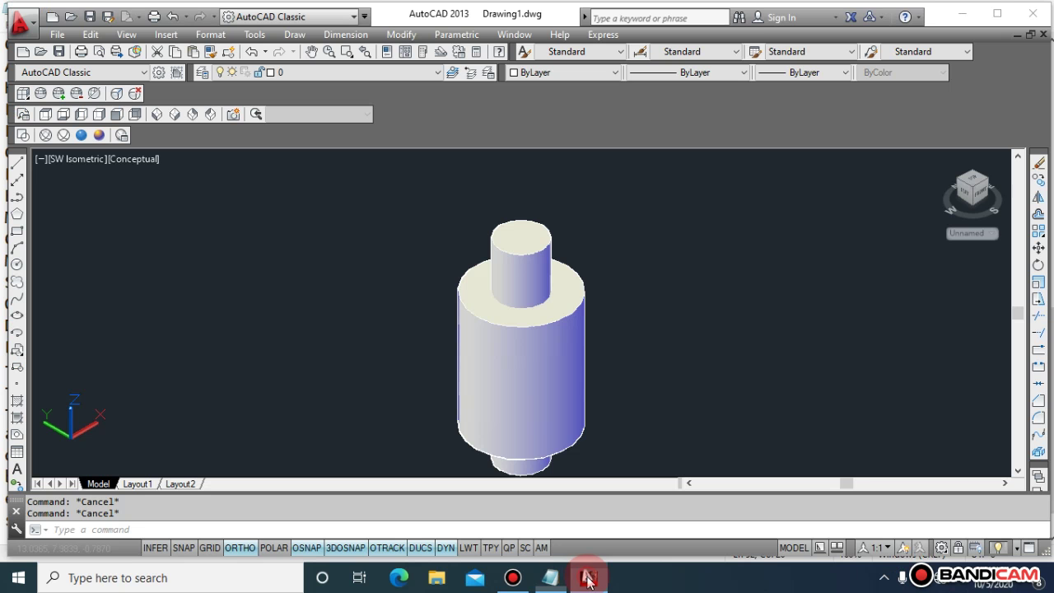
{"action": "left_click", "coordinate": [663, 263]}
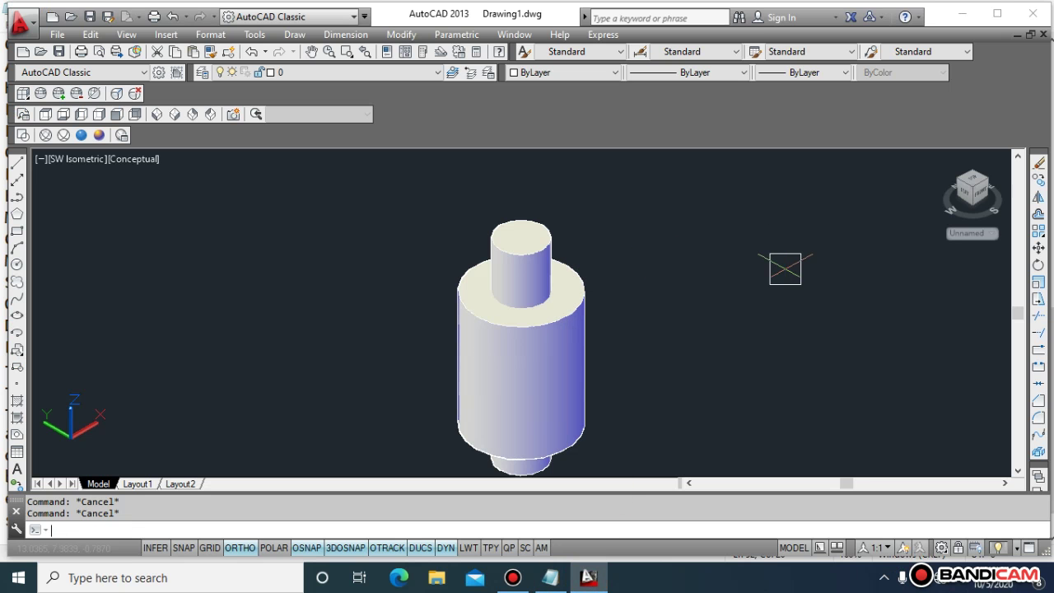
- Try Subtract to cut the narrow cylinder out of the wide cylinder, and undo the subtraction
{"action": "type", "text": "su"}
{"action": "key", "text": "Escape"}
{"action": "type", "text": "su"}
{"action": "key", "text": "Return"}
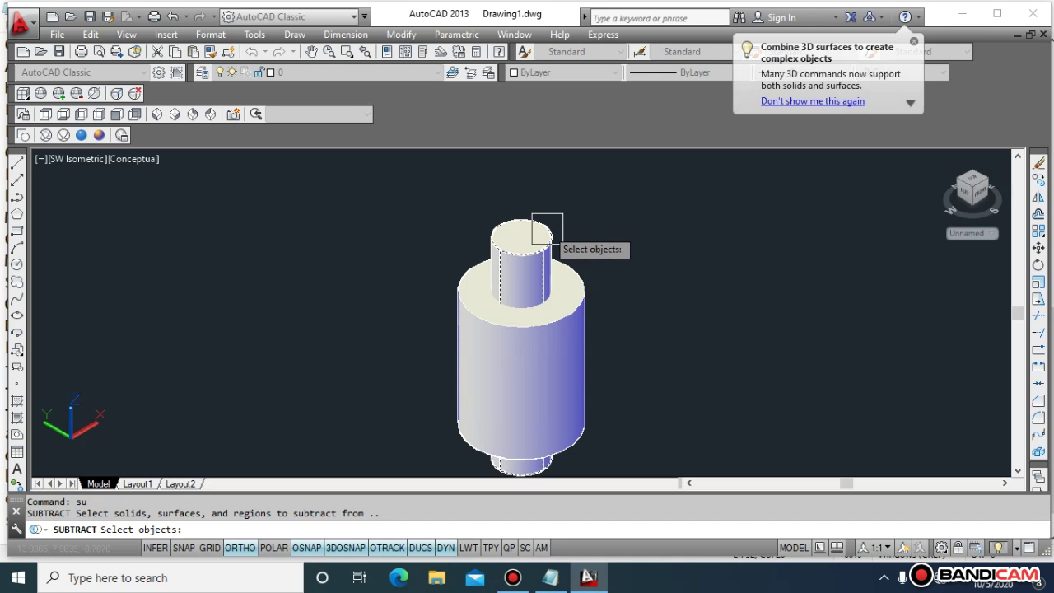
{"action": "left_click", "coordinate": [586, 275]}
{"action": "key", "text": "Return"}
{"action": "left_click", "coordinate": [537, 247]}
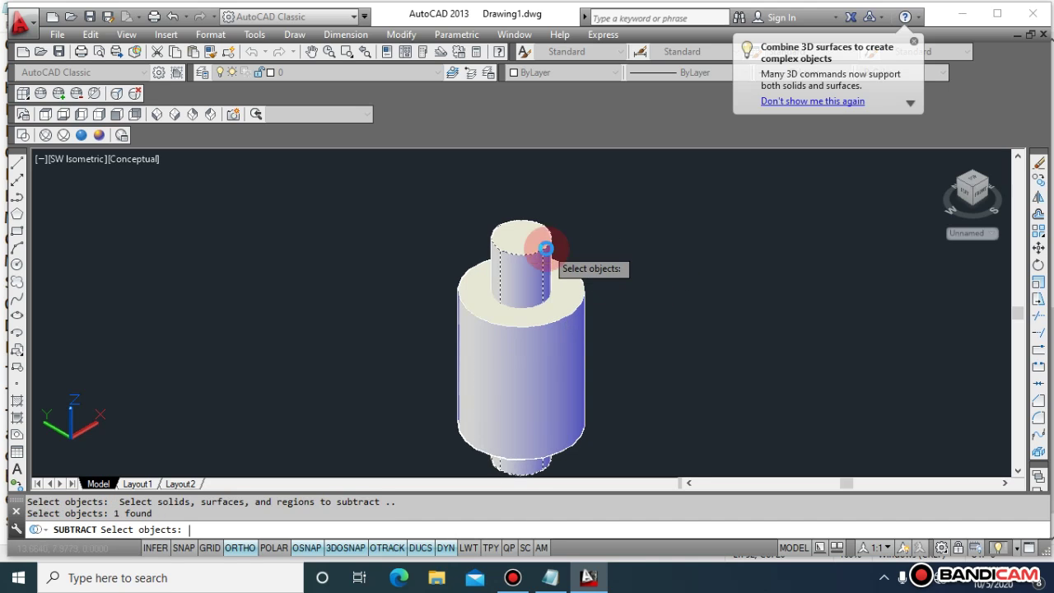
{"action": "key", "text": "Return"}
{"action": "key", "text": "ctrl+z"}
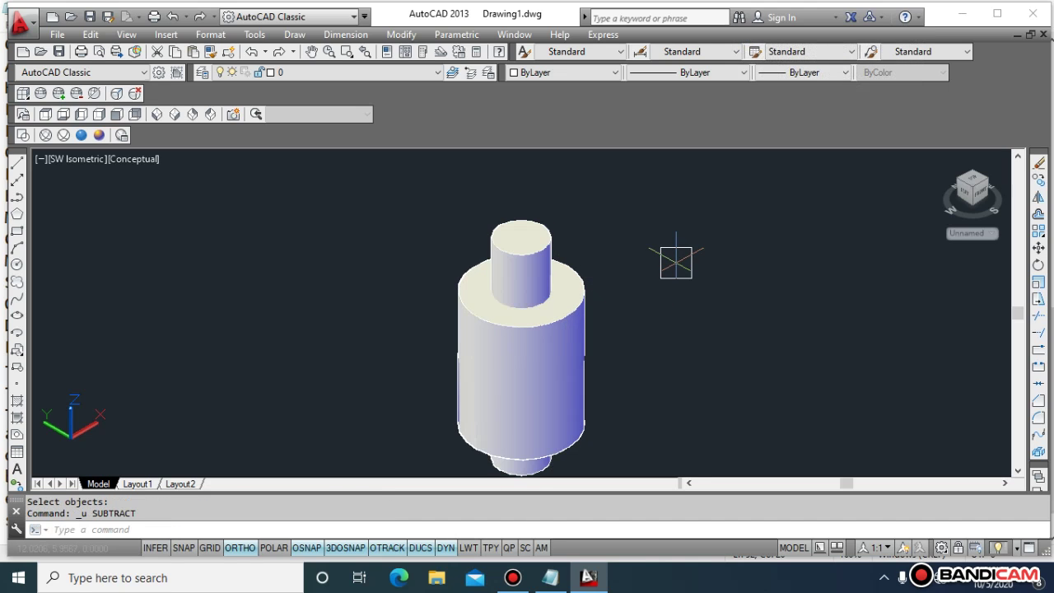
- Repeat the subtraction with the wide cylinder as the base and the narrow one as the cutter, and undo it again
{"action": "key", "text": "Escape"}
{"action": "type", "text": "su"}
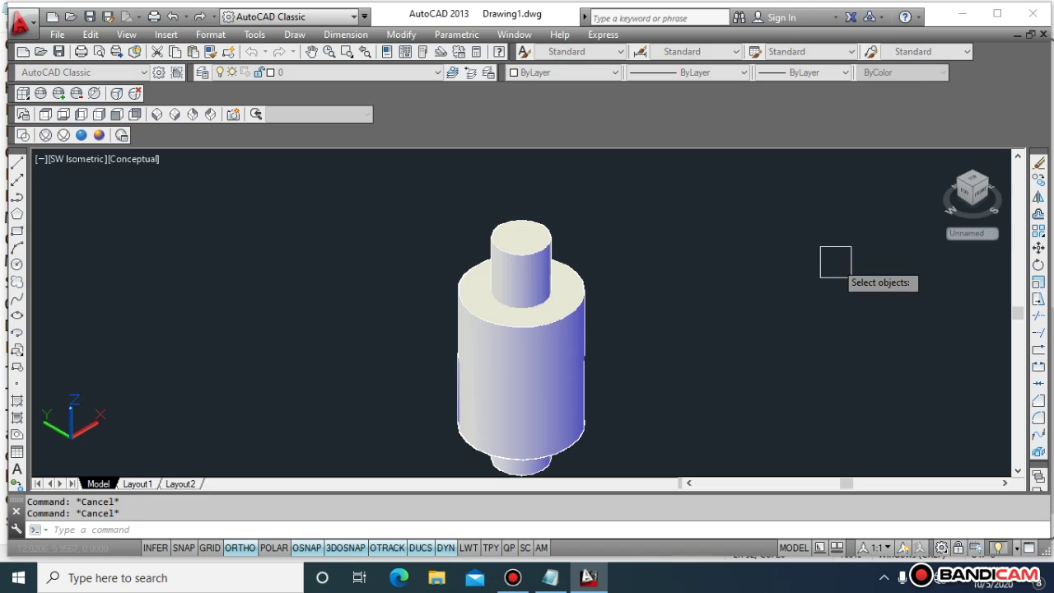
{"action": "key", "text": "Return"}
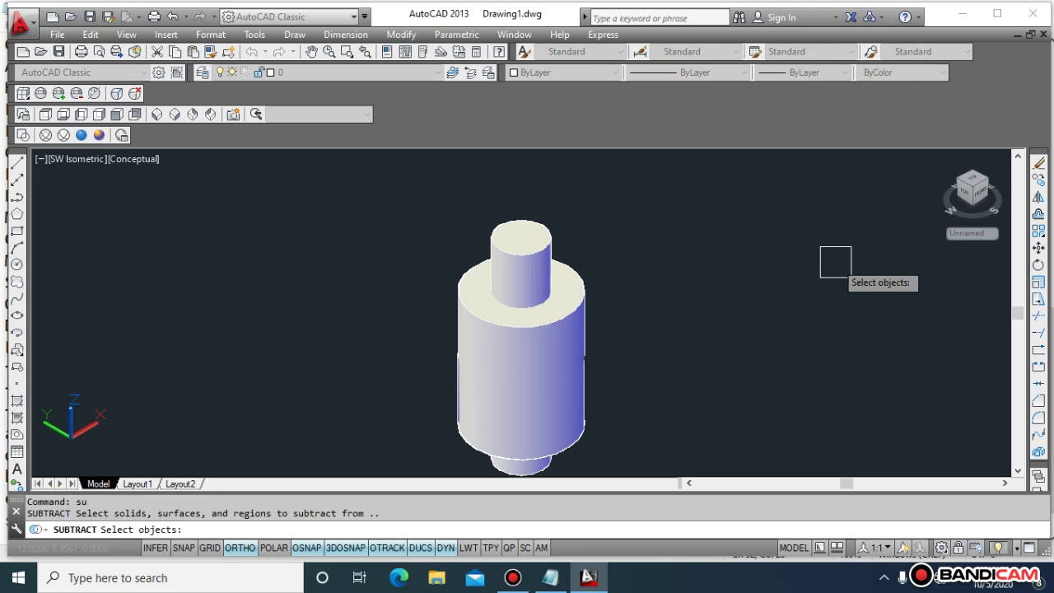
{"action": "left_click", "coordinate": [590, 295]}
{"action": "key", "text": "Return"}
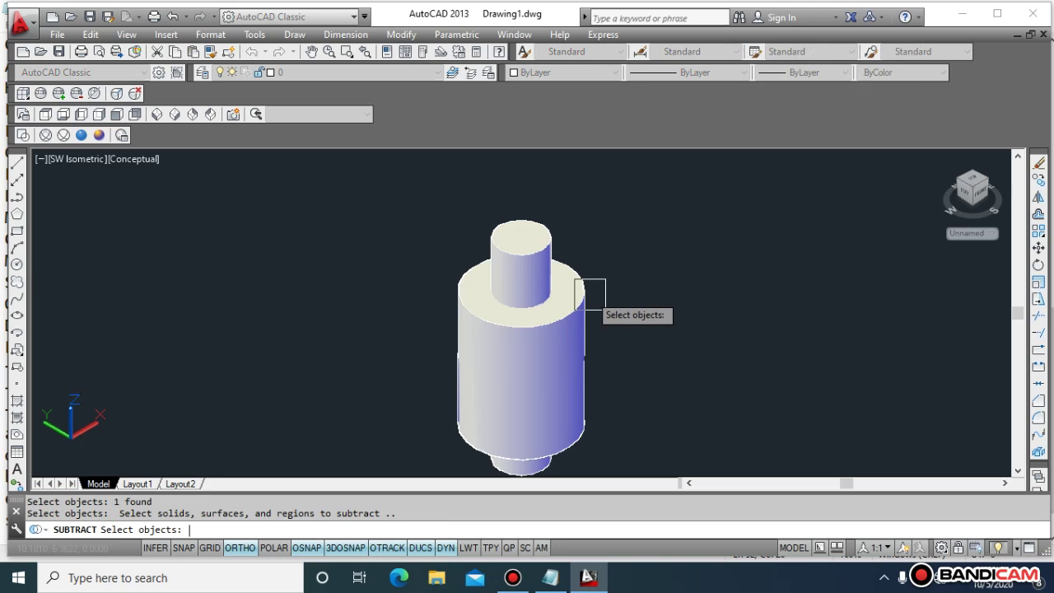
{"action": "left_click", "coordinate": [537, 251]}
{"action": "key", "text": "Return"}
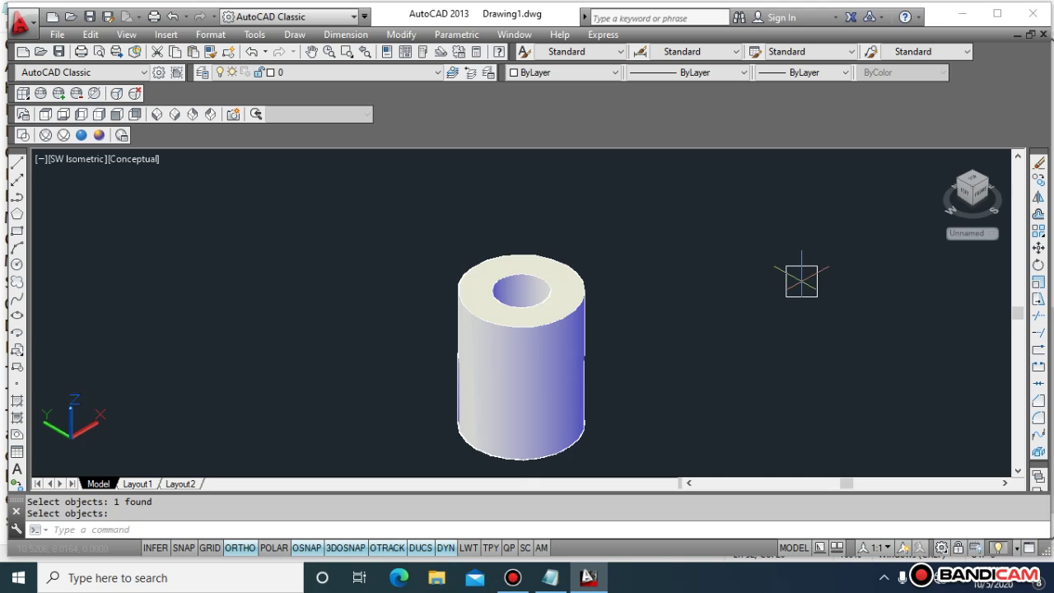
{"action": "key", "text": "ctrl+z"}
{"action": "key", "text": "Escape"}
{"action": "key", "text": "Escape"}
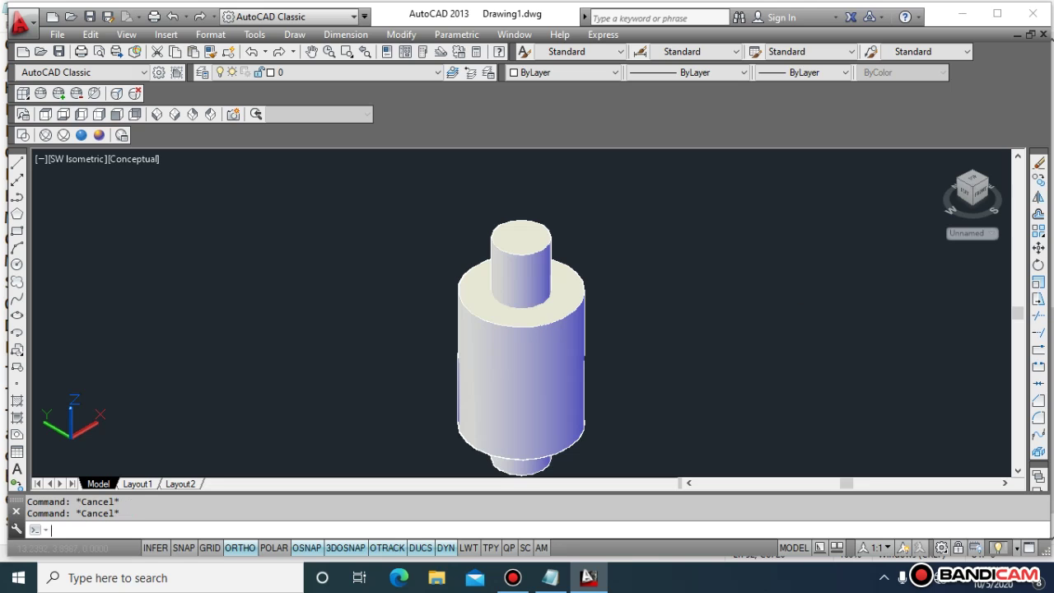
{"action": "type", "text": "su"}
{"action": "key", "text": "Return"}
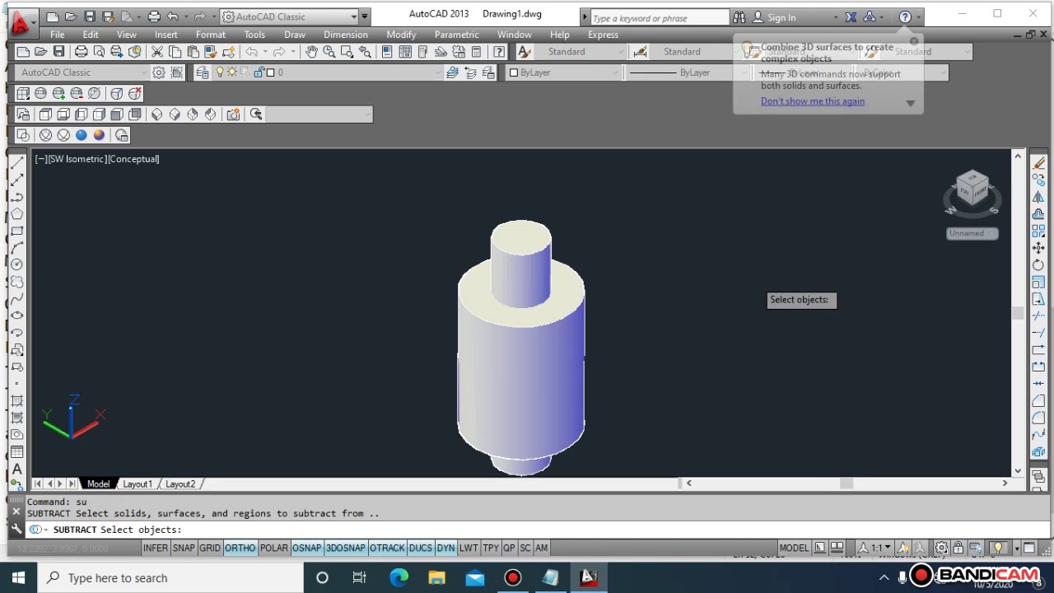
{"action": "key", "text": "Escape"}
{"action": "key", "text": "Escape"}
{"action": "key", "text": "Escape"}
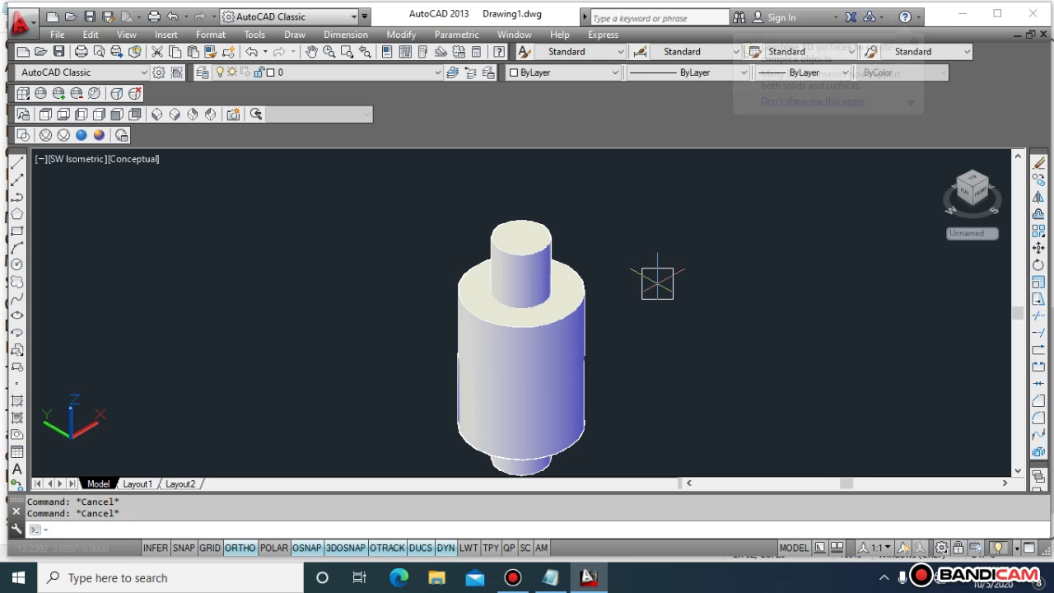
{"action": "type", "text": "su"}
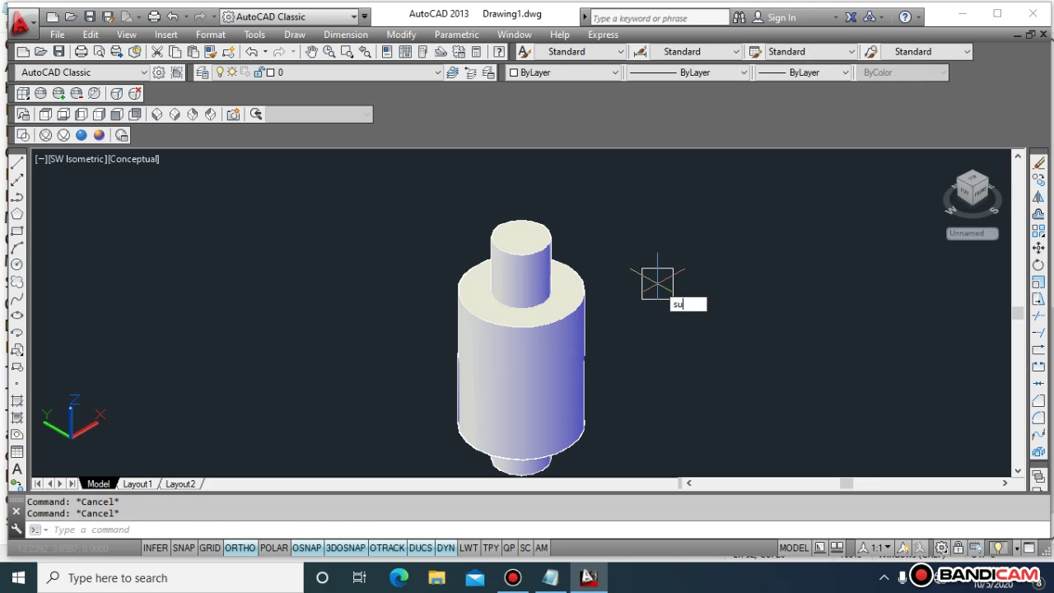
{"action": "key", "text": "Return"}
{"action": "left_click", "coordinate": [522, 243]}
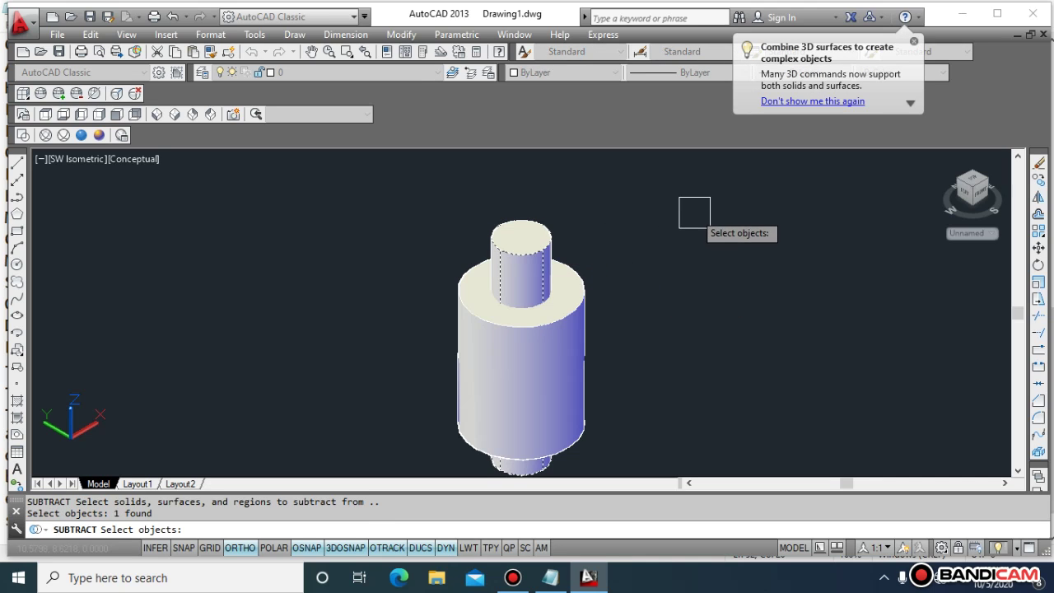
{"action": "key", "text": "Escape"}
{"action": "key", "text": "Escape"}
- Subtract the narrow inner cylinder from the wide cylinder to make a through hole along its axis
{"action": "type", "text": "su"}
{"action": "key", "text": "Return"}
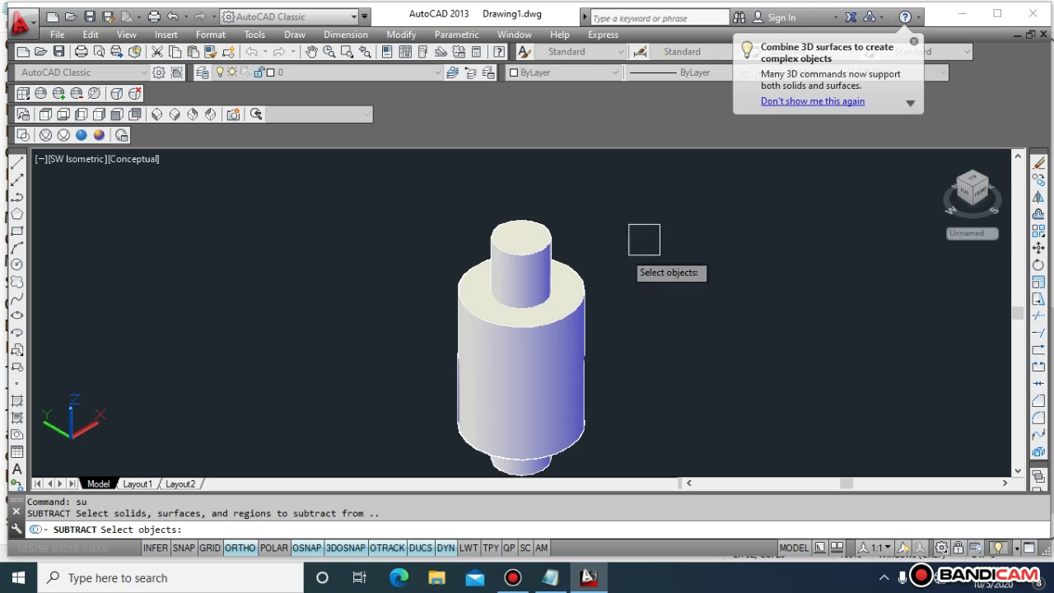
{"action": "left_click", "coordinate": [589, 289]}
{"action": "key", "text": "Return"}
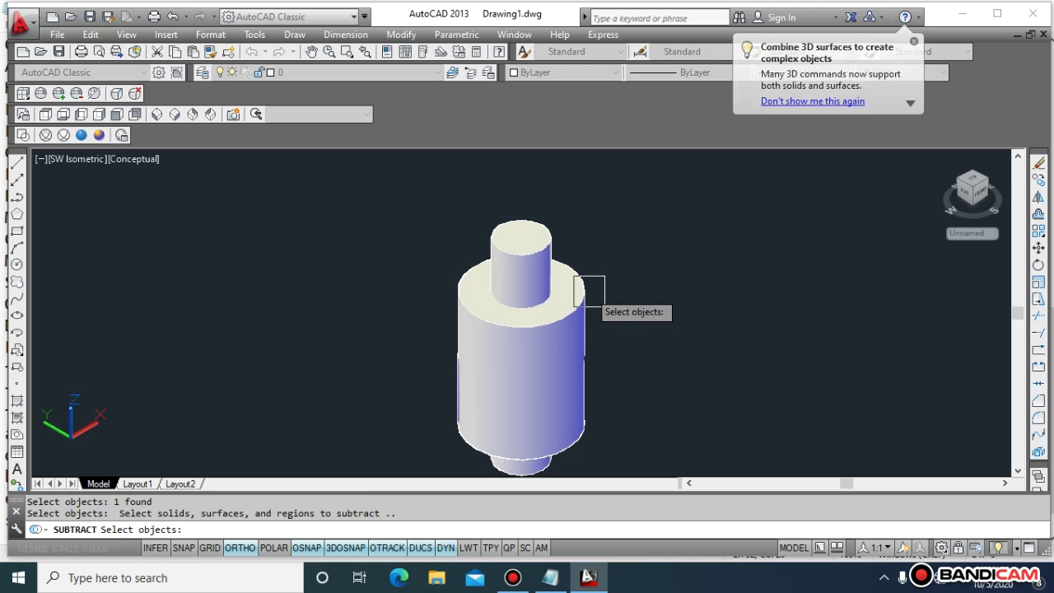
{"action": "left_click", "coordinate": [541, 253]}
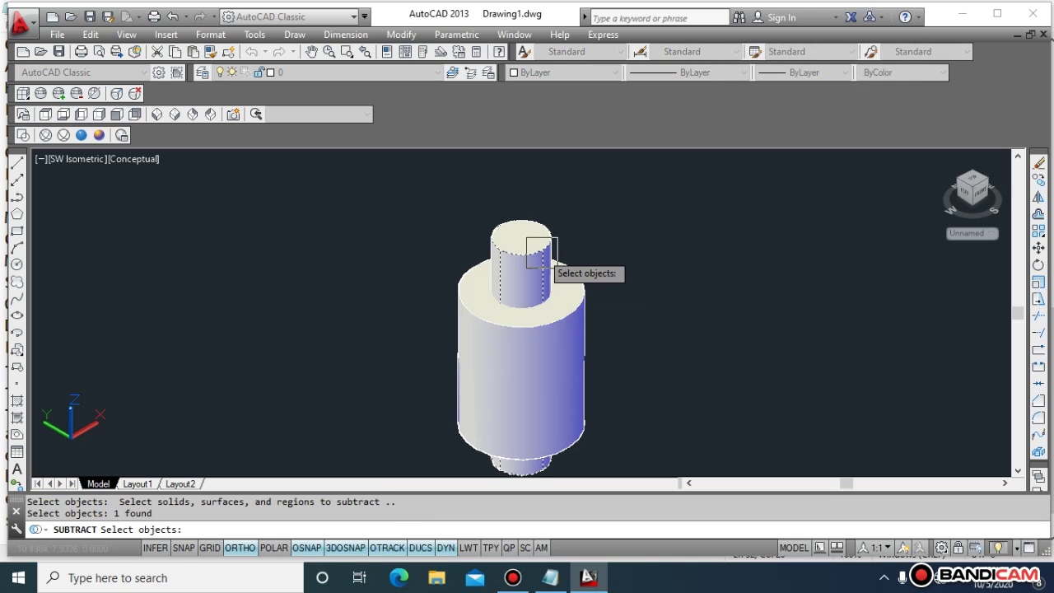
{"action": "key", "text": "Return"}
{"action": "key", "text": "Escape"}
{"action": "key", "text": "Escape"}
{"action": "left_click", "coordinate": [787, 332]}
{"action": "key", "text": "Escape"}
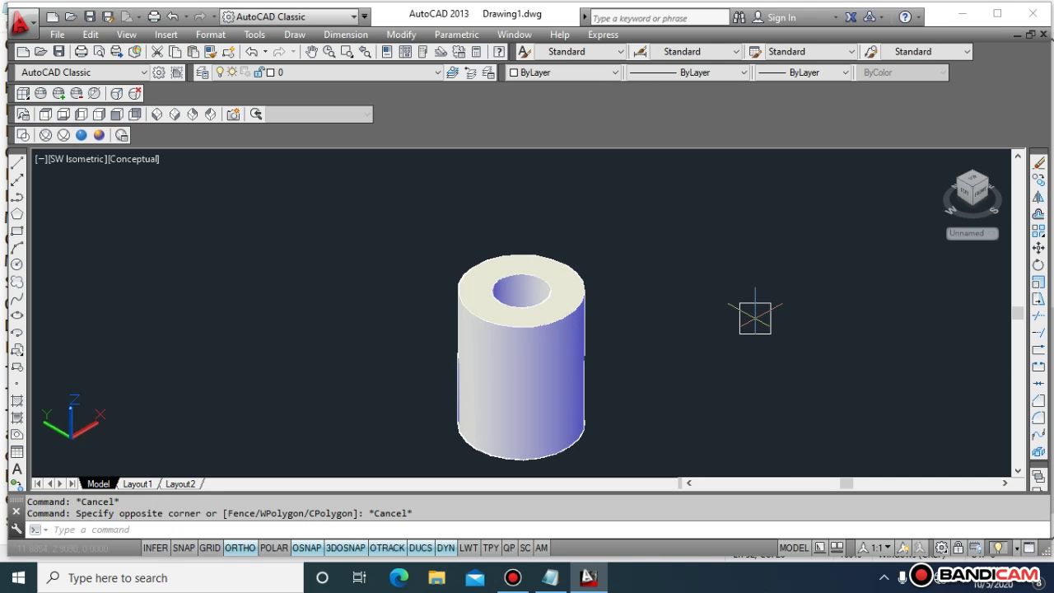
{"action": "key", "text": "Escape"}
{"action": "key", "text": "Escape"}
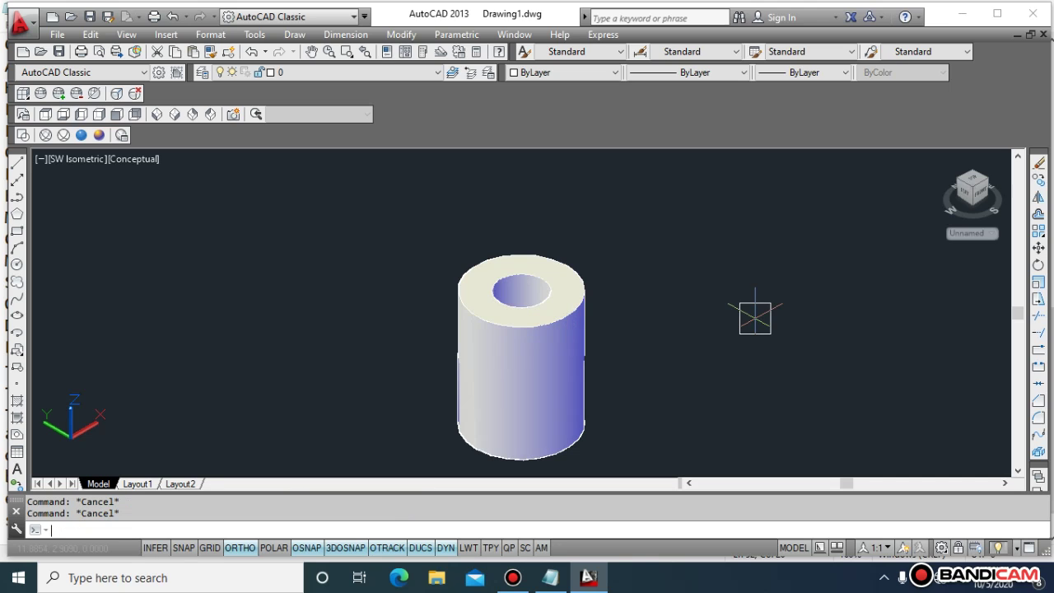
- Erase the hollow cylinder from the drawing
{"action": "left_click", "coordinate": [756, 318]}
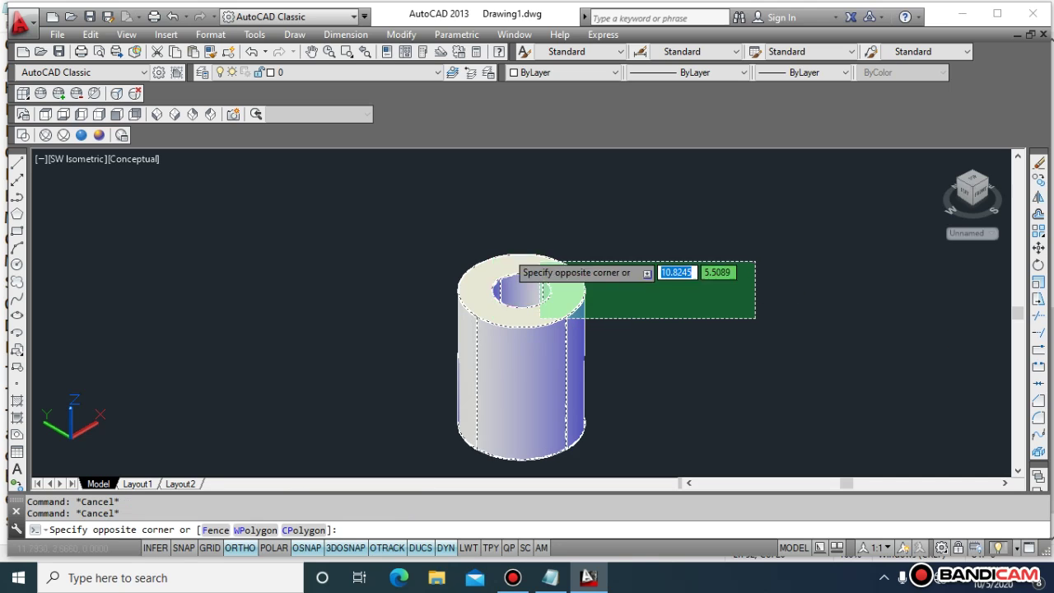
{"action": "left_click", "coordinate": [492, 254]}
{"action": "type", "text": "e"}
{"action": "key", "text": "Return"}
{"action": "left_click", "coordinate": [654, 424]}
{"action": "left_click", "coordinate": [463, 388]}
{"action": "key", "text": "Escape"}
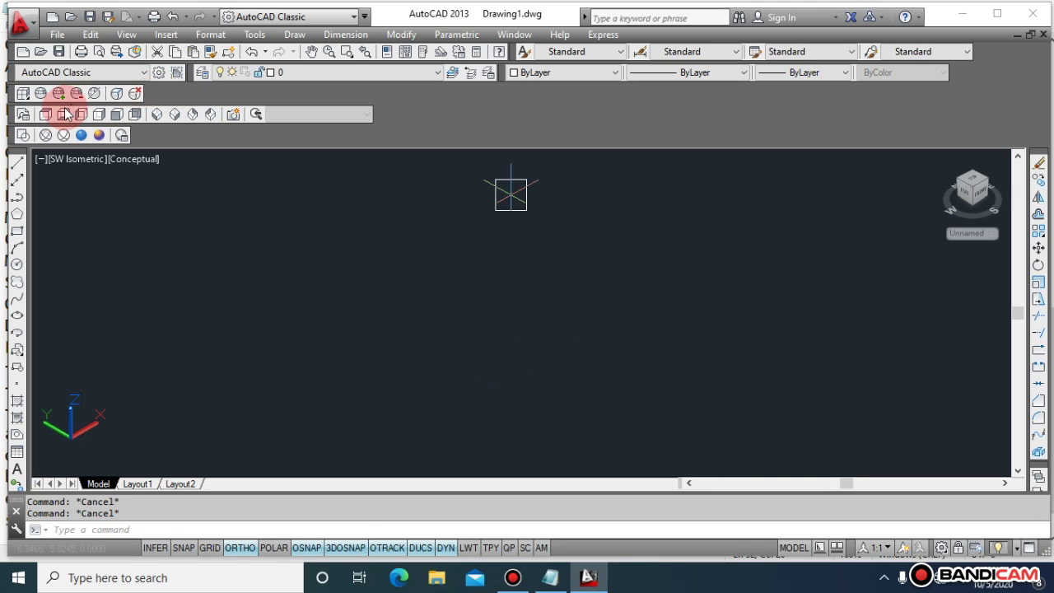
- Switch to the Top view in 2D Wireframe and draw a rectangle about 2.45 by 1.38 units
{"action": "left_click", "coordinate": [30, 135]}
{"action": "key", "text": "Escape"}
{"action": "key", "text": "Escape"}
{"action": "type", "text": "r"}
{"action": "type", "text": "rec"}
{"action": "key", "text": "Return"}
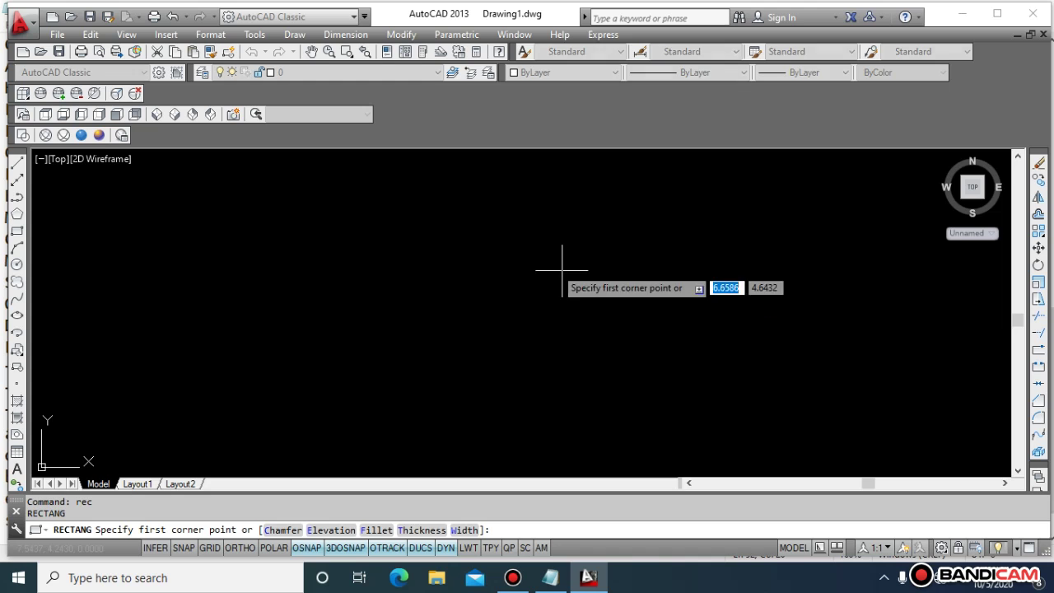
{"action": "left_click", "coordinate": [408, 239]}
{"action": "left_click", "coordinate": [749, 429]}
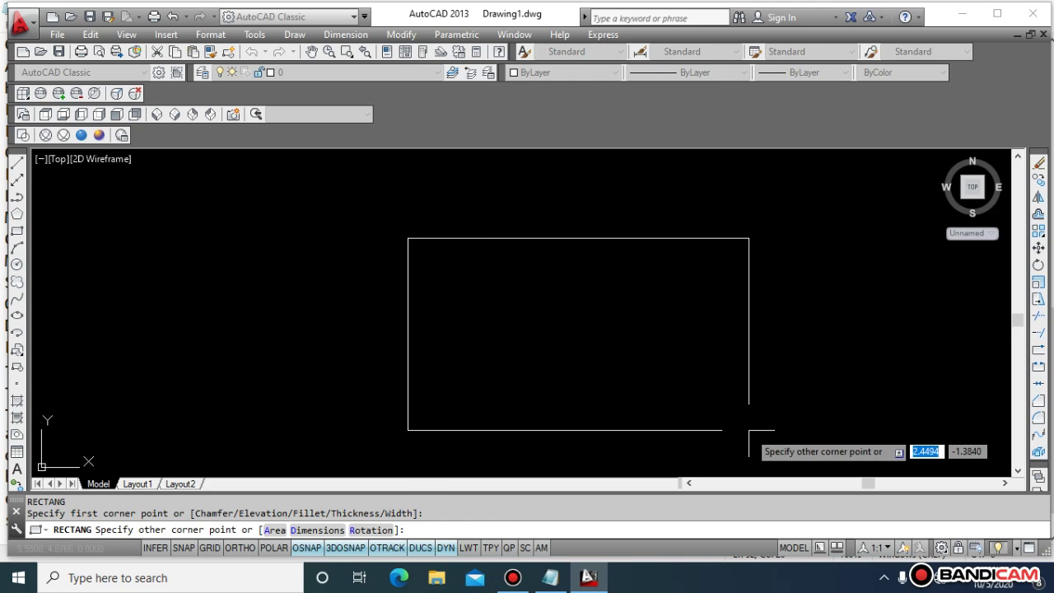
{"action": "key", "text": "Escape"}
{"action": "key", "text": "Escape"}
- Create a boundary from an internal point of the rectangle
{"action": "type", "text": "bo"}
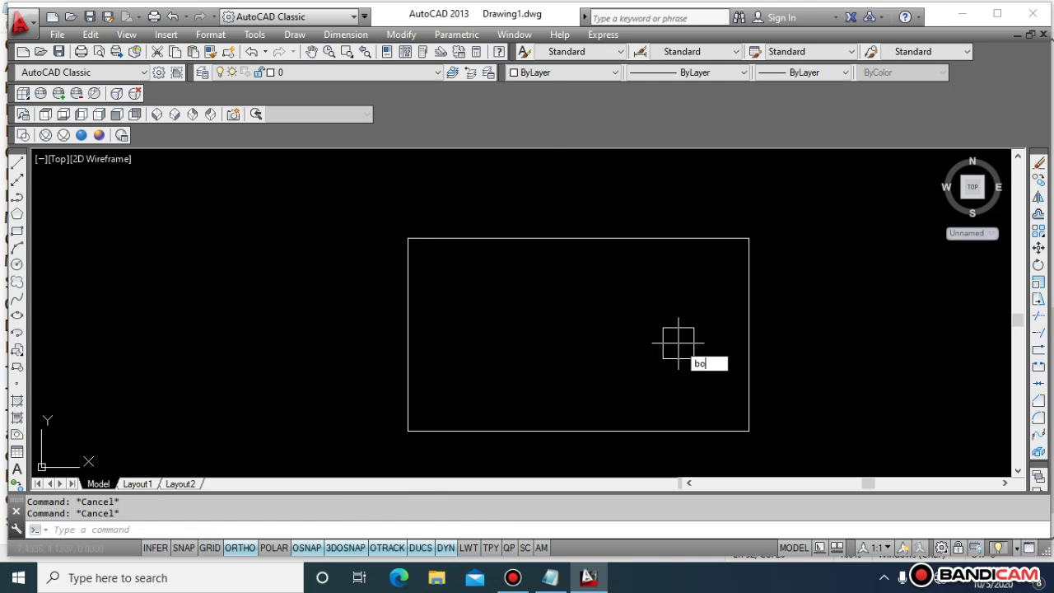
{"action": "key", "text": "Return"}
{"action": "left_click", "coordinate": [354, 79]}
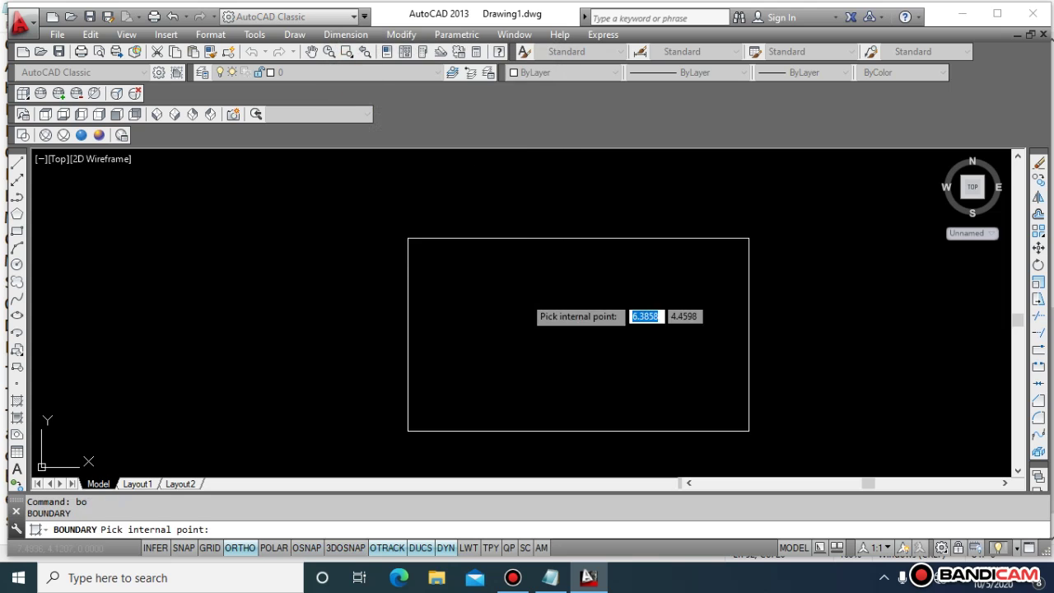
{"action": "left_click", "coordinate": [522, 289]}
{"action": "key", "text": "Return"}
- Extrude the rectangular boundary to a height of 4
{"action": "type", "text": "ext"}
{"action": "key", "text": "Return"}
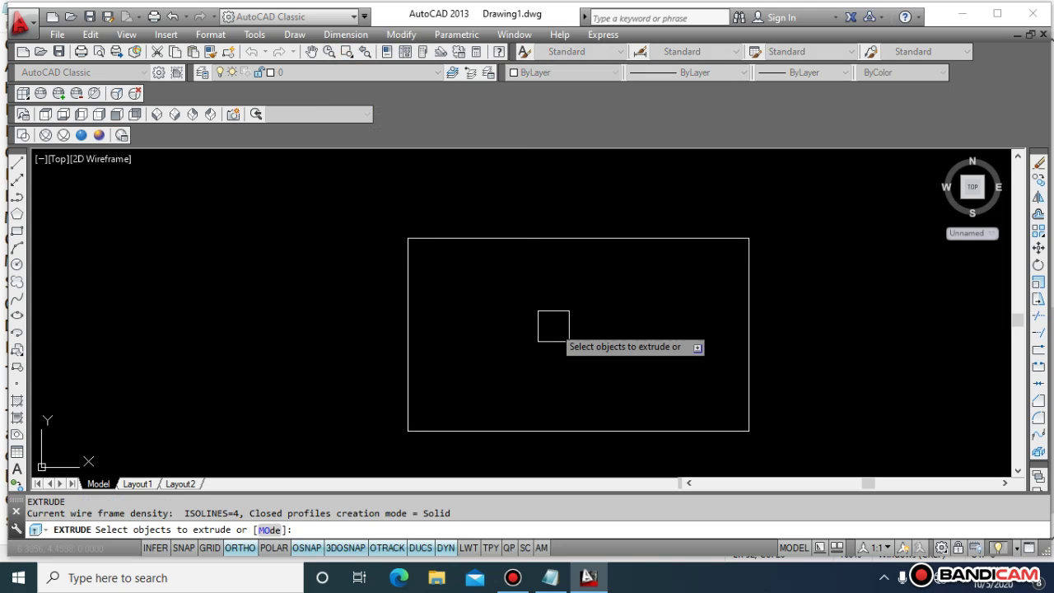
{"action": "left_click", "coordinate": [639, 431]}
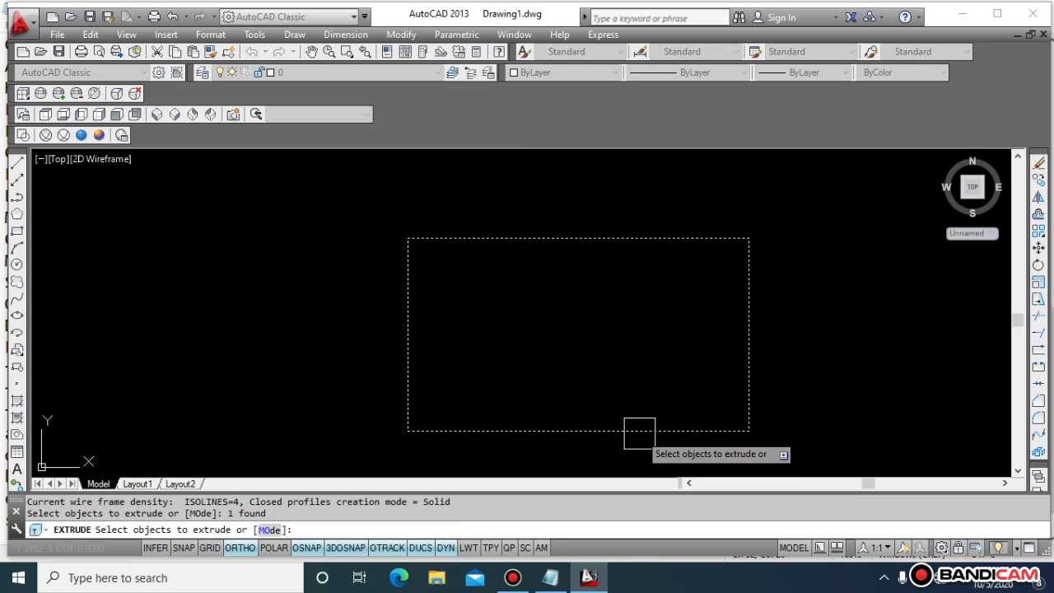
{"action": "key", "text": "Return"}
{"action": "type", "text": "4"}
{"action": "key", "text": "Return"}
{"action": "key", "text": "Escape"}
{"action": "key", "text": "Escape"}
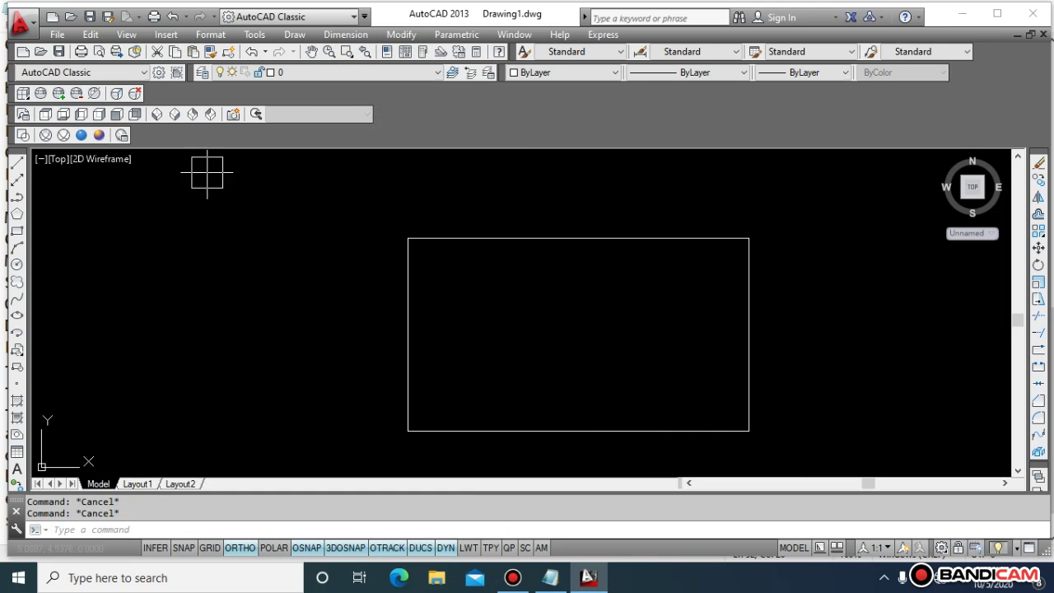
- Show the extruded box from the SW Isometric view in the Conceptual visual style
{"action": "left_click", "coordinate": [156, 114]}
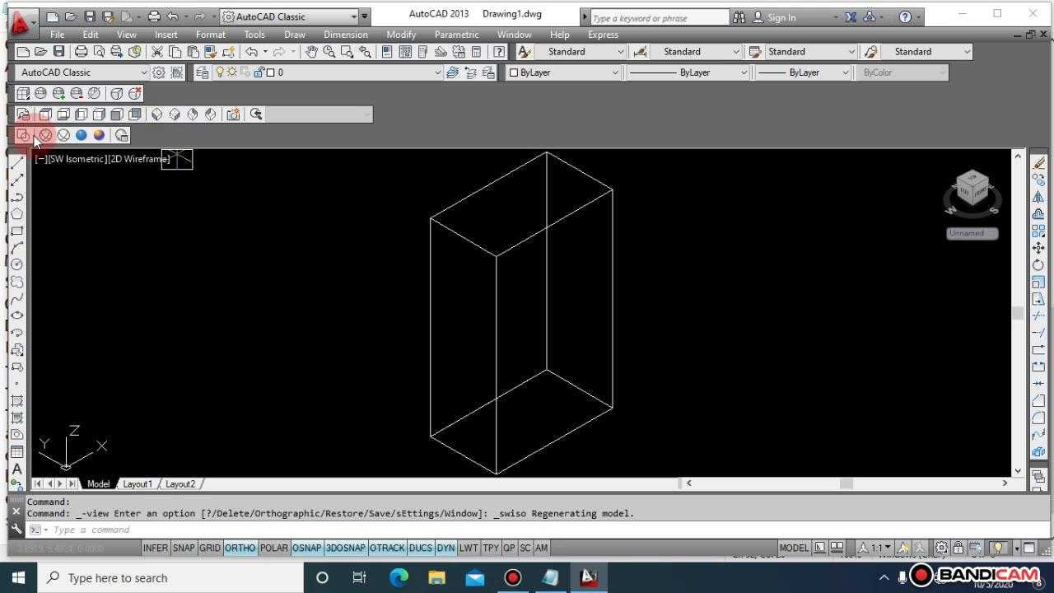
{"action": "left_click", "coordinate": [98, 135]}
{"action": "key", "text": "Escape"}
{"action": "key", "text": "Escape"}
- Draw a circle centred on the front corner of the box's top face
{"action": "left_click", "coordinate": [541, 214]}
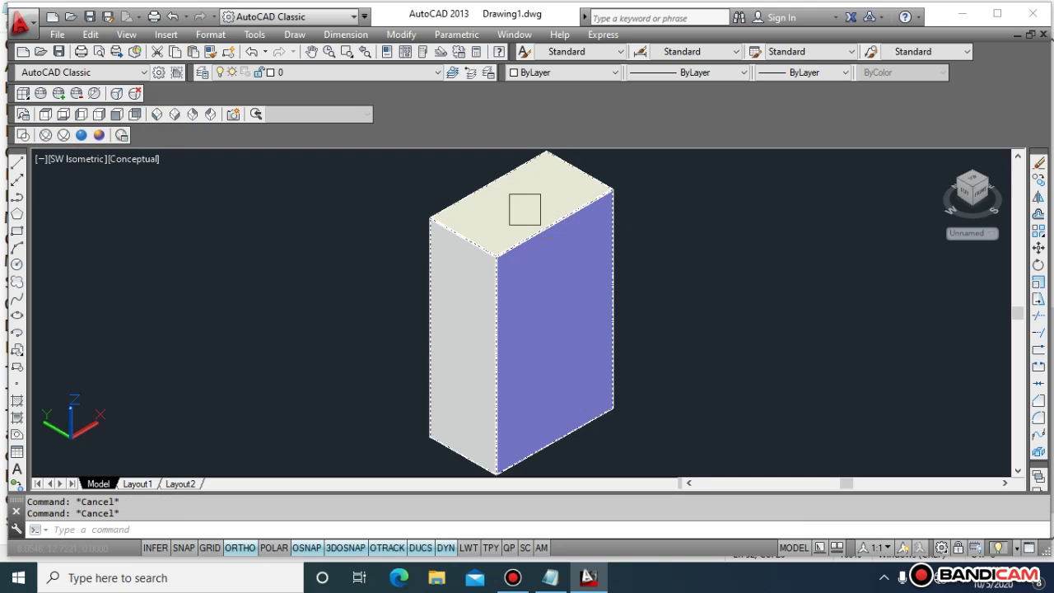
{"action": "right_click", "coordinate": [522, 210]}
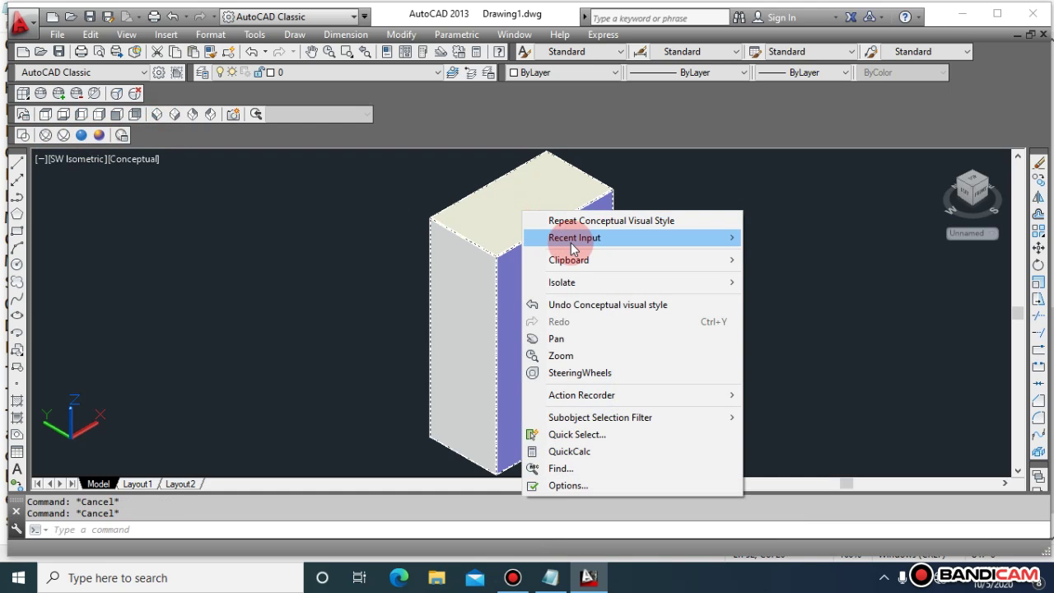
{"action": "mouse_move", "coordinate": [698, 247]}
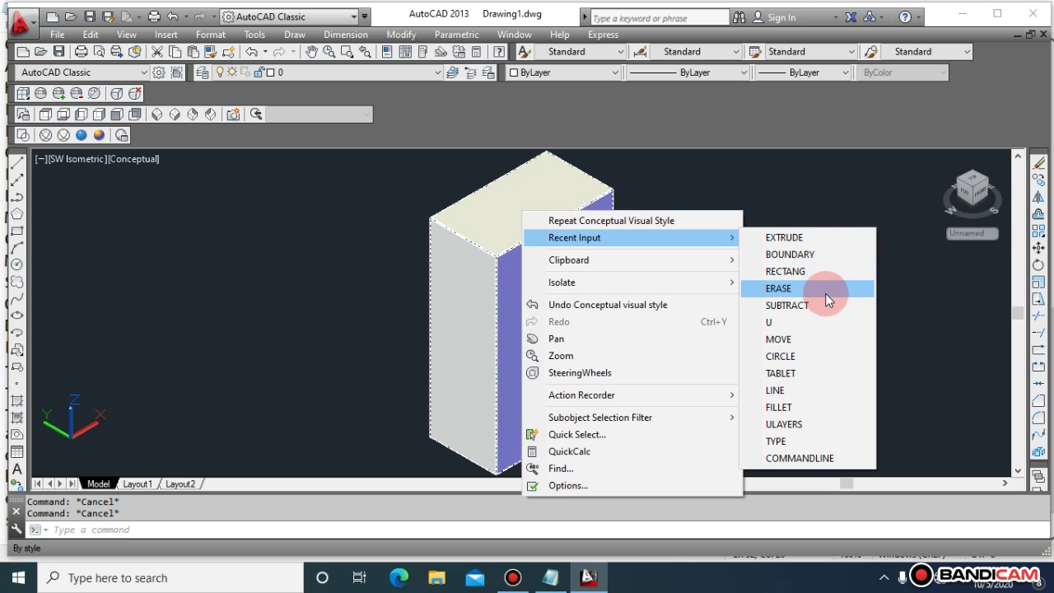
{"action": "left_click", "coordinate": [819, 359]}
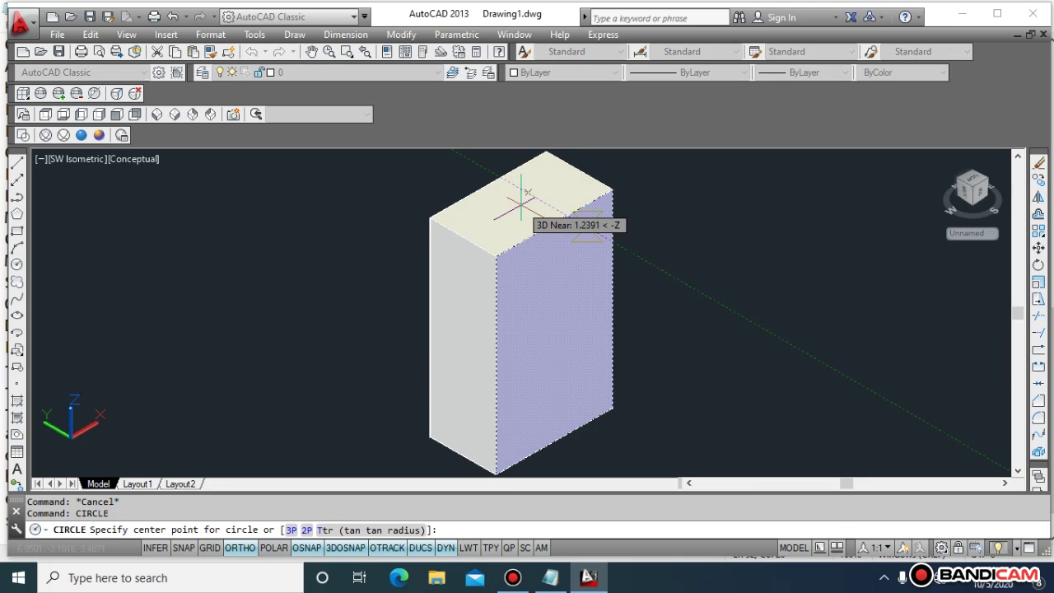
{"action": "left_click", "coordinate": [496, 256]}
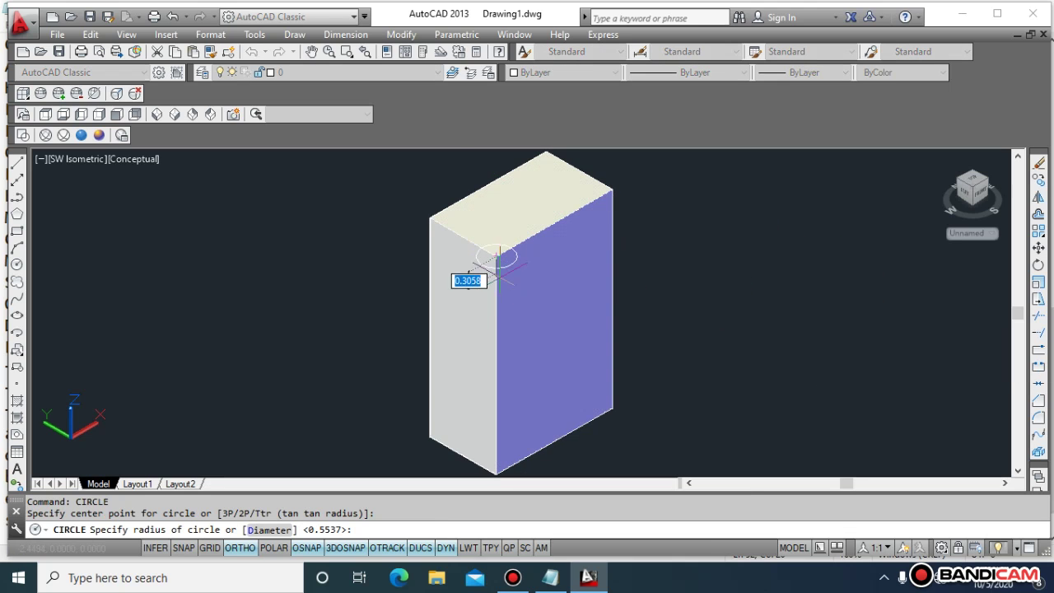
{"action": "left_click", "coordinate": [499, 285]}
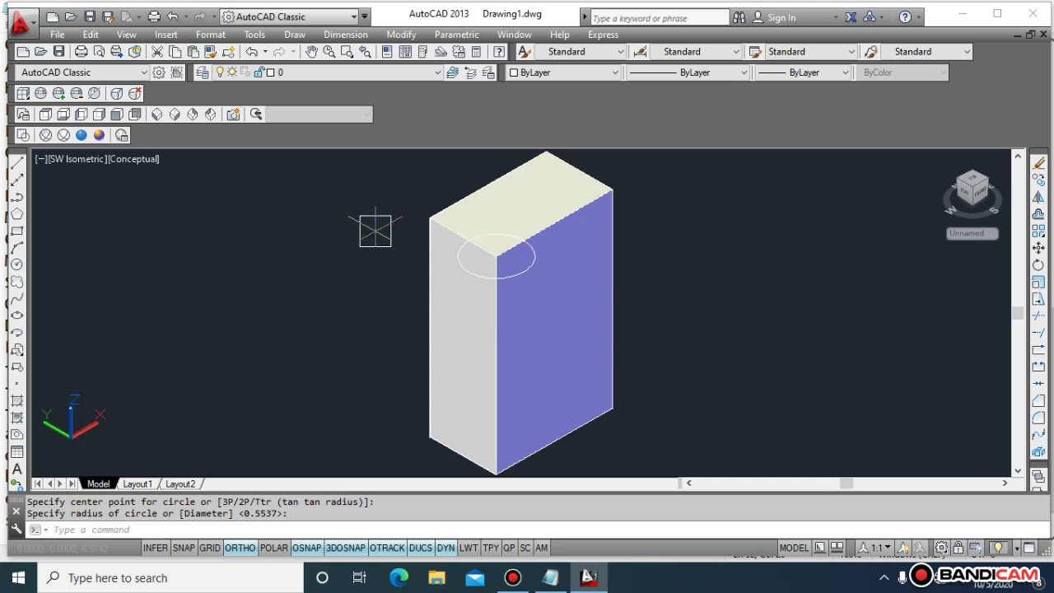
{"action": "key", "text": "Escape"}
{"action": "key", "text": "Escape"}
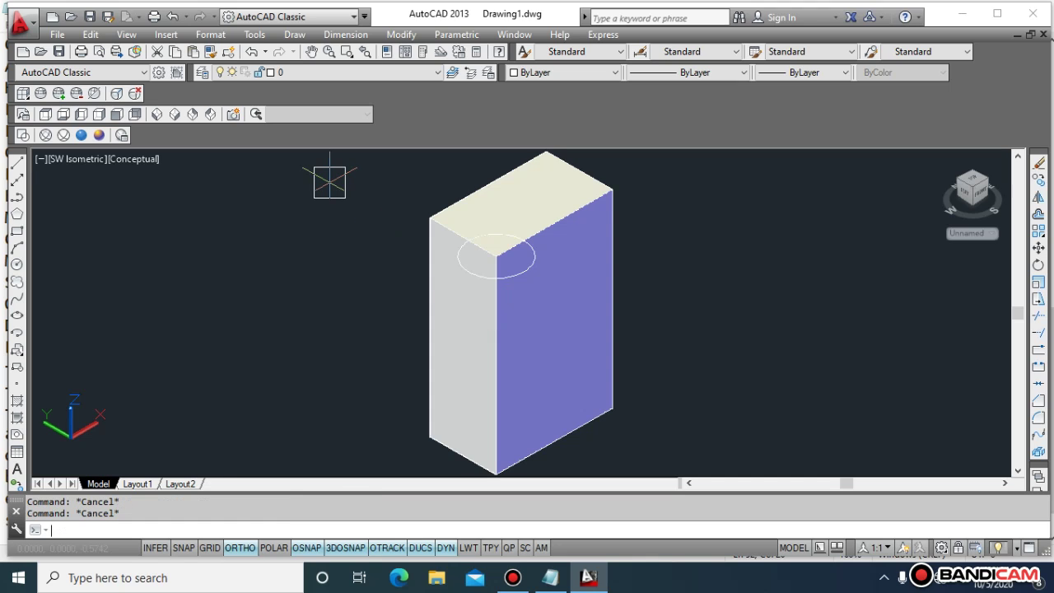
- Extrude the circle at the box's top corner downward by about 3.99, along the corner edge
{"action": "type", "text": "e"}
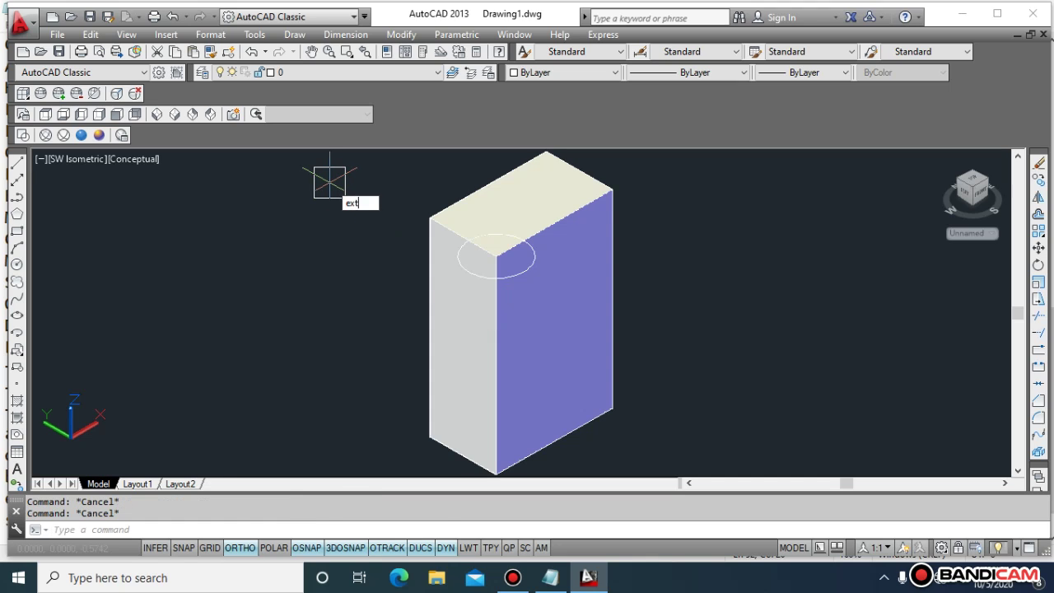
{"action": "type", "text": "xt"}
{"action": "key", "text": "Return"}
{"action": "left_click", "coordinate": [455, 260]}
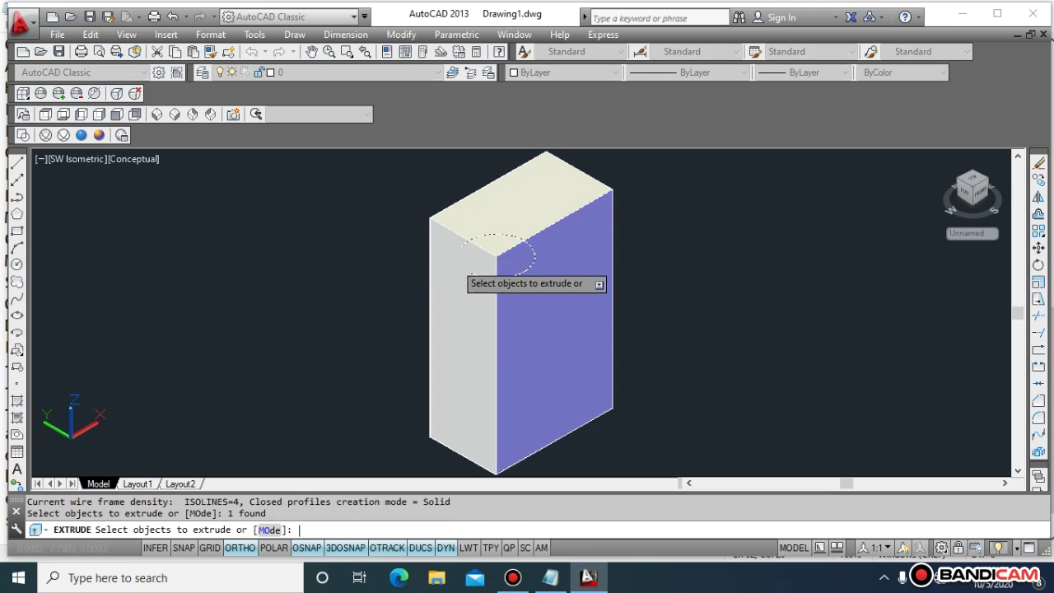
{"action": "key", "text": "Return"}
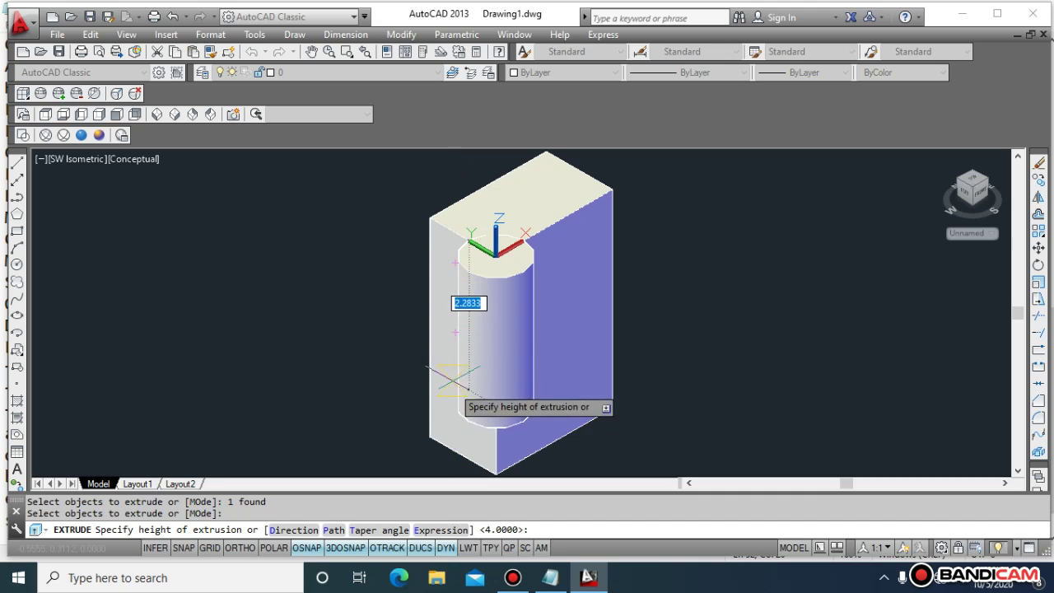
{"action": "left_click", "coordinate": [494, 459]}
{"action": "key", "text": "Escape"}
{"action": "key", "text": "Escape"}
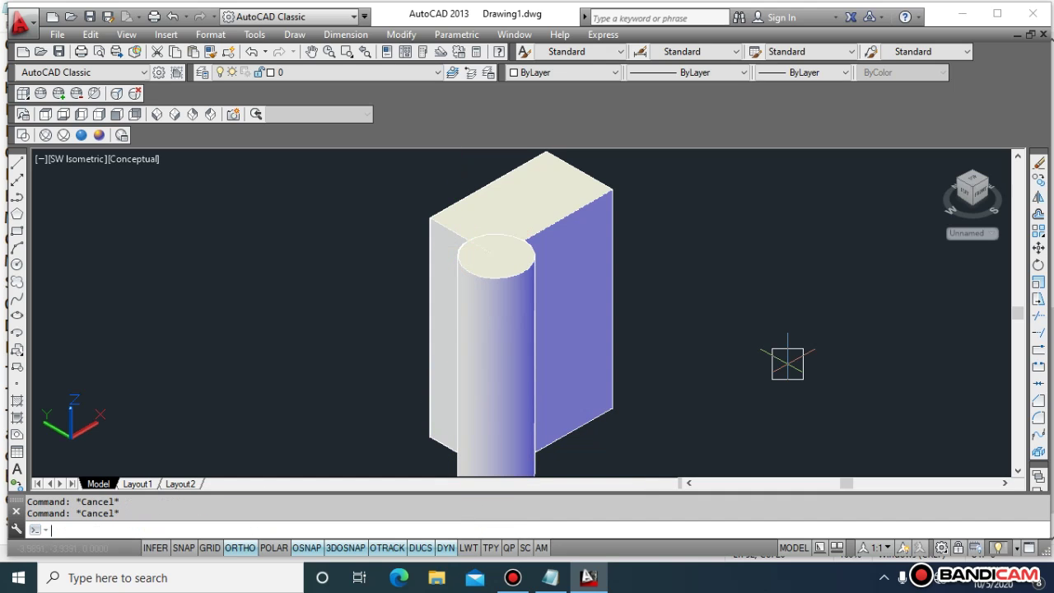
- Subtract the corner cylinder from the box with the Subtract command
{"action": "type", "text": "3do"}
{"action": "key", "text": "Return"}
{"action": "left_click_drag", "start_coordinate": [741, 259], "coordinate": [852, 271]}
{"action": "key", "text": "Escape"}
{"action": "key", "text": "Escape"}
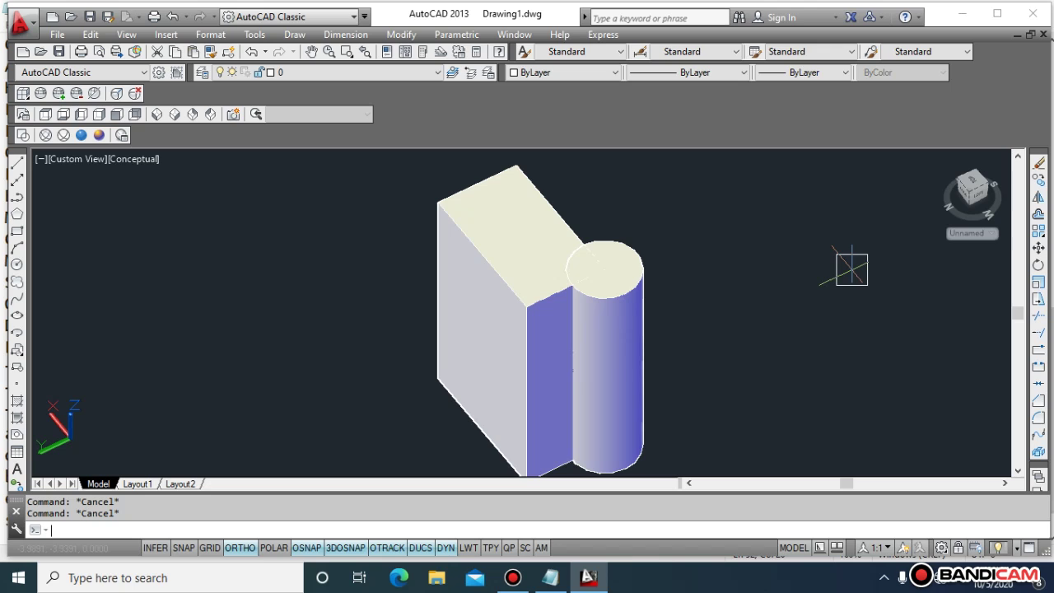
{"action": "type", "text": "su"}
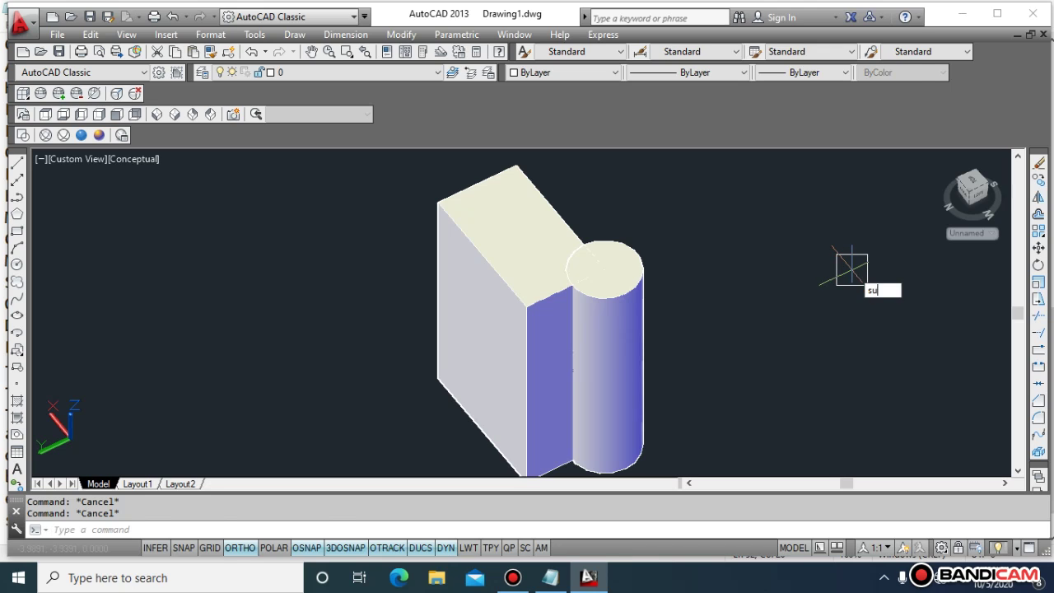
{"action": "key", "text": "Return"}
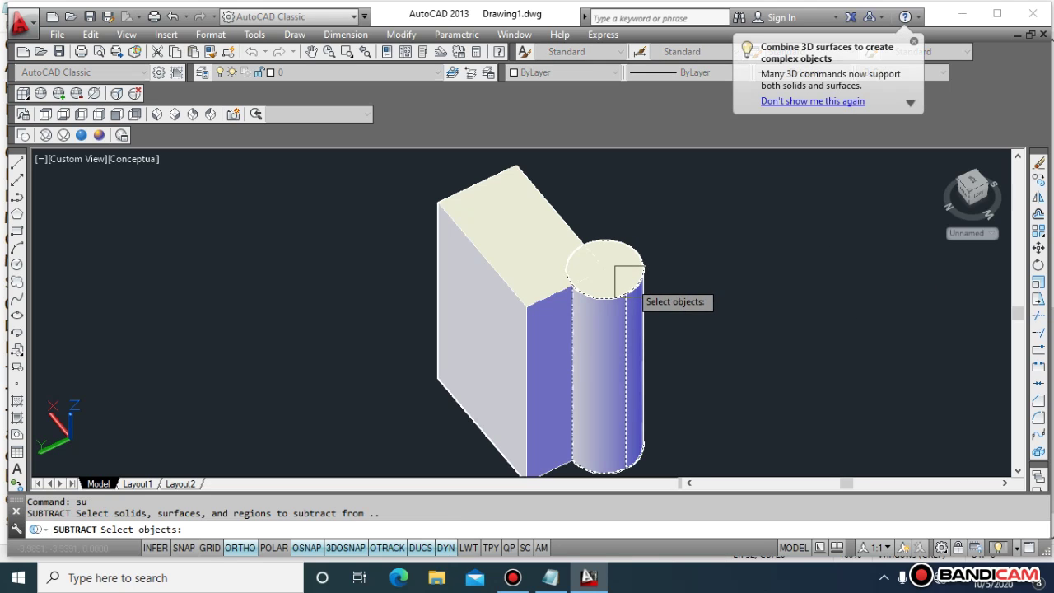
{"action": "left_click", "coordinate": [517, 252]}
{"action": "key", "text": "Return"}
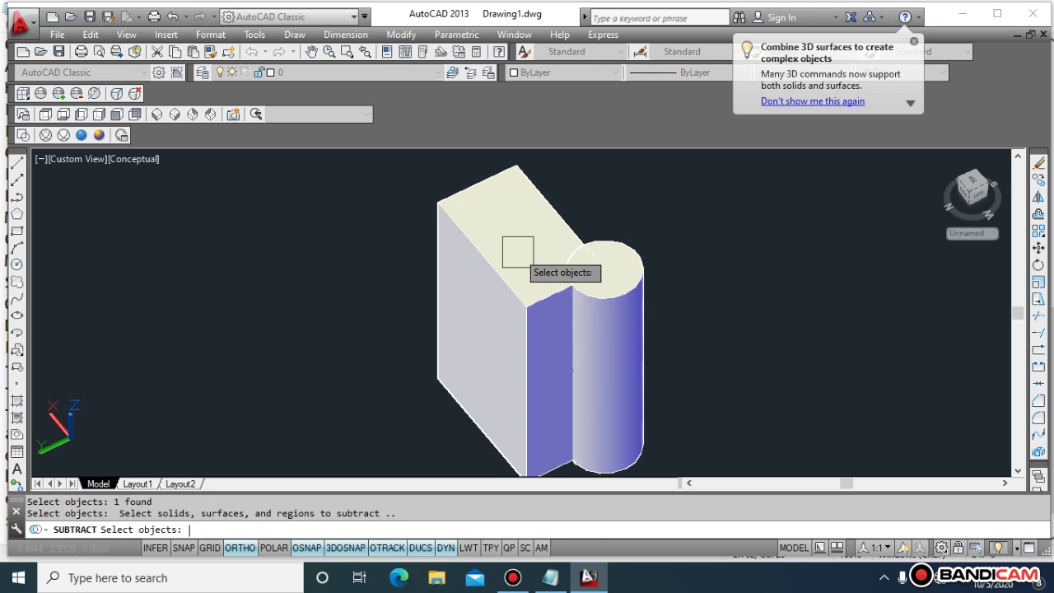
{"action": "left_click", "coordinate": [631, 302]}
{"action": "key", "text": "Return"}
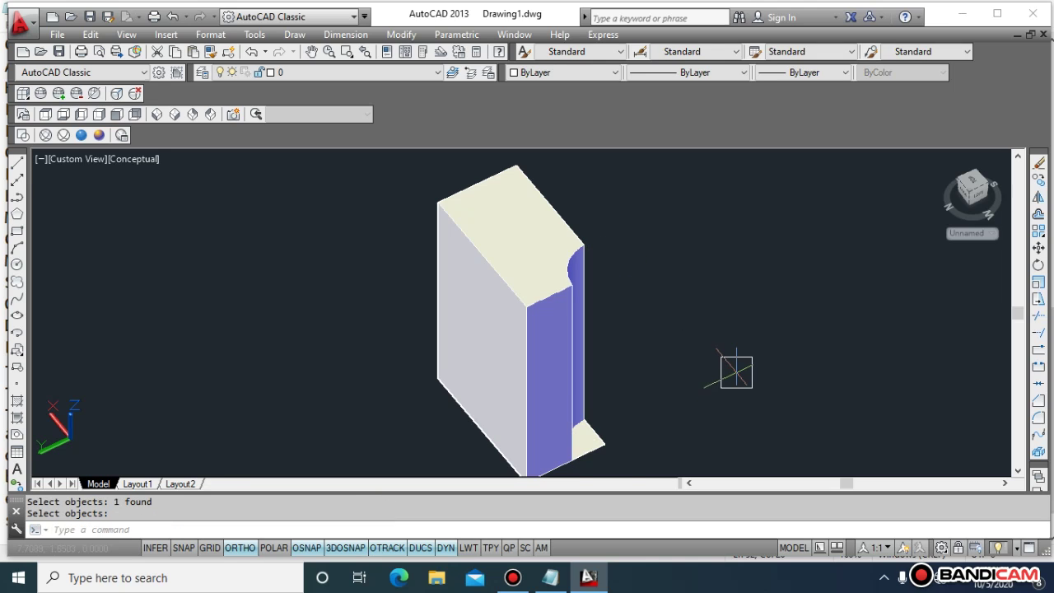
- Try erasing the object at the base of the notched corner, and undo the erasure
{"action": "key", "text": "Escape"}
{"action": "key", "text": "Escape"}
{"action": "left_click", "coordinate": [616, 447]}
{"action": "key", "text": "Delete"}
{"action": "key", "text": "ctrl+z"}
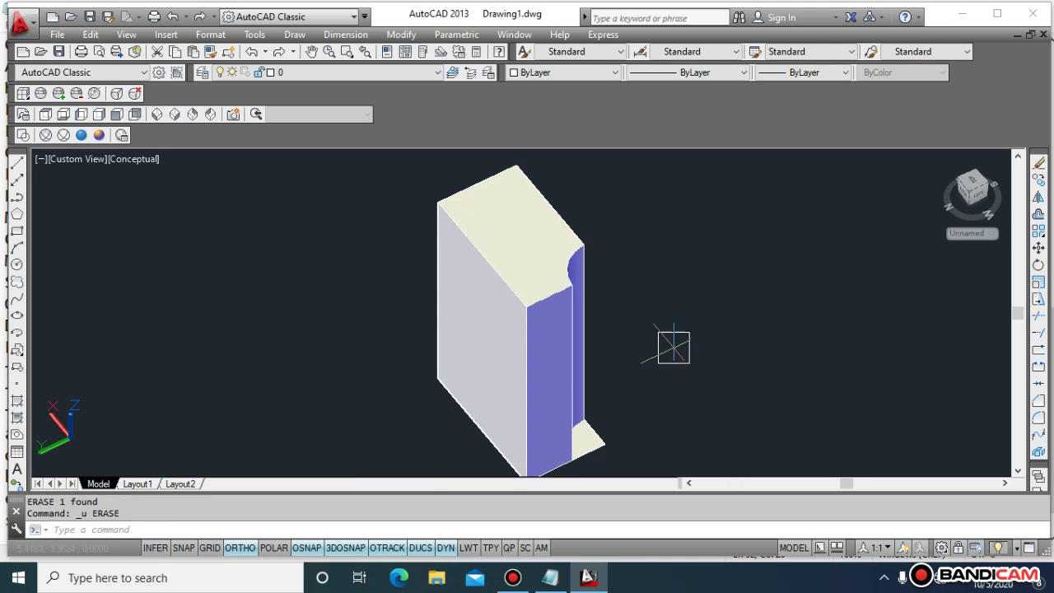
{"action": "key", "text": "Escape"}
{"action": "key", "text": "Escape"}
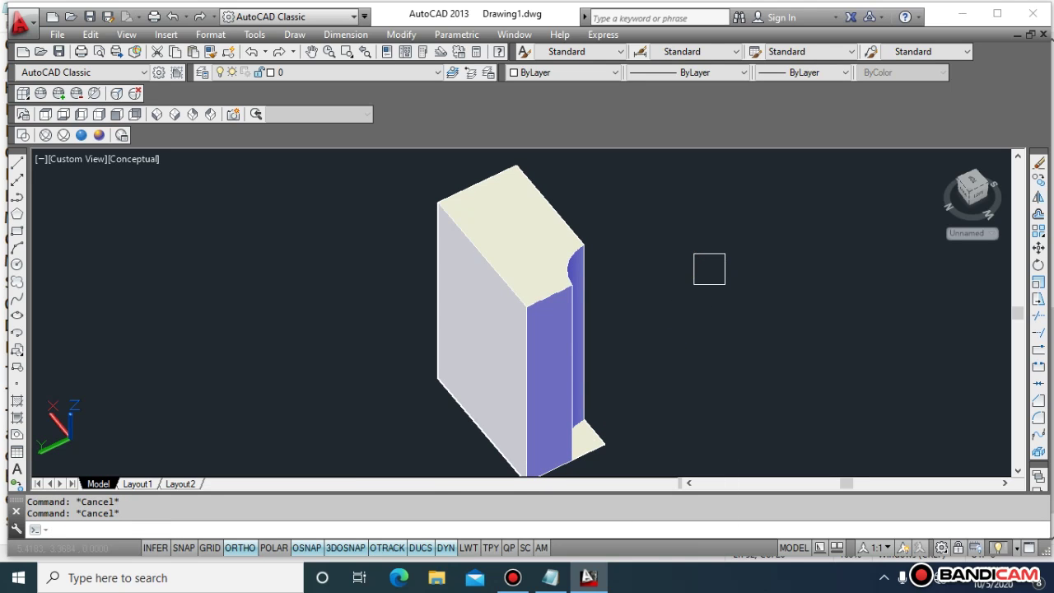
- Erase all objects from the drawing
{"action": "type", "text": "3do"}
{"action": "key", "text": "Return"}
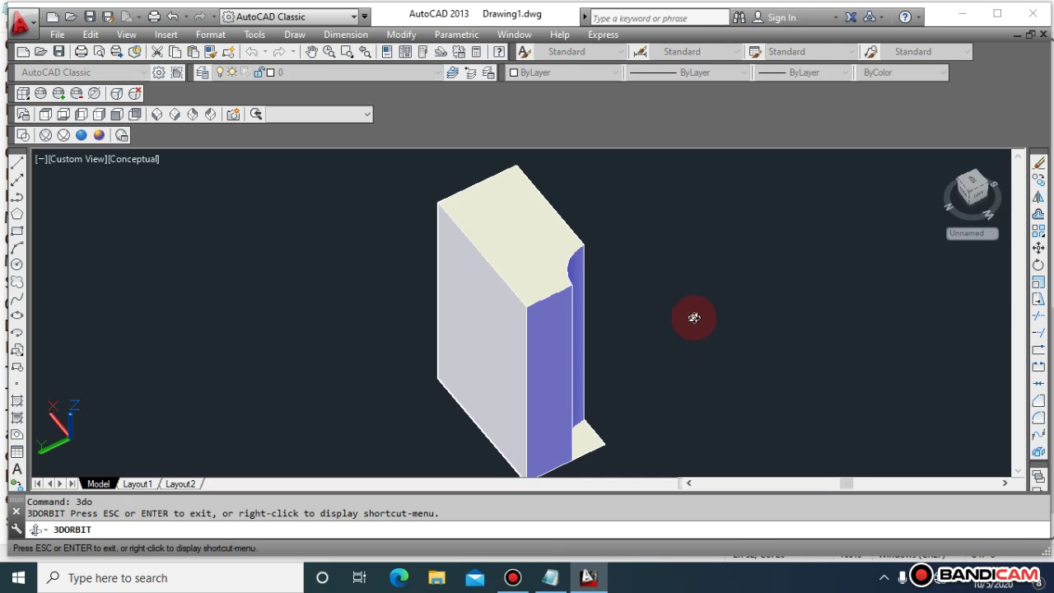
{"action": "left_click_drag", "start_coordinate": [692, 355], "coordinate": [714, 304]}
{"action": "key", "text": "Escape"}
{"action": "key", "text": "Escape"}
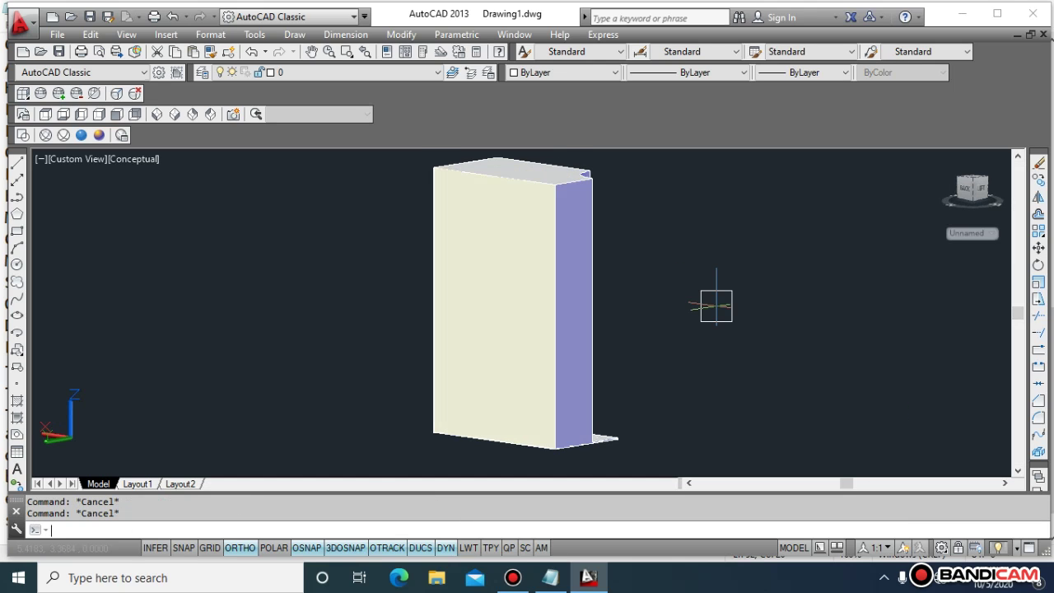
{"action": "key", "text": "ctrl+a"}
{"action": "key", "text": "Delete"}
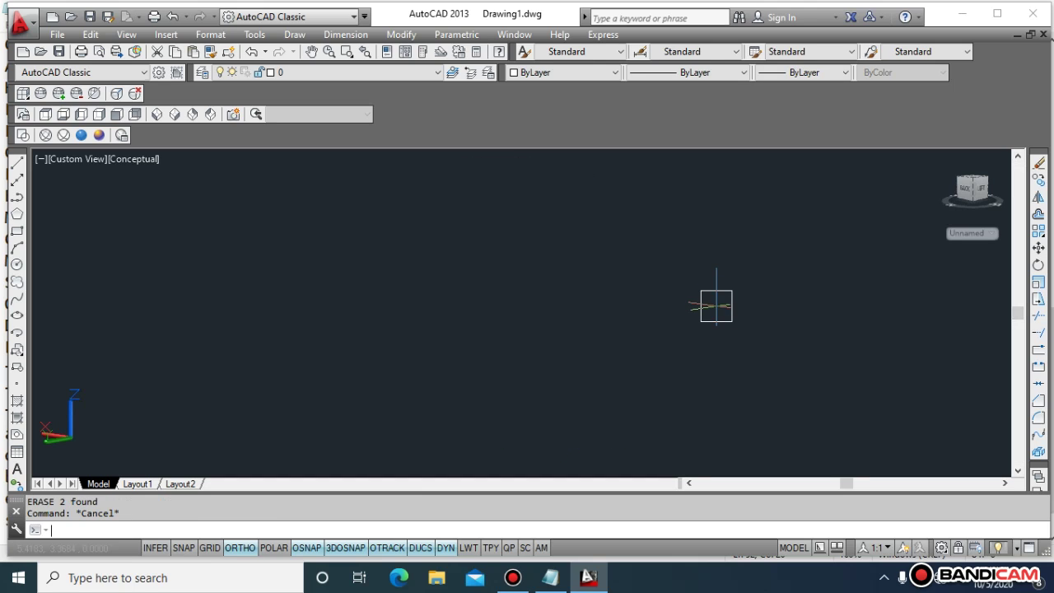
- Set the empty drawing to the 2D Wireframe visual style and the Top view
{"action": "left_click", "coordinate": [23, 135]}
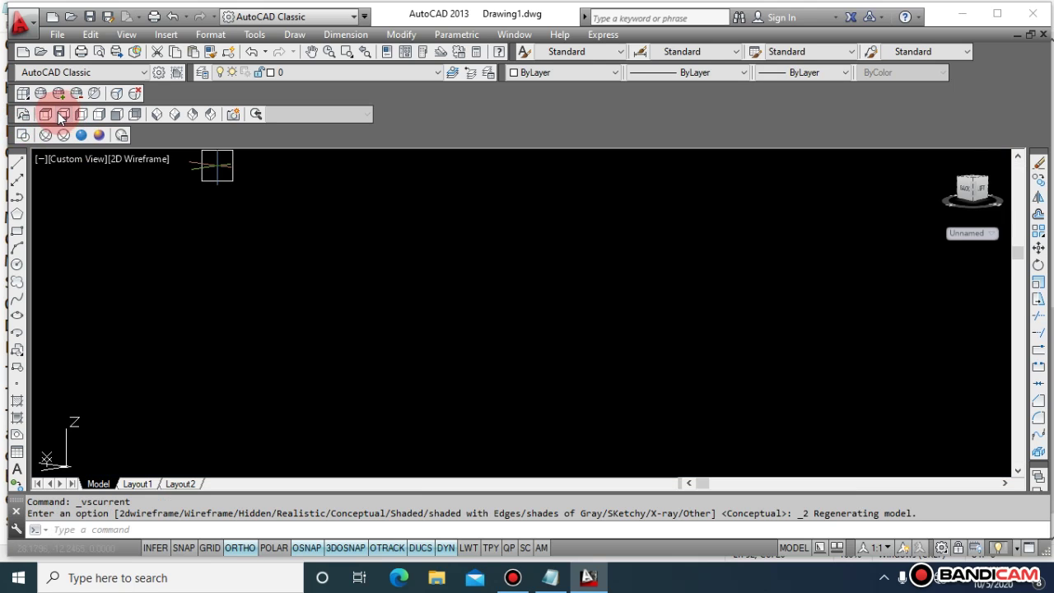
{"action": "left_click", "coordinate": [46, 114]}
{"action": "key", "text": "Escape"}
{"action": "key", "text": "Escape"}
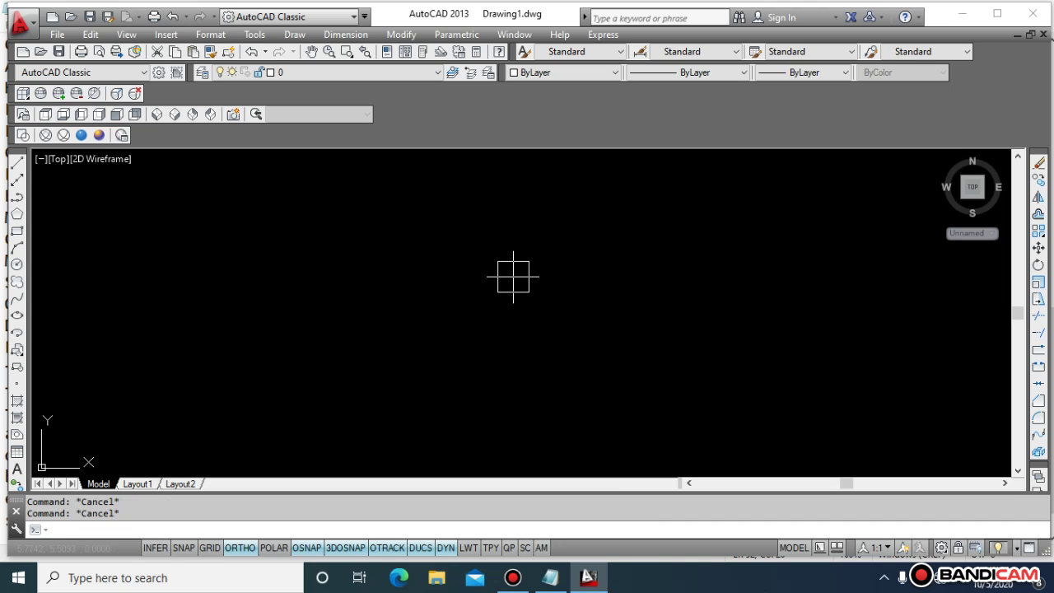
- Draw two concentric circles, the inner one about a third of the outer circle's radius
{"action": "type", "text": "c"}
{"action": "key", "text": "Escape"}
{"action": "type", "text": "c"}
{"action": "key", "text": "Return"}
{"action": "left_click", "coordinate": [481, 278]}
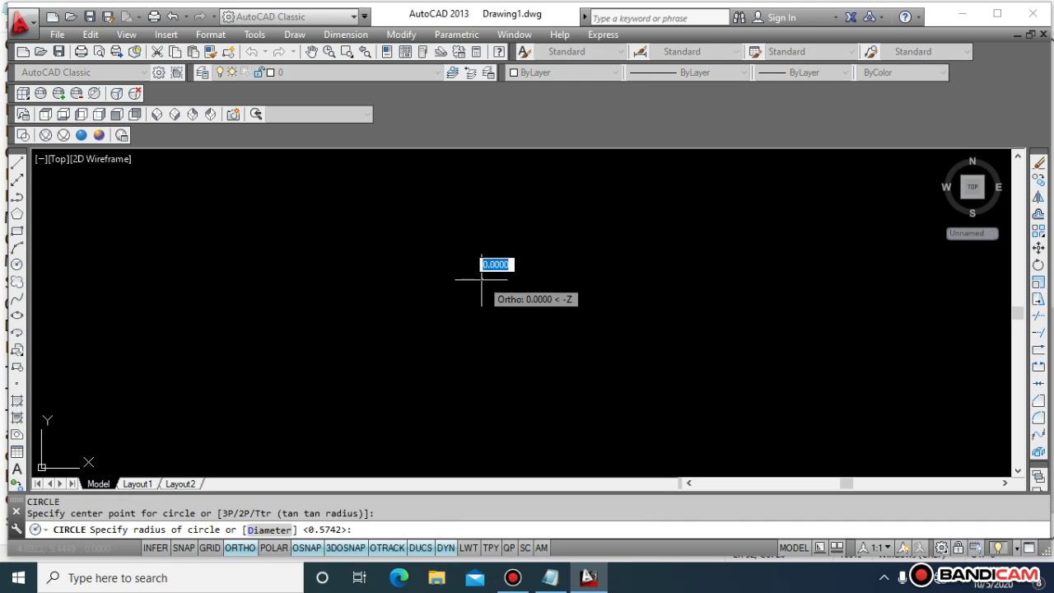
{"action": "left_click", "coordinate": [585, 351]}
{"action": "key", "text": "Return"}
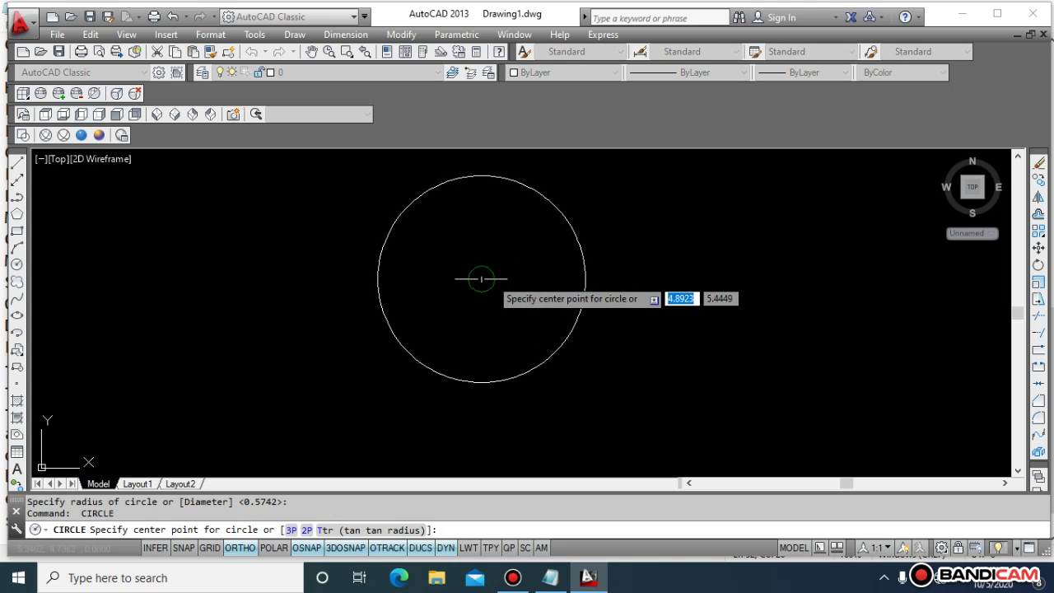
{"action": "left_click", "coordinate": [481, 279]}
{"action": "left_click", "coordinate": [518, 285]}
{"action": "key", "text": "Escape"}
{"action": "key", "text": "Escape"}
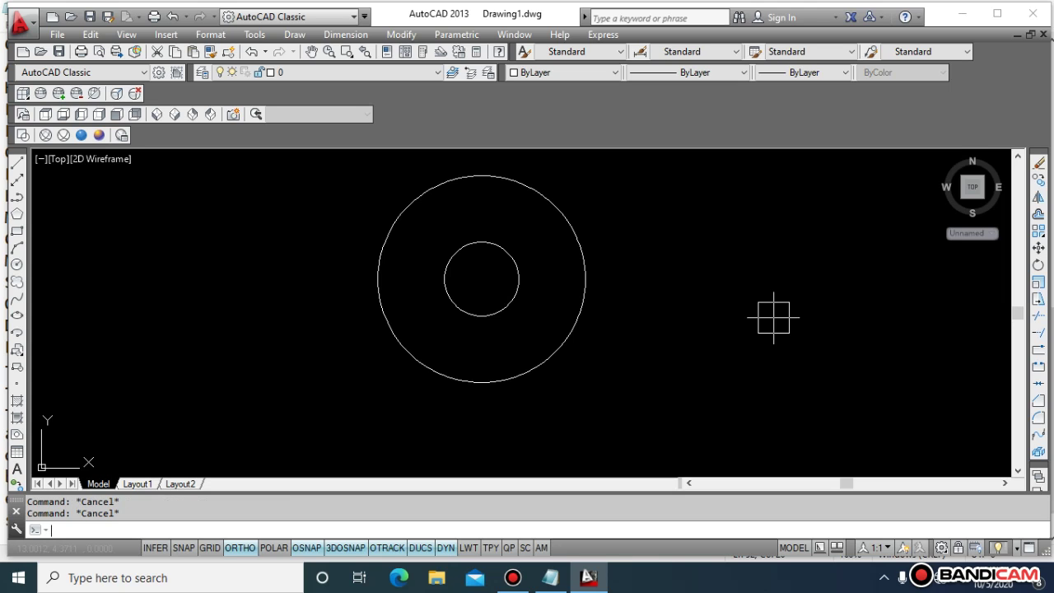
- Create Region boundaries from an internal point in the ring between the two circles
{"action": "type", "text": "bo"}
{"action": "key", "text": "Return"}
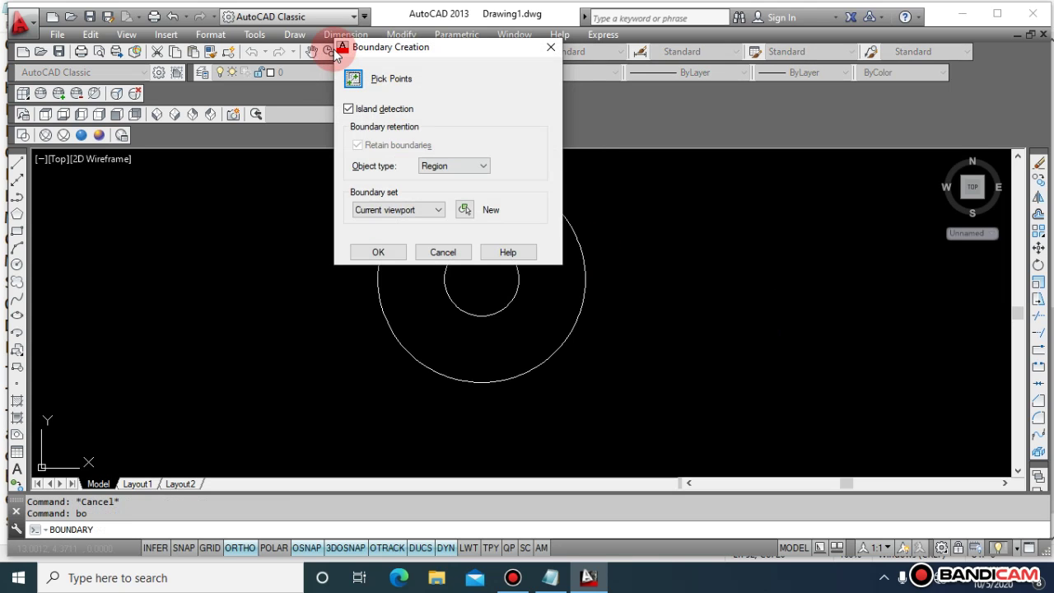
{"action": "left_click", "coordinate": [353, 76]}
{"action": "left_click", "coordinate": [479, 218]}
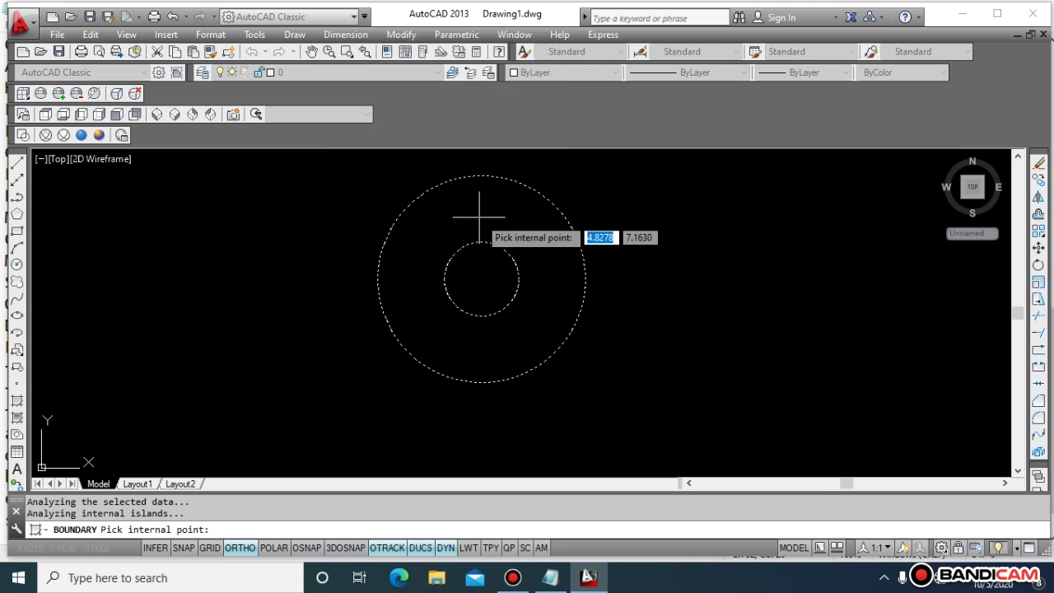
{"action": "key", "text": "Return"}
- Create a Region boundary from an internal point inside the inner circle
{"action": "key", "text": "Return"}
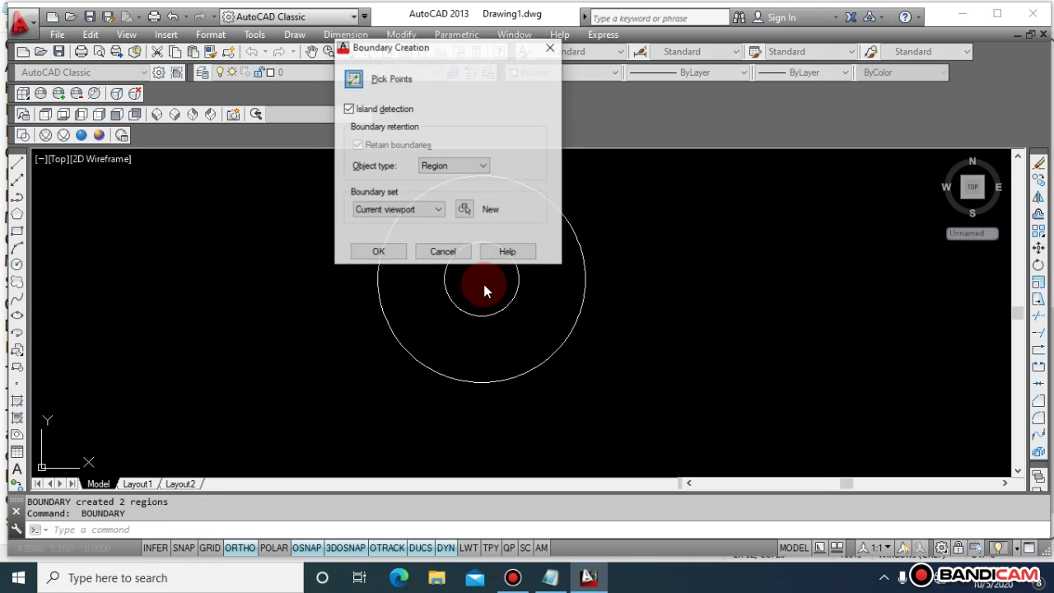
{"action": "left_click", "coordinate": [341, 77]}
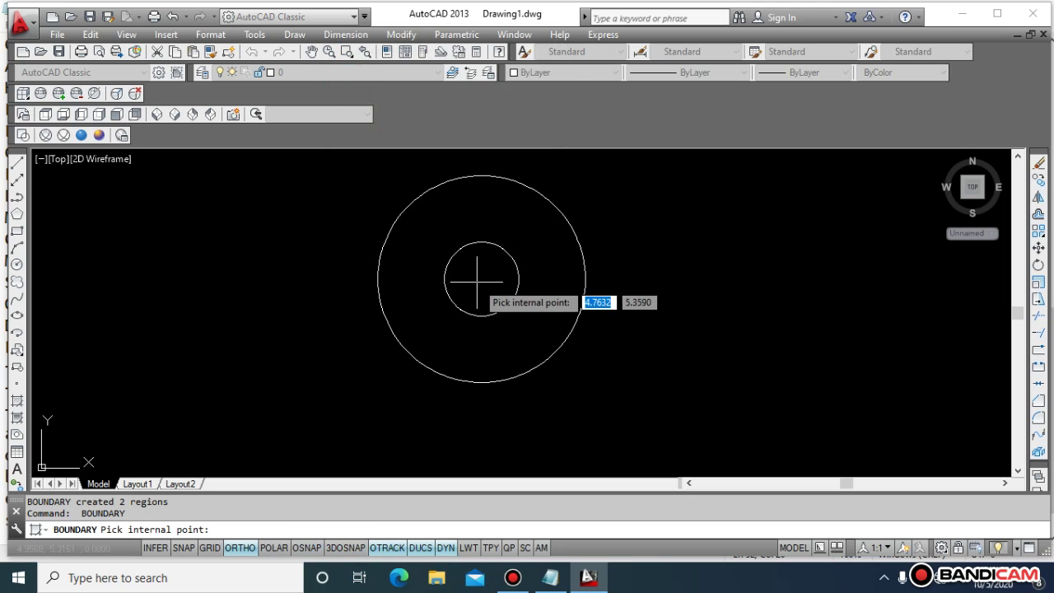
{"action": "left_click", "coordinate": [477, 282]}
{"action": "key", "text": "Return"}
{"action": "key", "text": "Escape"}
{"action": "key", "text": "Escape"}
- Extrude the outer circle to a height of 4
{"action": "type", "text": "ext"}
{"action": "key", "text": "Return"}
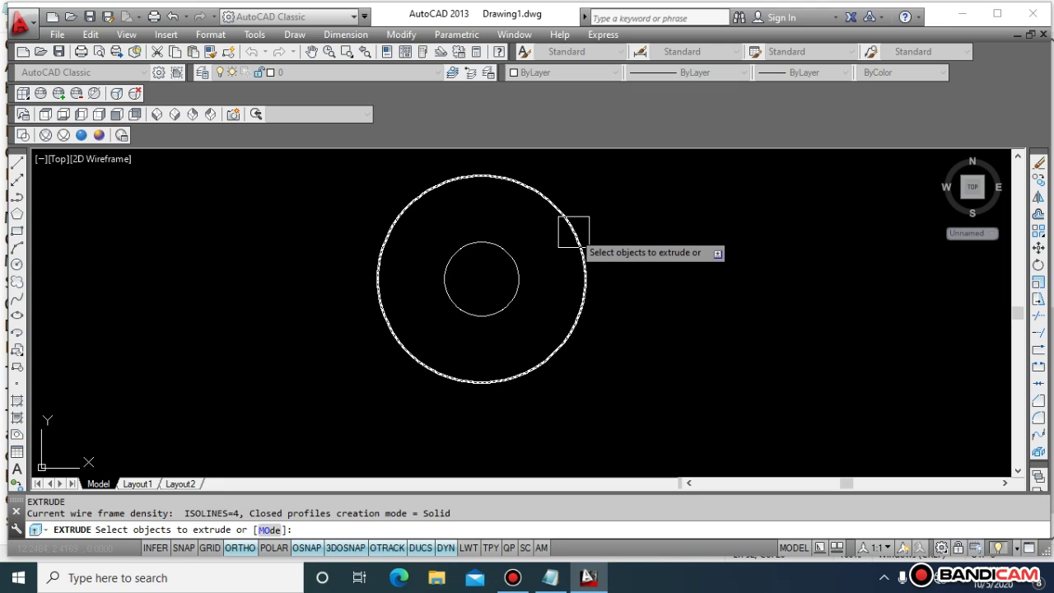
{"action": "left_click", "coordinate": [574, 231]}
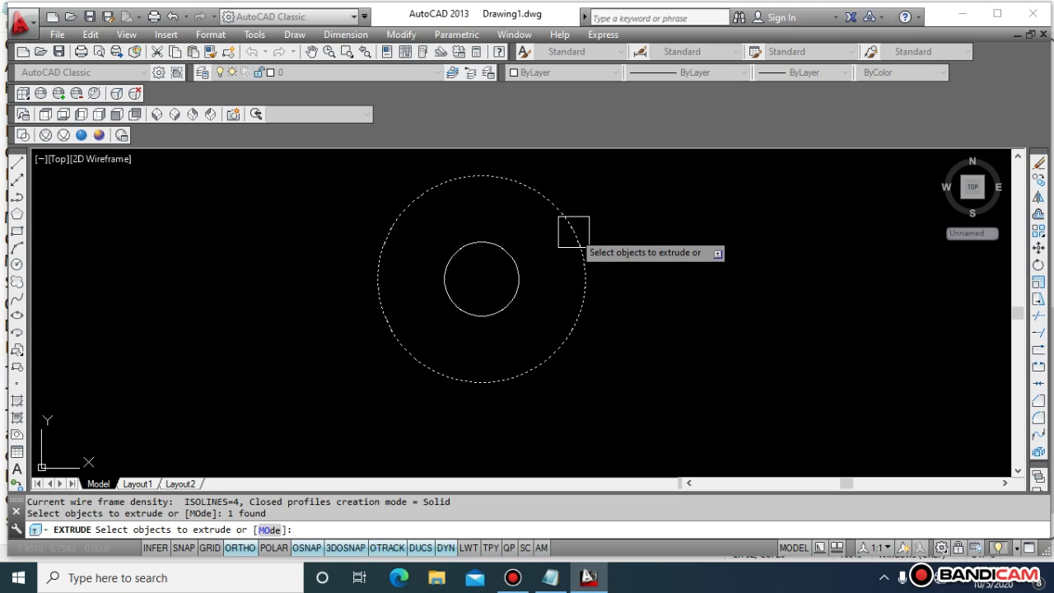
{"action": "key", "text": "Return"}
{"action": "type", "text": "4"}
{"action": "key", "text": "Return"}
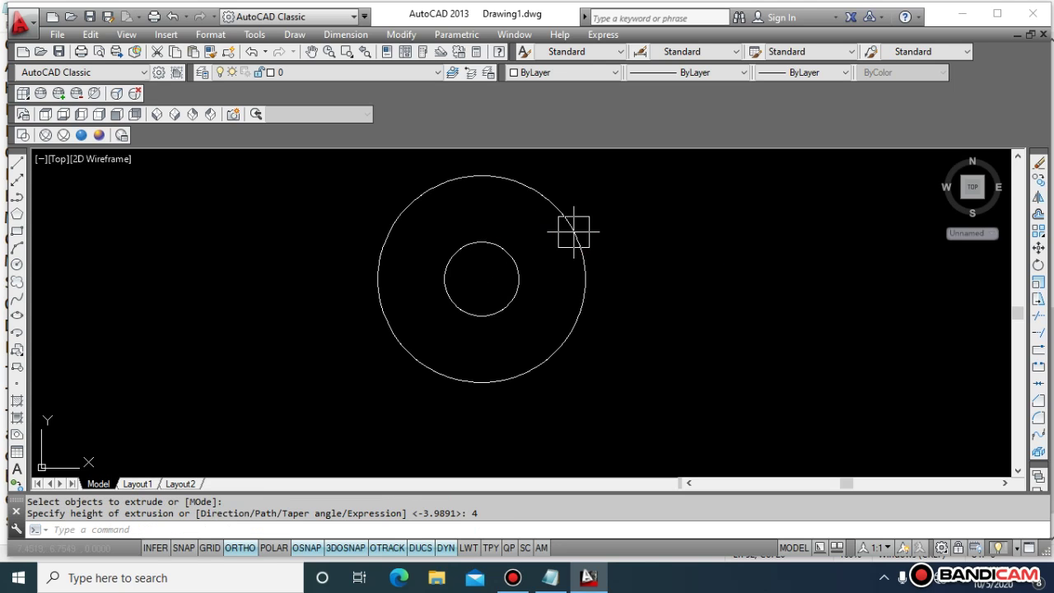
- Extrude the inner circle upward to a height greater than that of the outer cylinder
{"action": "key", "text": "Return"}
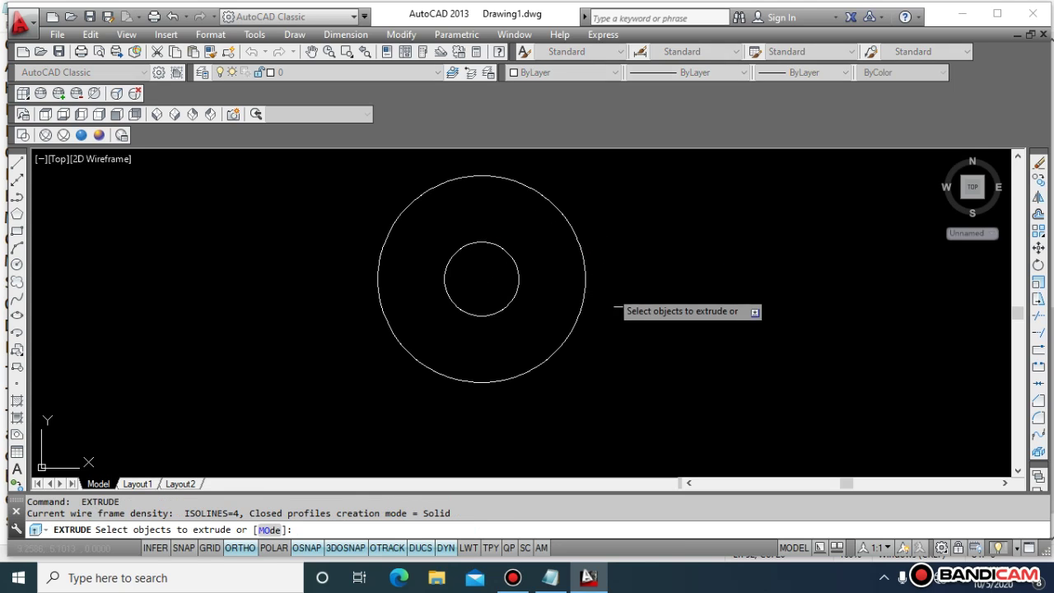
{"action": "left_click", "coordinate": [511, 296]}
{"action": "key", "text": "Return"}
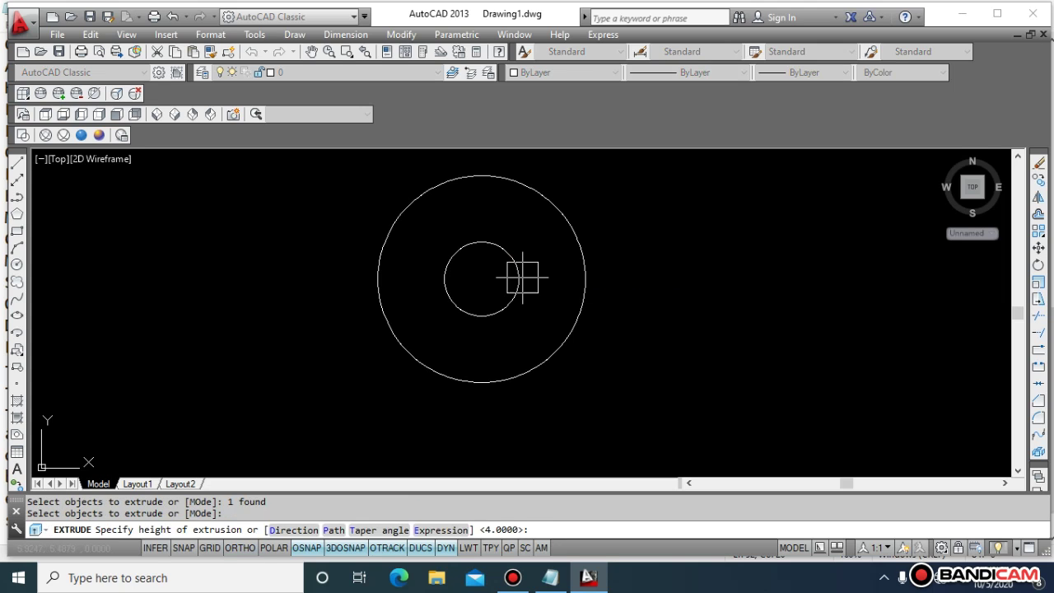
{"action": "key", "text": "Escape"}
{"action": "key", "text": "Escape"}
{"action": "key", "text": "Escape"}
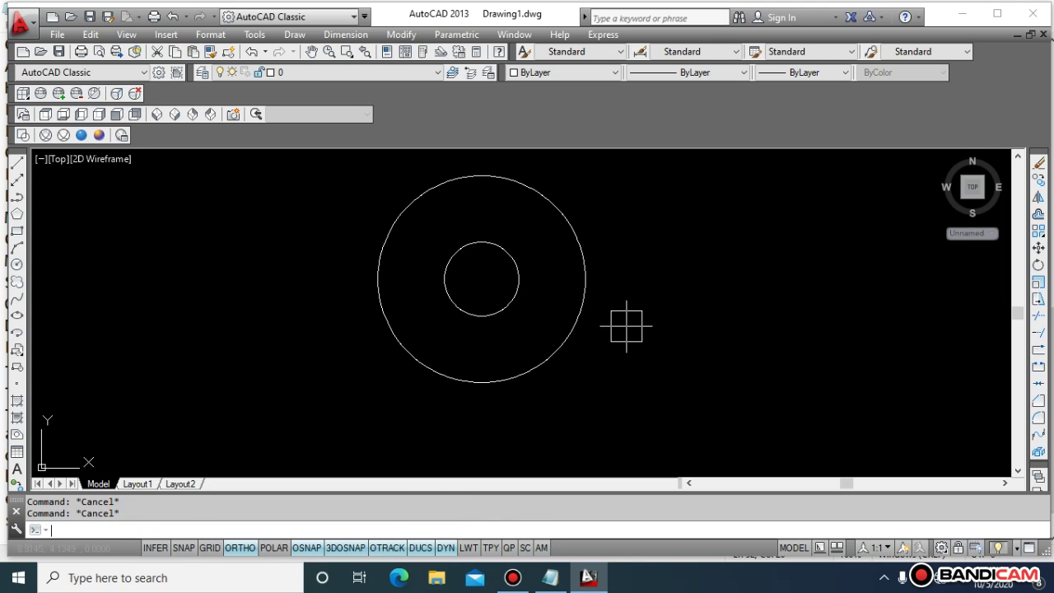
- Show the two cylinders from the SW Isometric view in the Conceptual visual style
{"action": "left_click", "coordinate": [157, 115]}
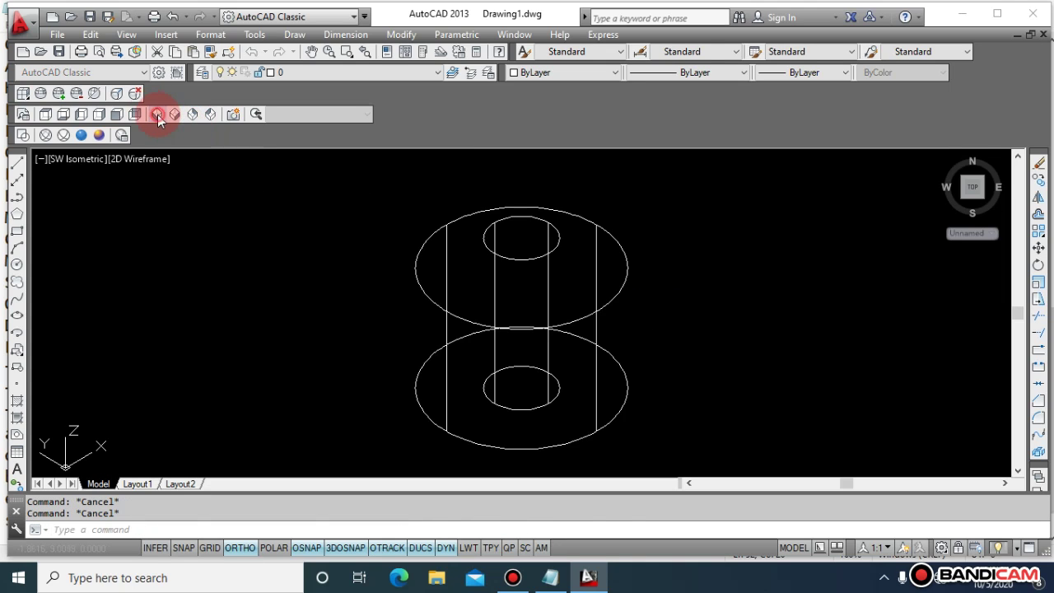
{"action": "left_click", "coordinate": [99, 137]}
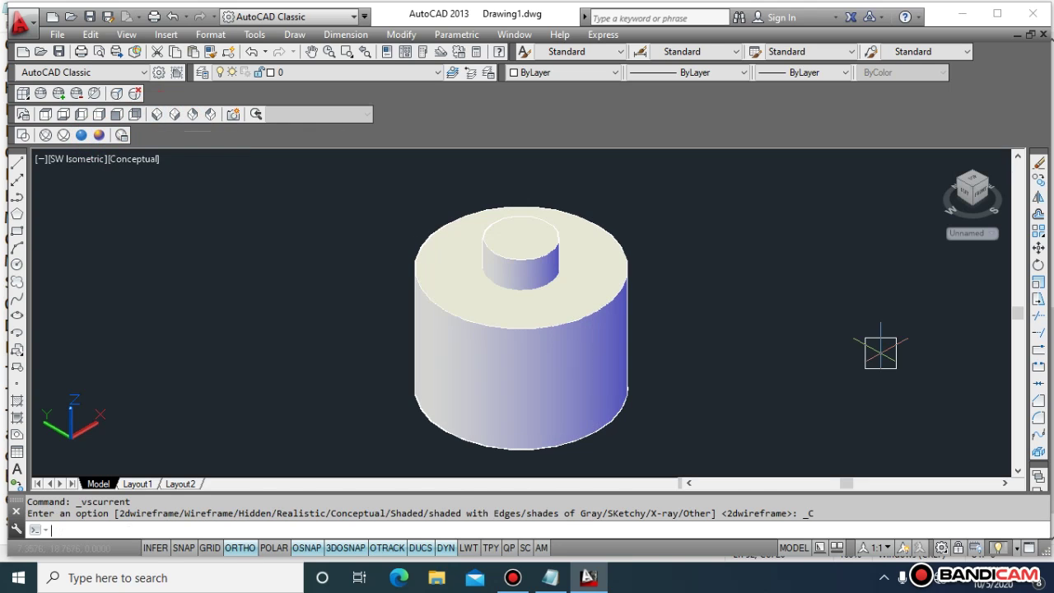
{"action": "key", "text": "Escape"}
{"action": "key", "text": "Escape"}
- Move the inner cylinder straight down along the Z axis by about 0.46
{"action": "type", "text": "m"}
{"action": "key", "text": "Return"}
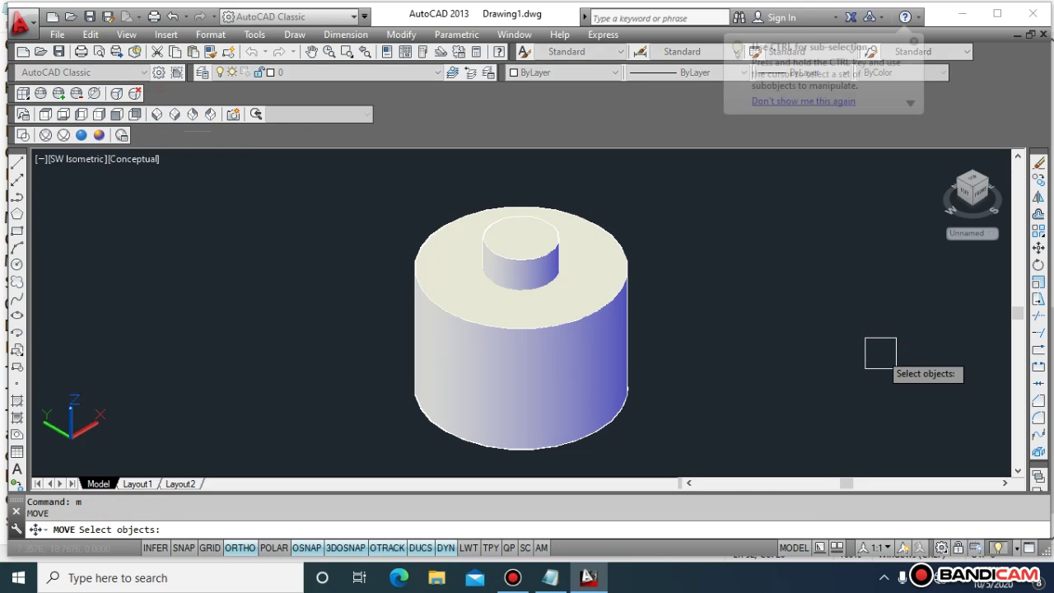
{"action": "left_click", "coordinate": [558, 262]}
{"action": "key", "text": "Return"}
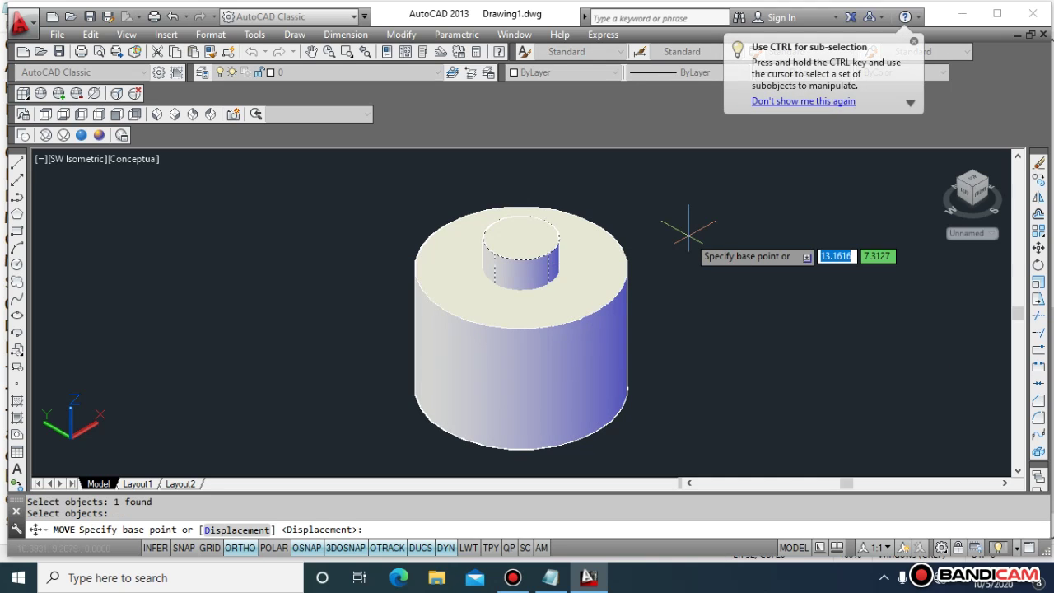
{"action": "left_click", "coordinate": [689, 236]}
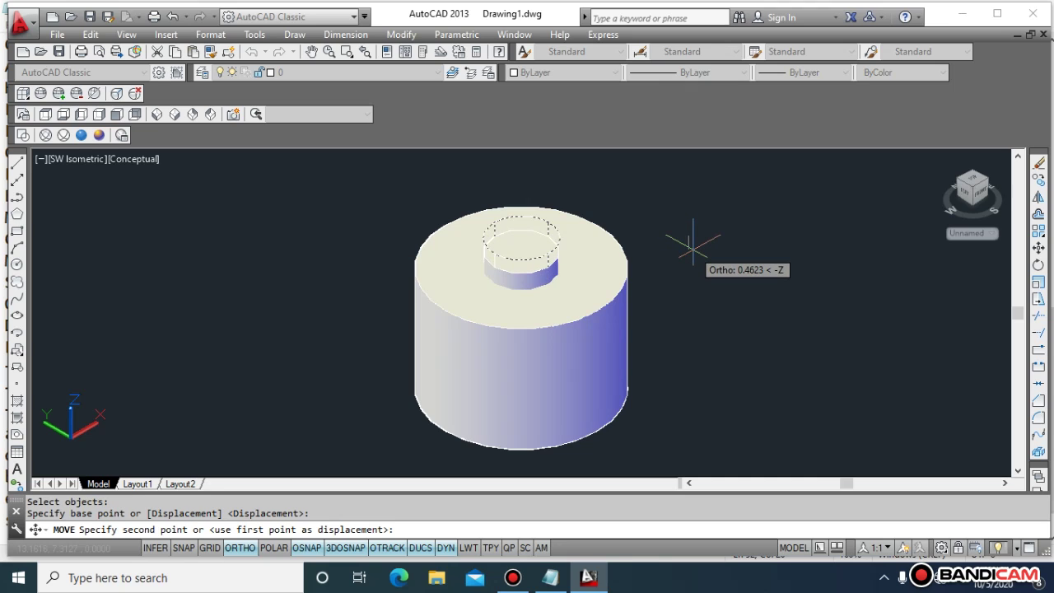
{"action": "key", "text": "Escape"}
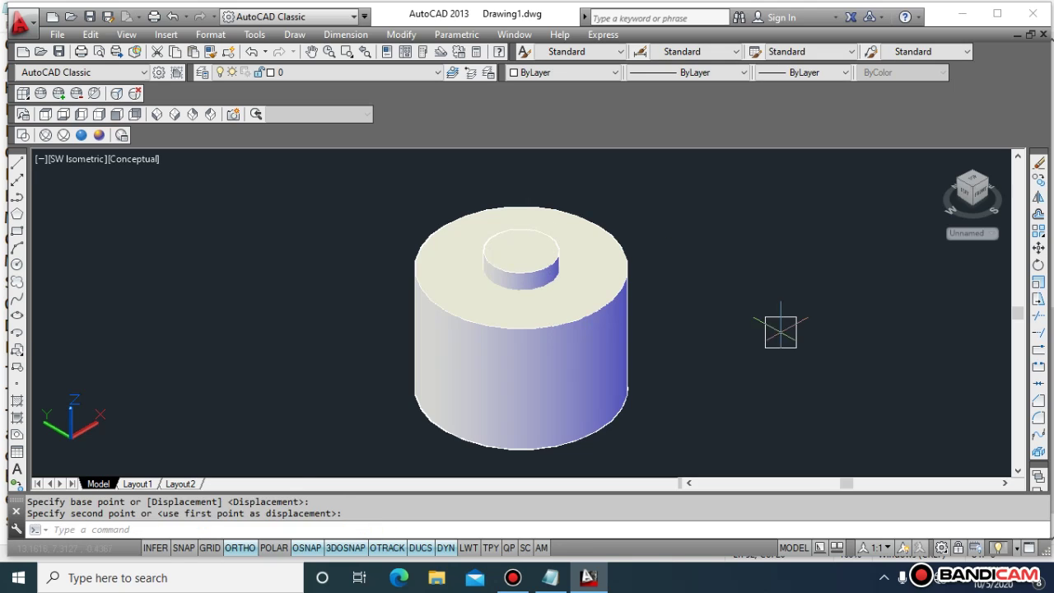
- Subtract the inner cylinder from the outer cylinder
{"action": "key", "text": "Escape"}
{"action": "key", "text": "Escape"}
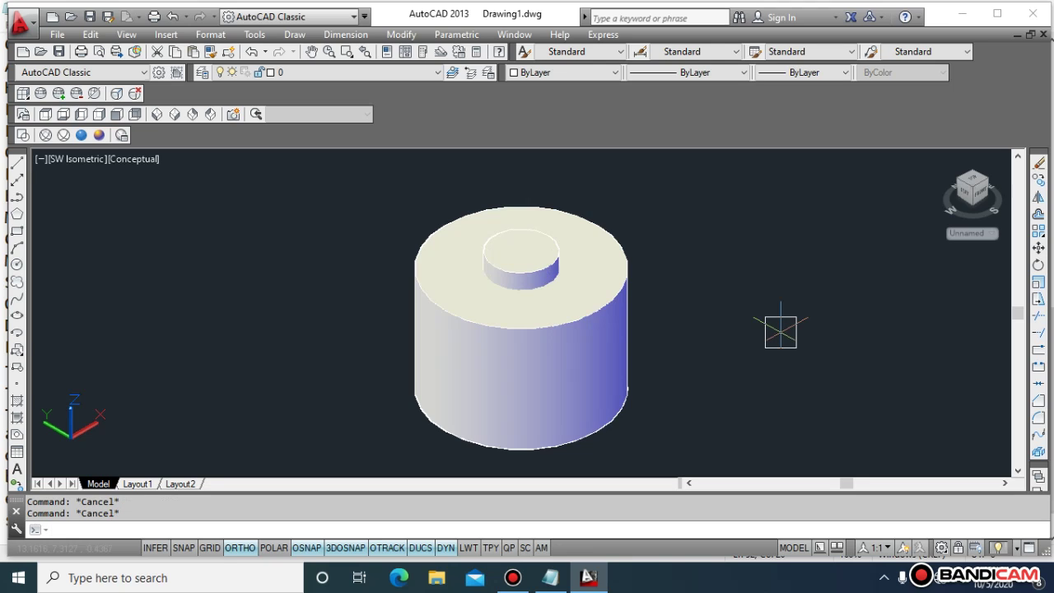
{"action": "type", "text": "su"}
{"action": "key", "text": "Return"}
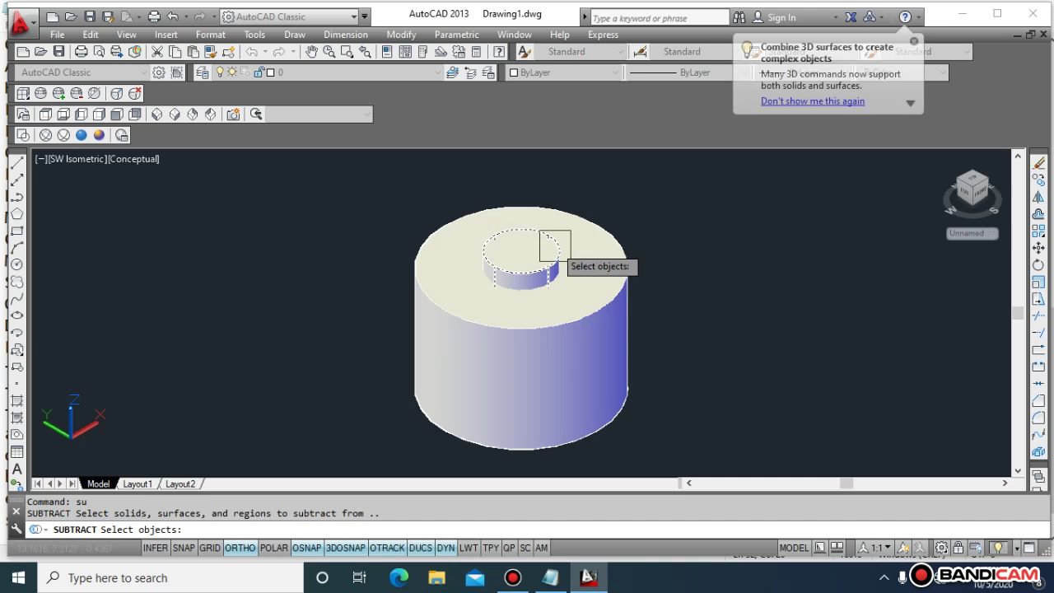
{"action": "left_click", "coordinate": [622, 261]}
{"action": "key", "text": "Return"}
{"action": "left_click", "coordinate": [541, 247]}
{"action": "key", "text": "Return"}
{"action": "key", "text": "Escape"}
{"action": "key", "text": "Escape"}
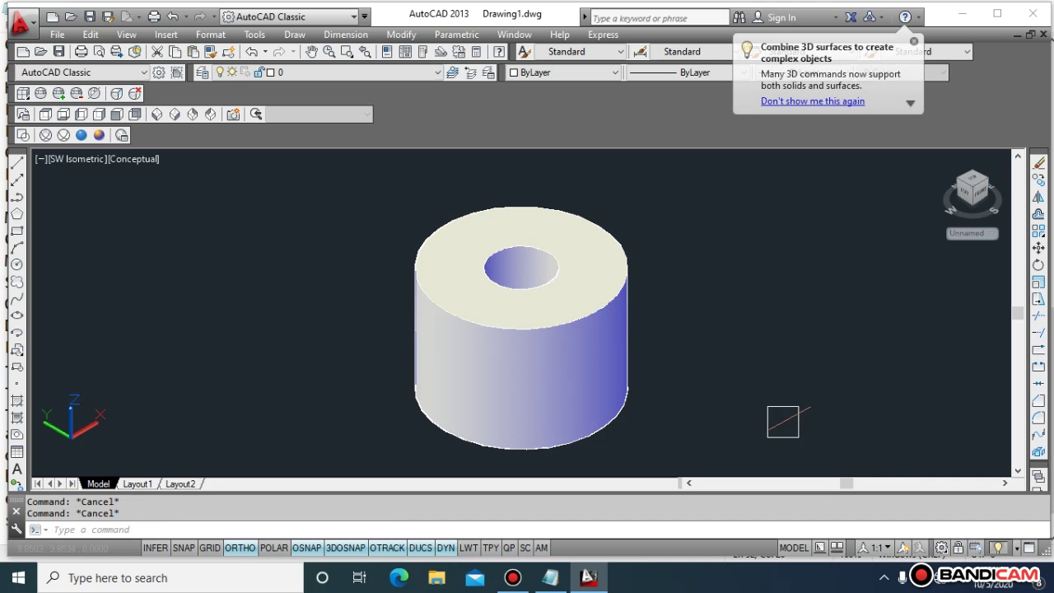
- Delete the hollowed cylinder from the drawing
{"action": "left_click", "coordinate": [786, 436]}
{"action": "left_click", "coordinate": [426, 215]}
{"action": "key", "text": "Delete"}
{"action": "key", "text": "Escape"}
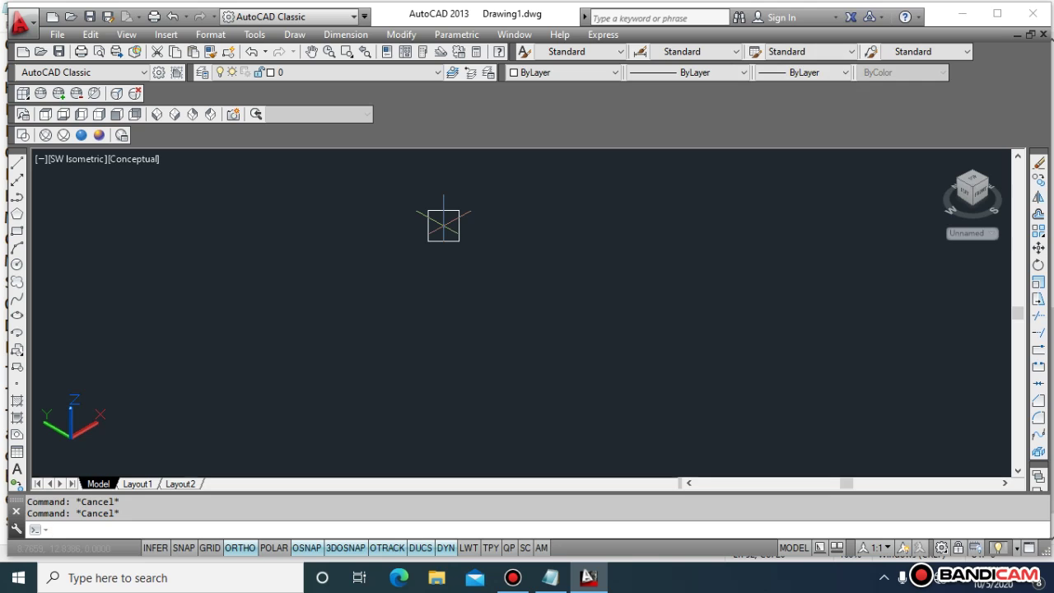
- Switch the empty drawing to the Top view and leave no command active
{"action": "type", "text": "c"}
{"action": "key", "text": "Return"}
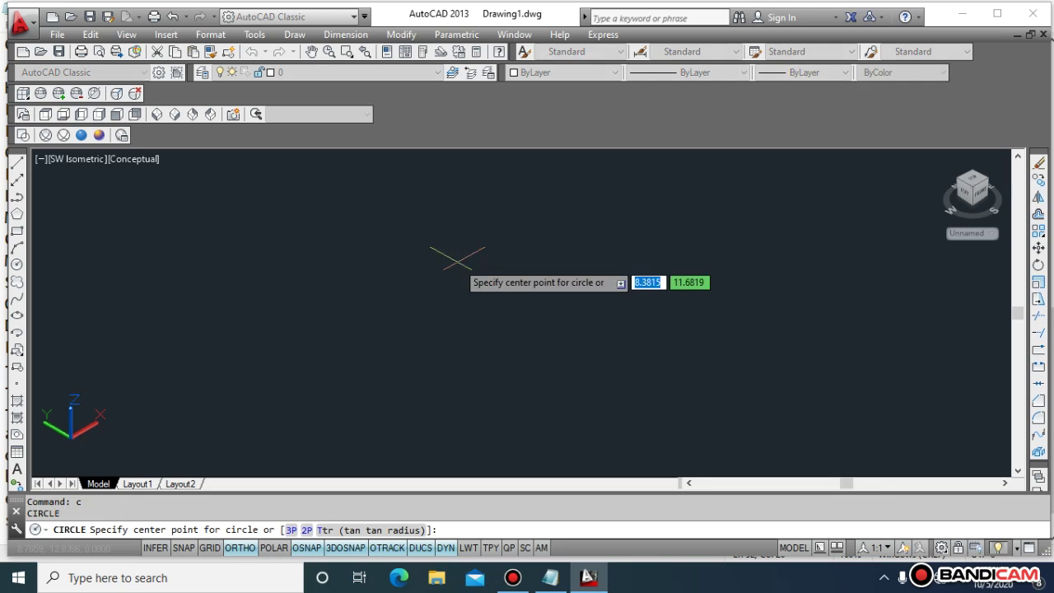
{"action": "left_click", "coordinate": [46, 115]}
{"action": "left_click", "coordinate": [45, 114]}
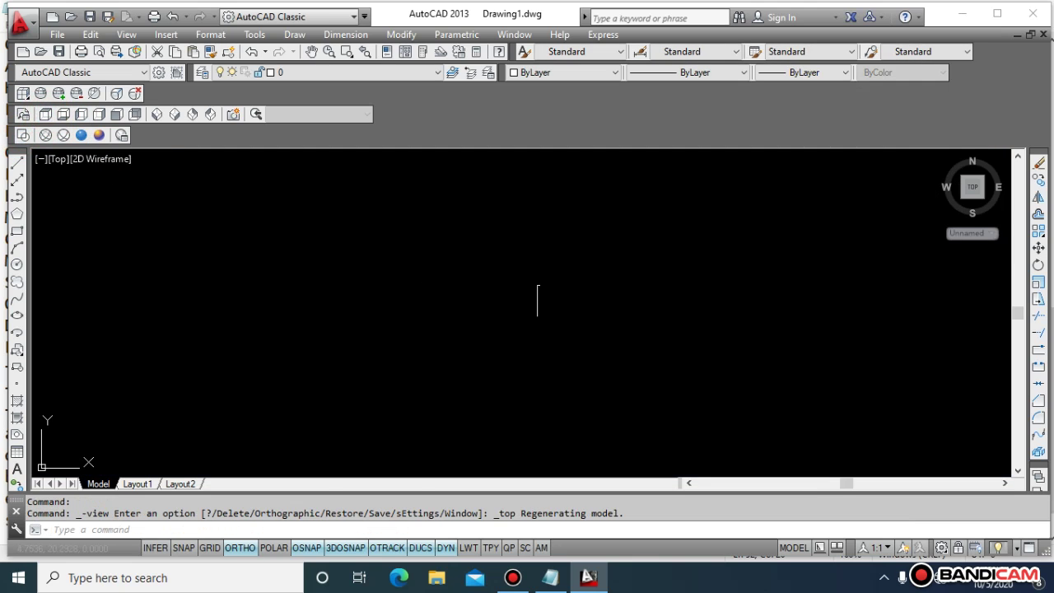
{"action": "left_click", "coordinate": [495, 275]}
{"action": "key", "text": "Escape"}
{"action": "key", "text": "Escape"}
{"action": "key", "text": "Escape"}
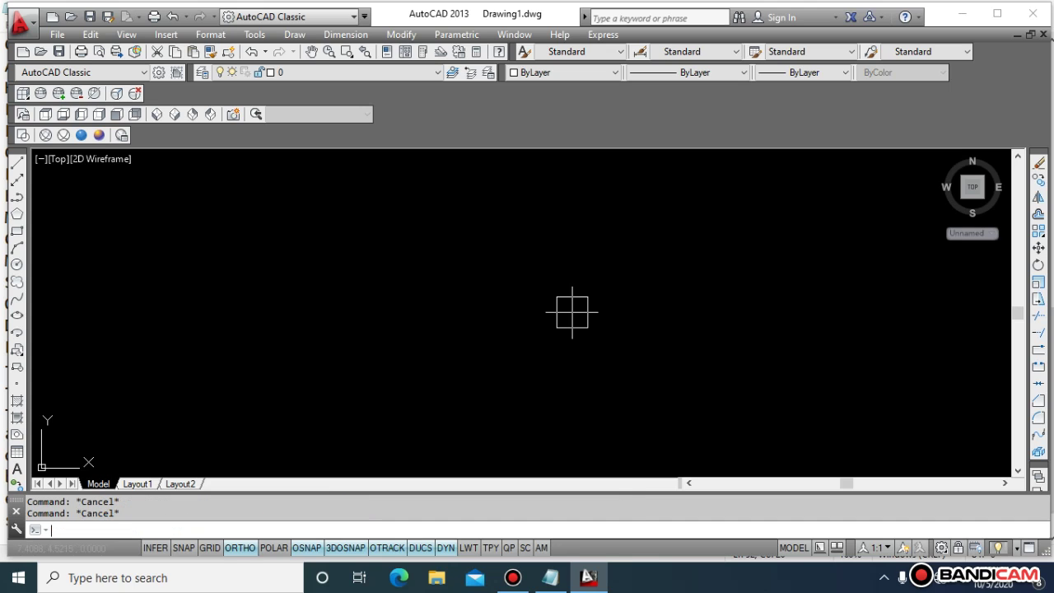
- Draw a circle with a radius of about 2.34 near the middle of the drawing area
{"action": "type", "text": "c"}
{"action": "key", "text": "Return"}
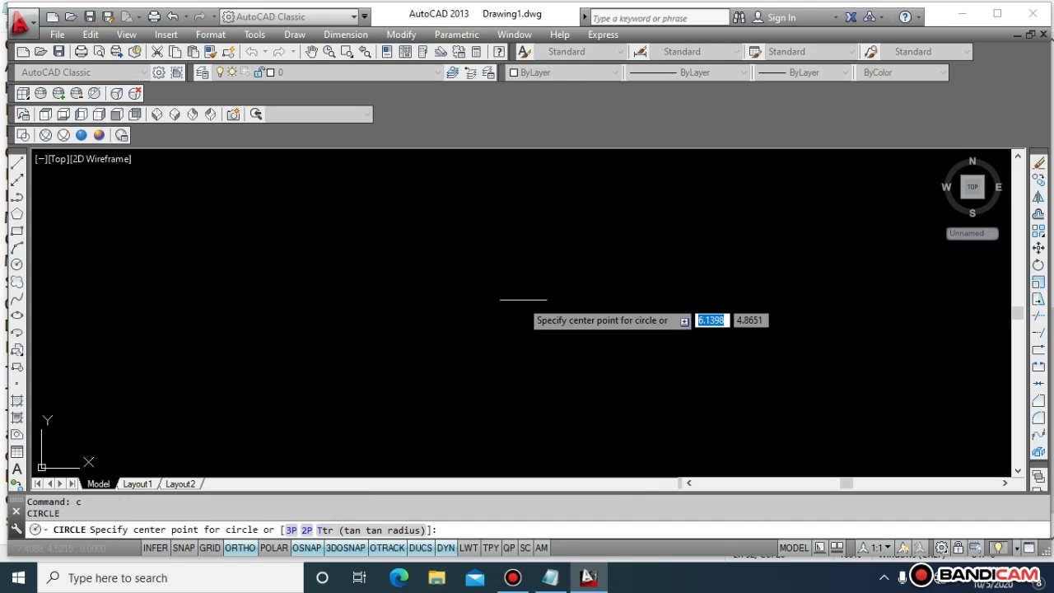
{"action": "left_click", "coordinate": [500, 300]}
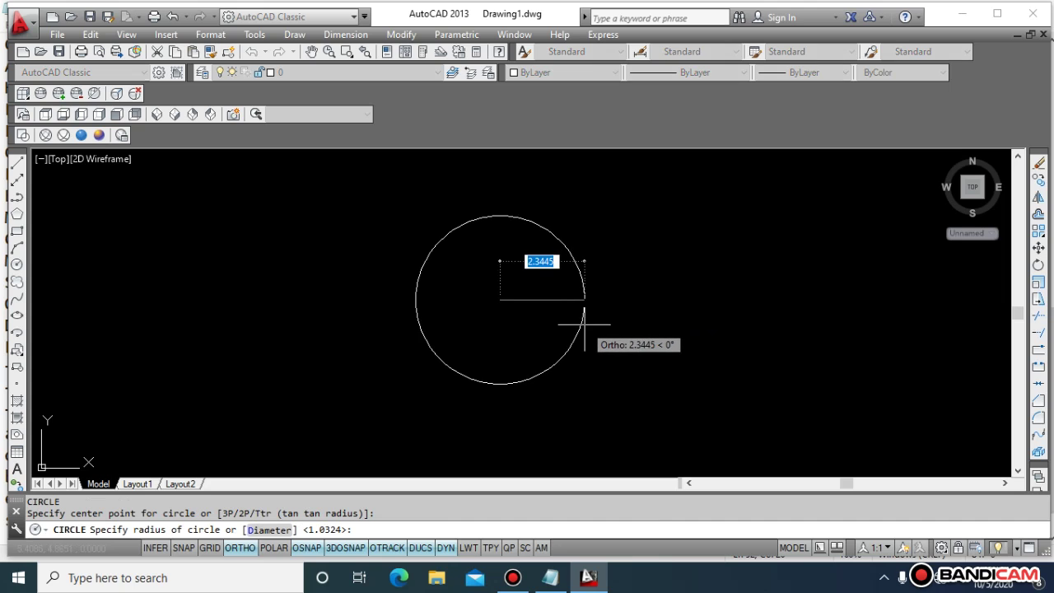
{"action": "left_click", "coordinate": [584, 324]}
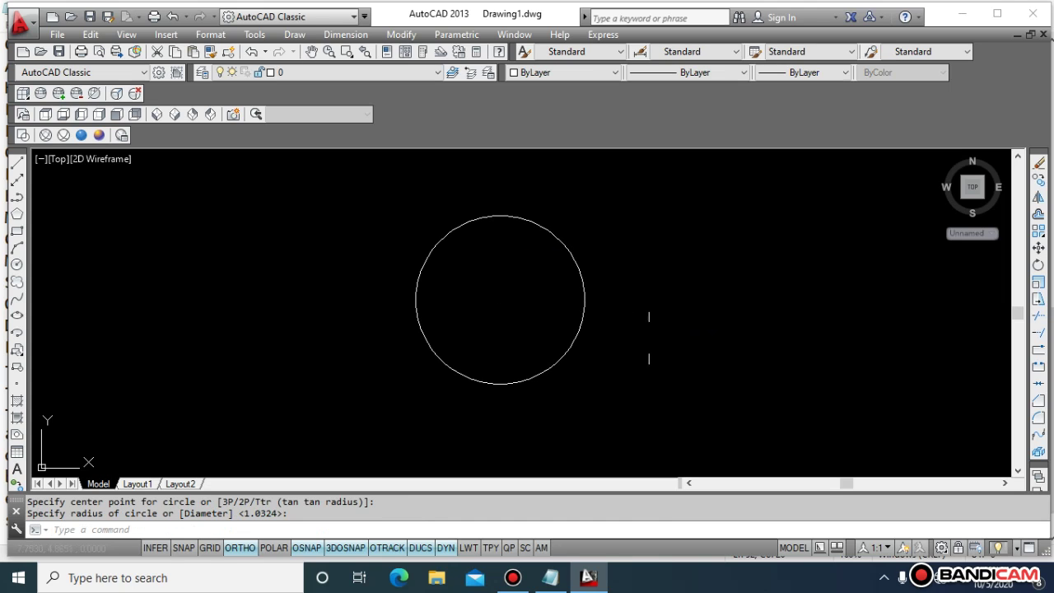
- Draw a smaller circle inside the first one, sharing its center and roughly half its radius
{"action": "key", "text": "Return"}
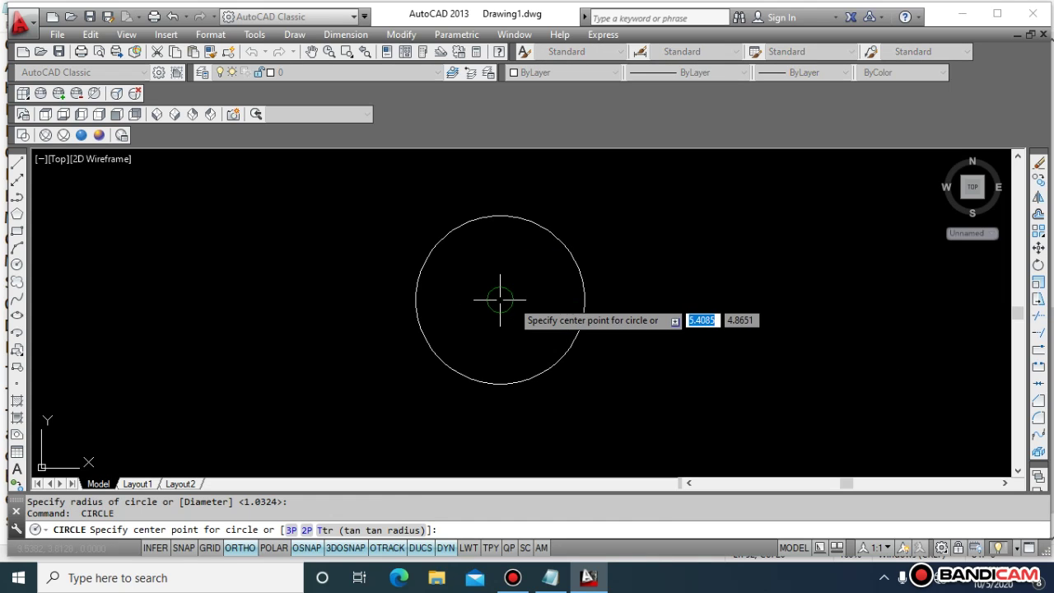
{"action": "left_click", "coordinate": [500, 300]}
{"action": "left_click", "coordinate": [528, 272]}
{"action": "key", "text": "Escape"}
{"action": "key", "text": "Escape"}
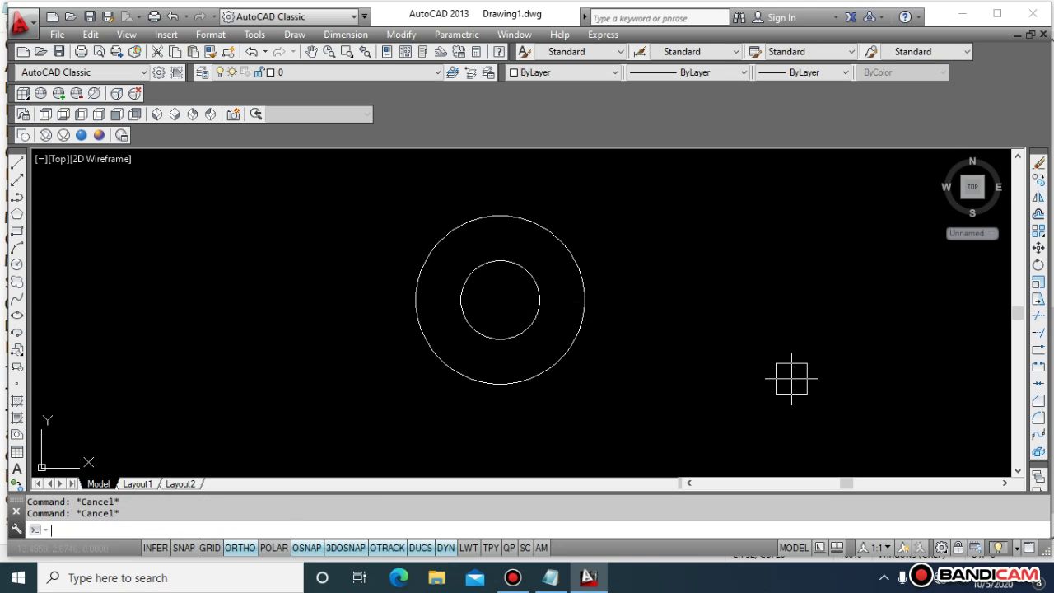
- Create Region boundaries from the ring area between the two circles, with island detection on
{"action": "type", "text": "bo"}
{"action": "key", "text": "Return"}
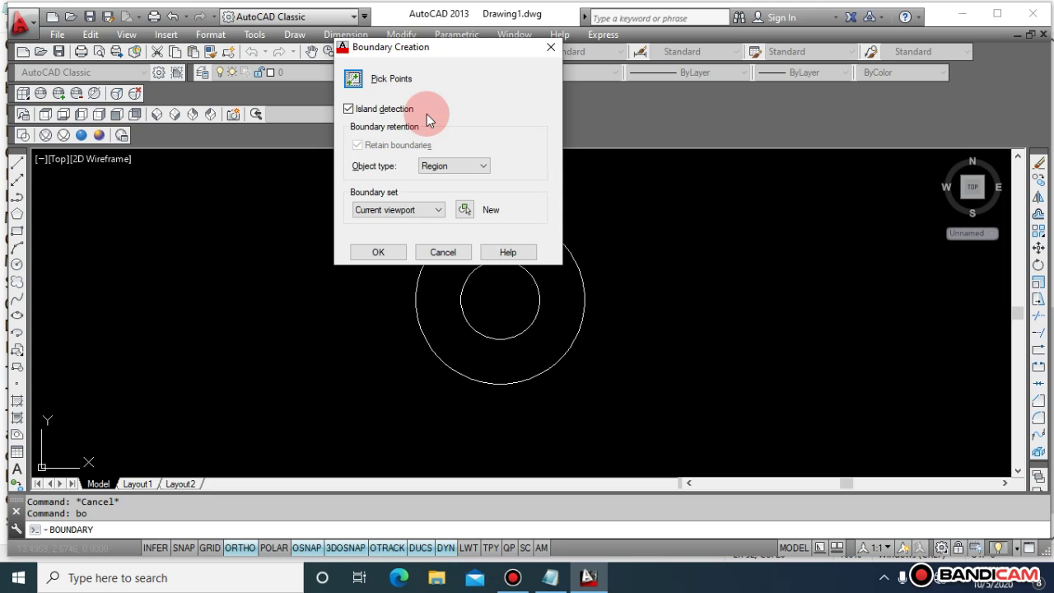
{"action": "left_click", "coordinate": [357, 82]}
{"action": "left_click", "coordinate": [522, 246]}
{"action": "key", "text": "Return"}
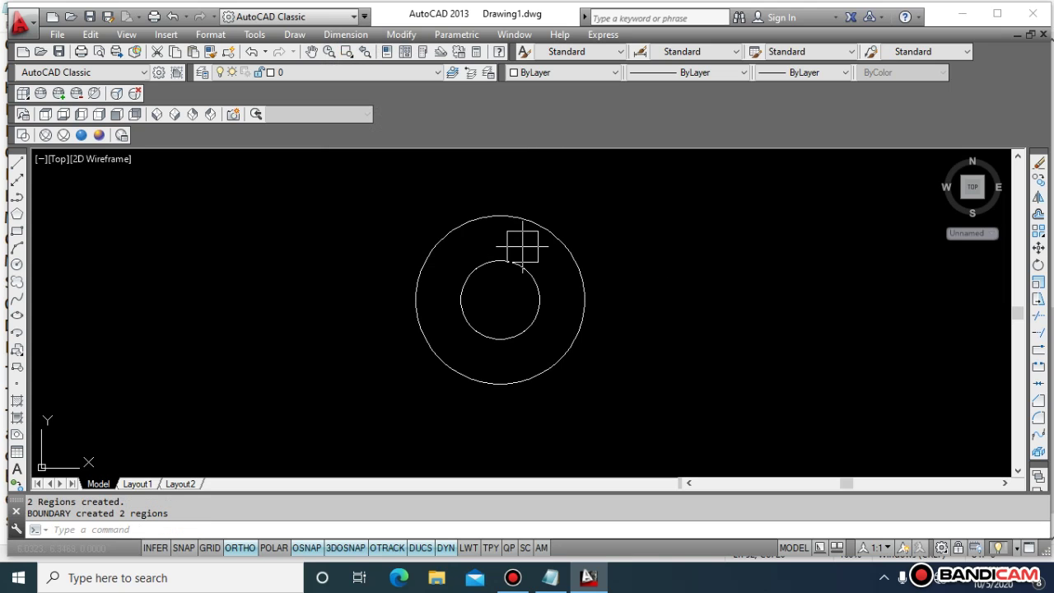
{"action": "key", "text": "Escape"}
{"action": "key", "text": "Escape"}
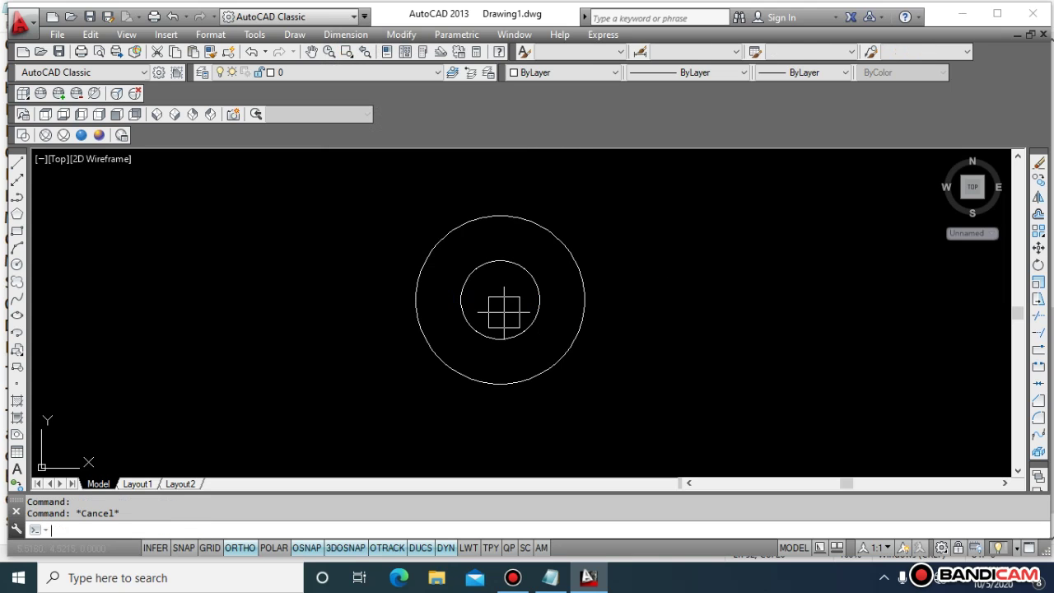
- Create a Region boundary from the area inside the inner circle
{"action": "type", "text": "bo"}
{"action": "key", "text": "Return"}
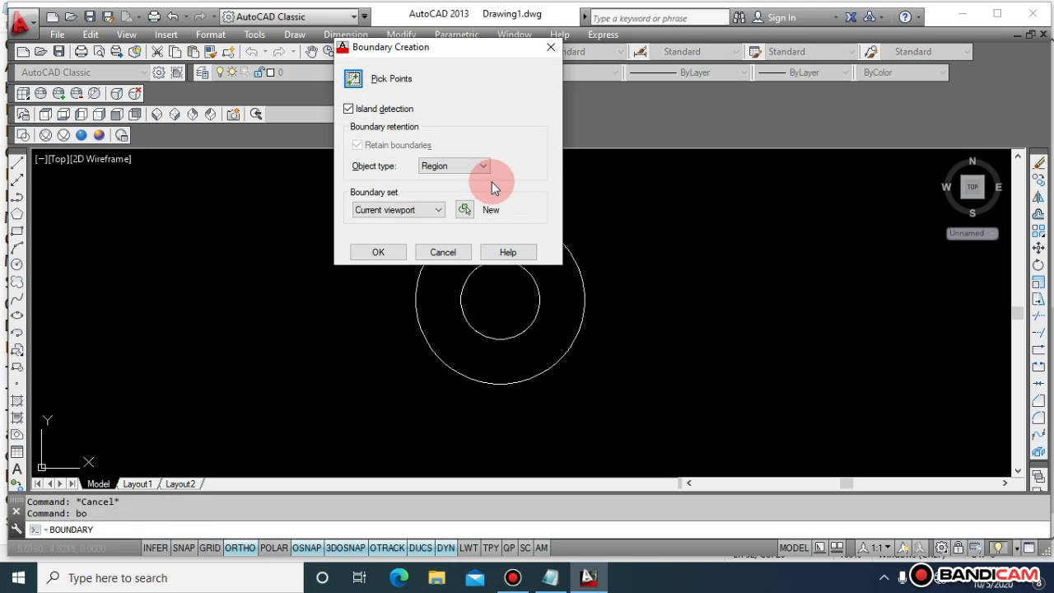
{"action": "left_click", "coordinate": [355, 79]}
{"action": "left_click", "coordinate": [475, 303]}
{"action": "key", "text": "Return"}
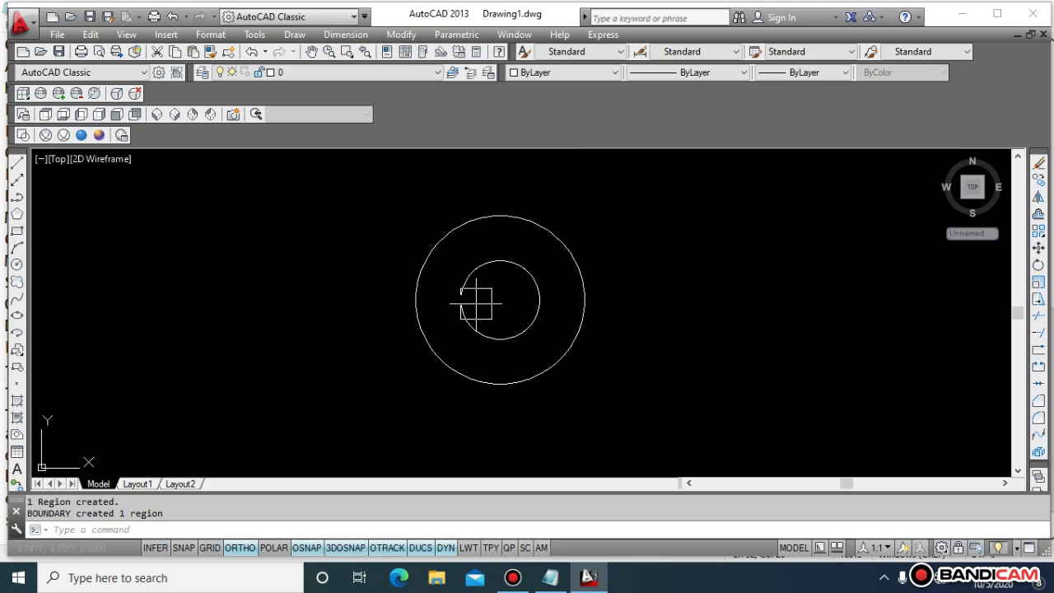
{"action": "key", "text": "Escape"}
{"action": "key", "text": "Escape"}
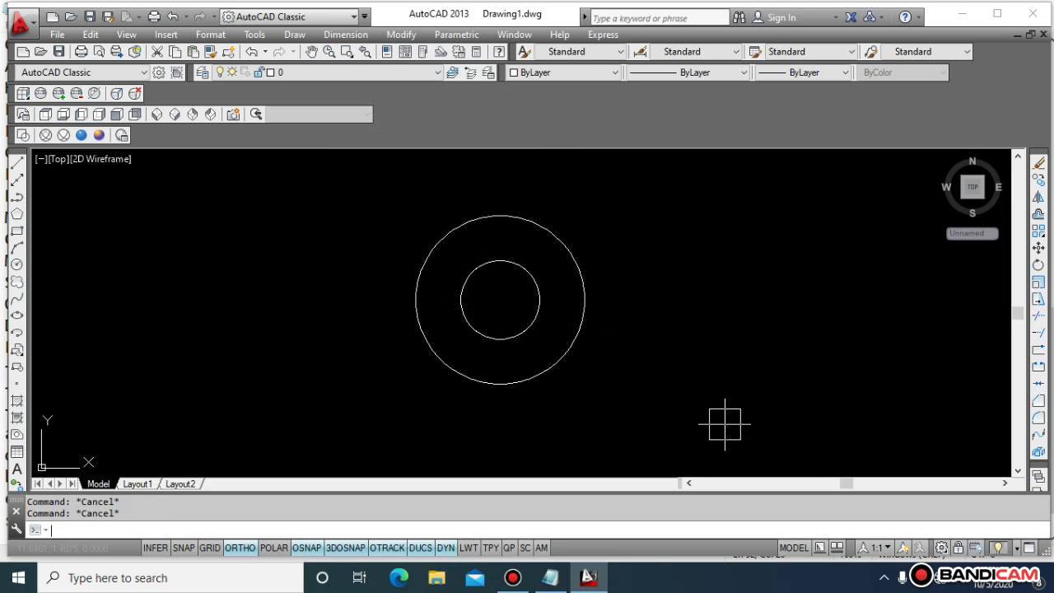
- Extrude the outer circle's region to a height of 4
{"action": "type", "text": "ex"}
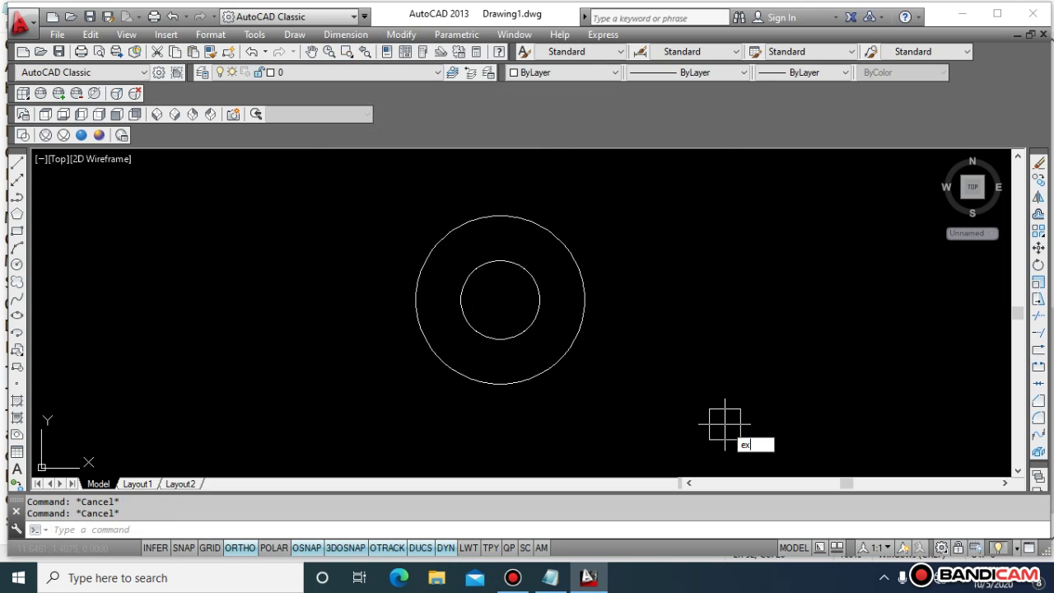
{"action": "type", "text": "t"}
{"action": "key", "text": "Return"}
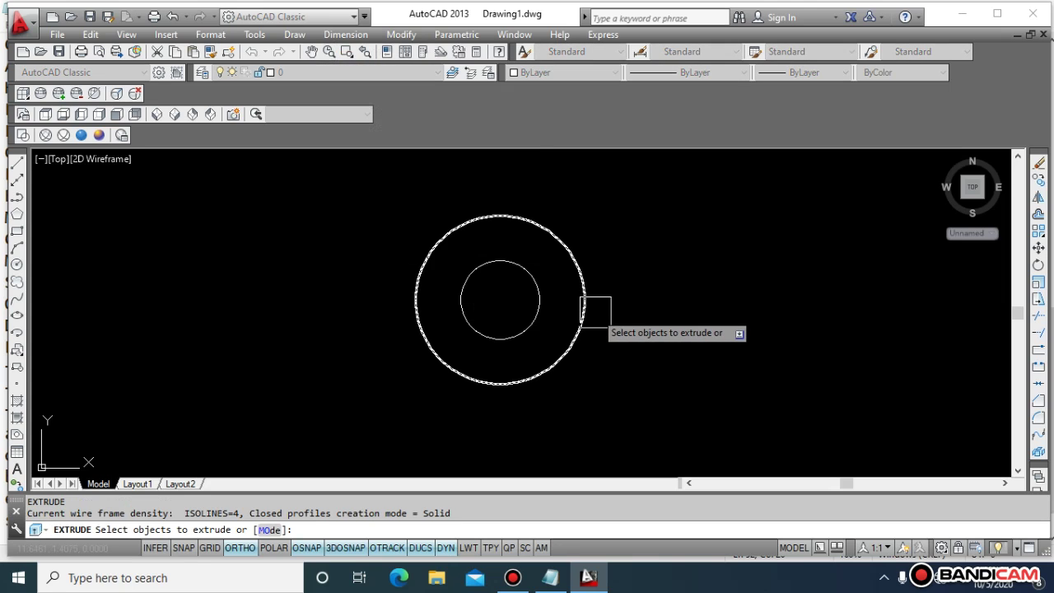
{"action": "left_click", "coordinate": [595, 311]}
{"action": "key", "text": "Return"}
{"action": "type", "text": "4"}
{"action": "key", "text": "Return"}
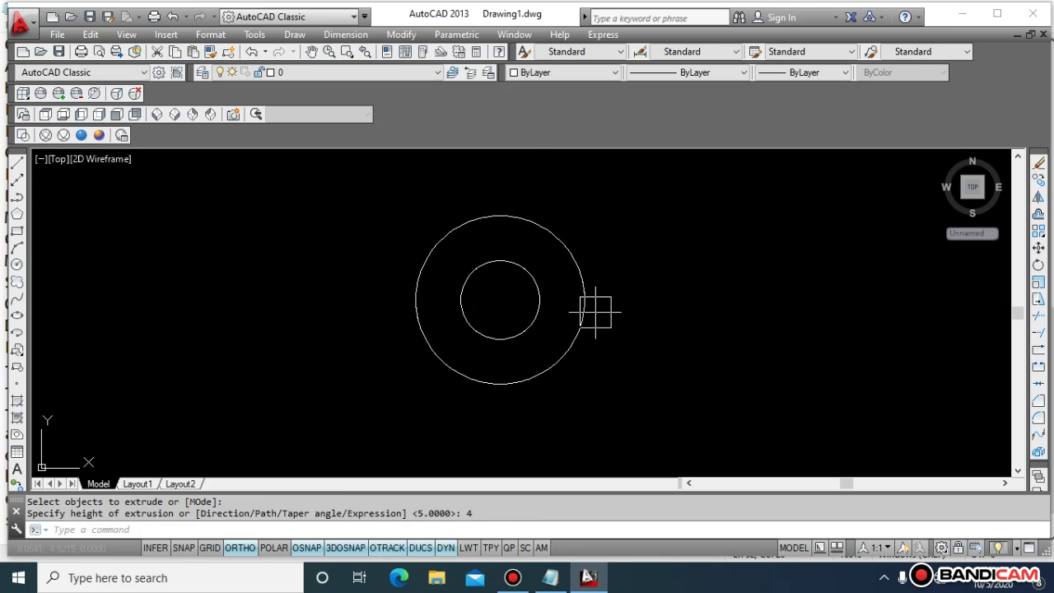
{"action": "key", "text": "Return"}
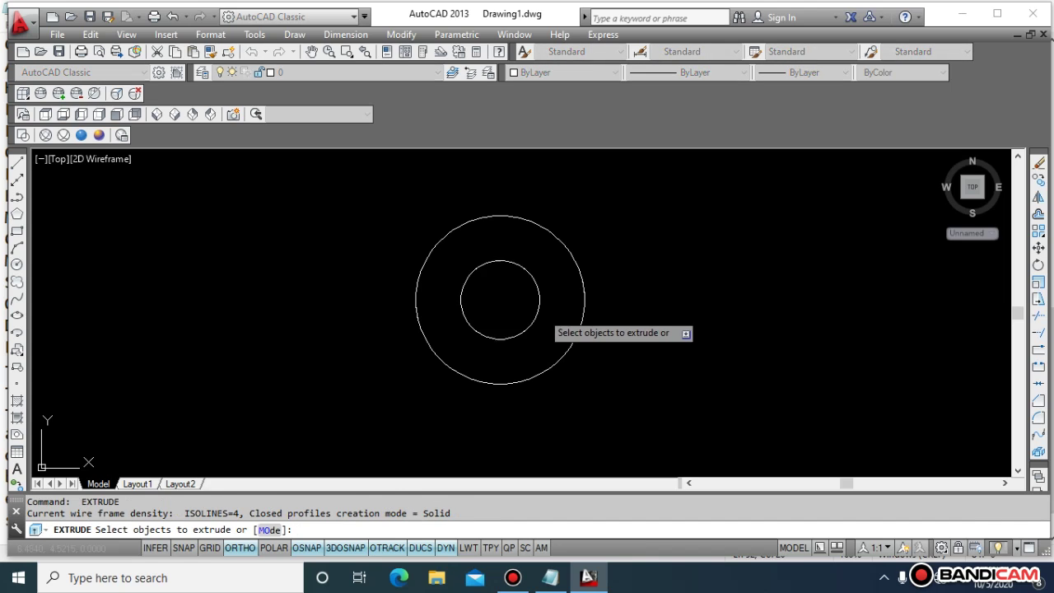
{"action": "left_click", "coordinate": [540, 313]}
{"action": "key", "text": "Return"}
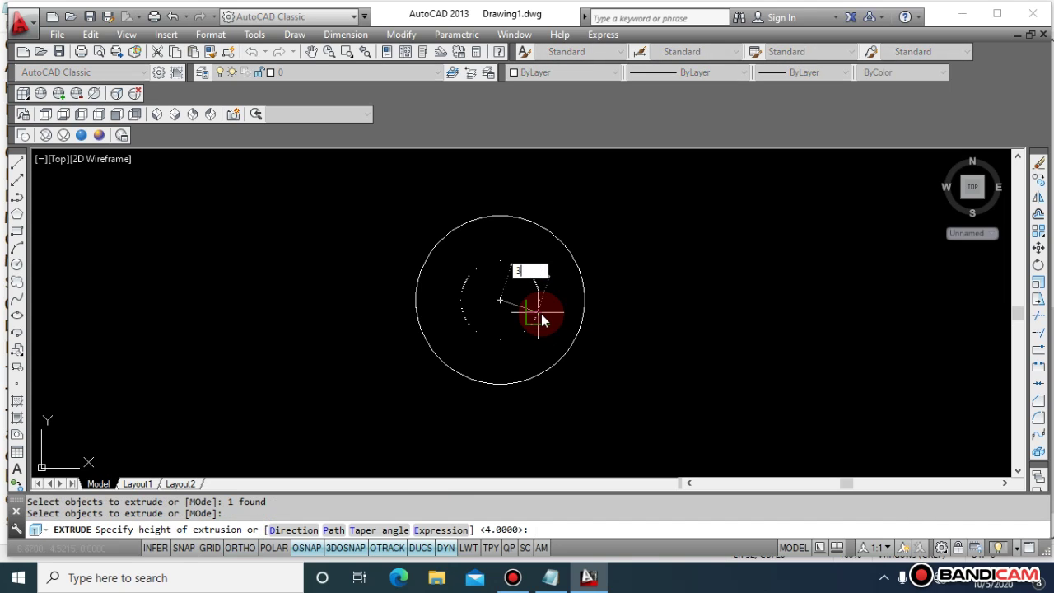
{"action": "type", "text": "3"}
{"action": "key", "text": "BackSpace"}
{"action": "type", "text": "6"}
{"action": "key", "text": "Escape"}
{"action": "key", "text": "Escape"}
- Extrude the inner circle's region to a height of 6
{"action": "type", "text": "EXt"}
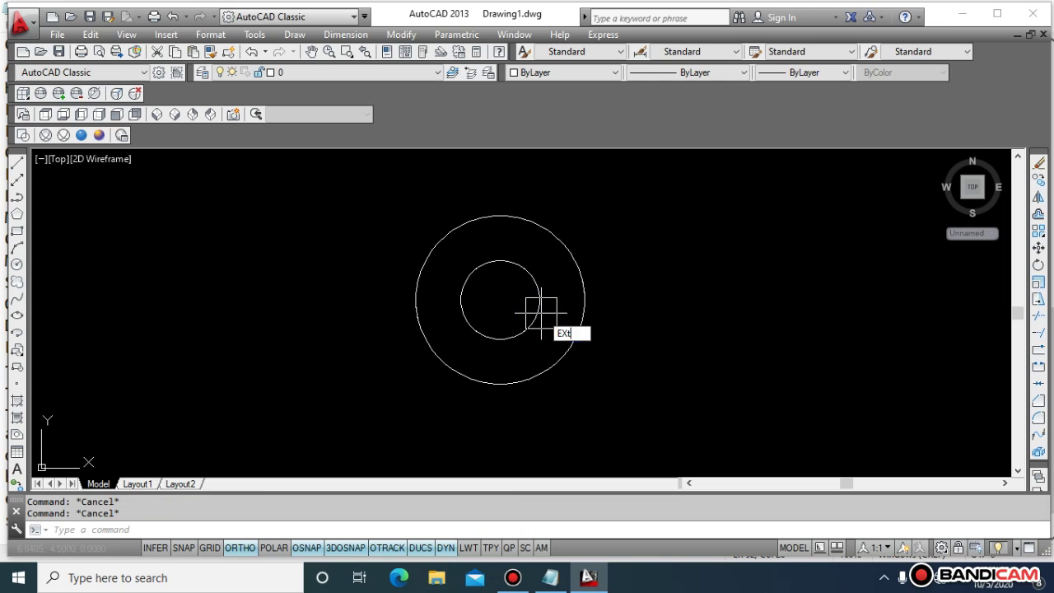
{"action": "key", "text": "Return"}
{"action": "left_click", "coordinate": [539, 311]}
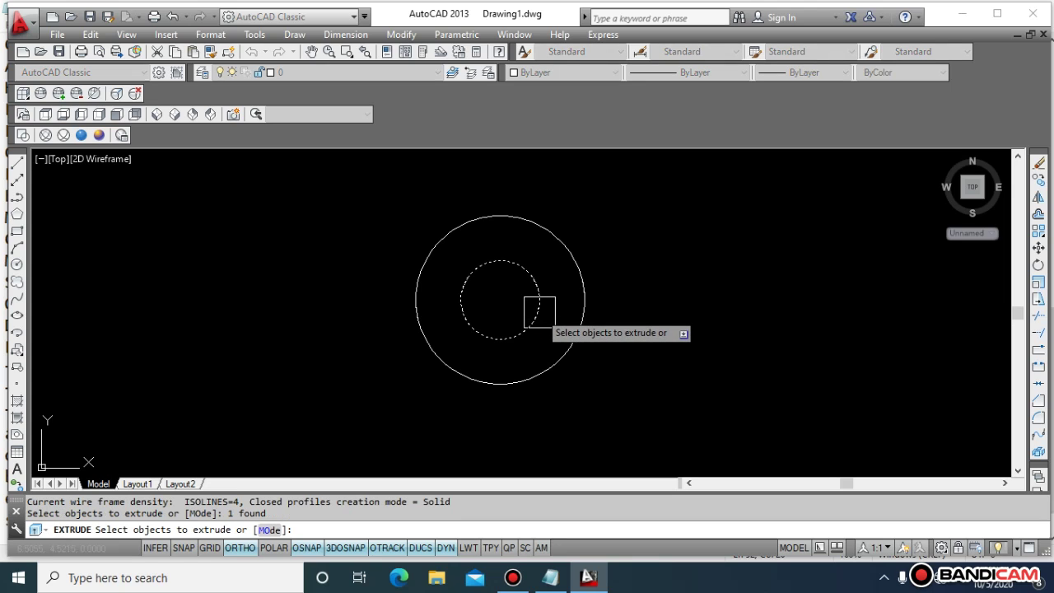
{"action": "key", "text": "Return"}
{"action": "type", "text": "6"}
{"action": "key", "text": "Return"}
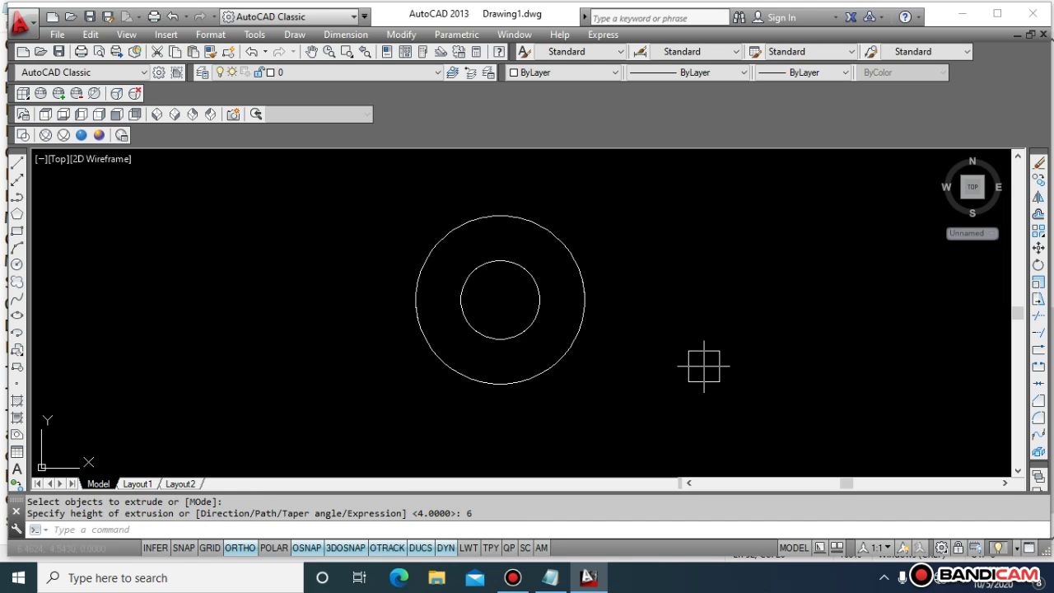
{"action": "key", "text": "Escape"}
{"action": "key", "text": "Escape"}
- Show the two extruded solids from the SW Isometric view in the Conceptual visual style
{"action": "left_click", "coordinate": [168, 101]}
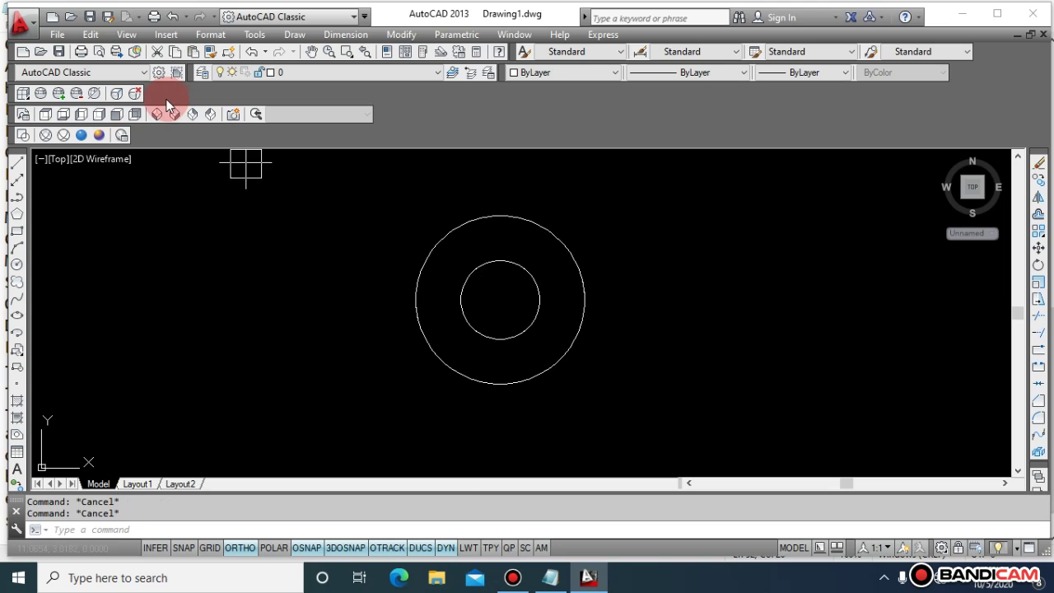
{"action": "left_click", "coordinate": [99, 135]}
{"action": "key", "text": "Escape"}
{"action": "key", "text": "Escape"}
- Move the inner cylinder straight up along the Z axis by about 1.7
{"action": "type", "text": "m"}
{"action": "key", "text": "Return"}
{"action": "left_click", "coordinate": [535, 236]}
{"action": "key", "text": "Return"}
{"action": "left_click", "coordinate": [702, 228]}
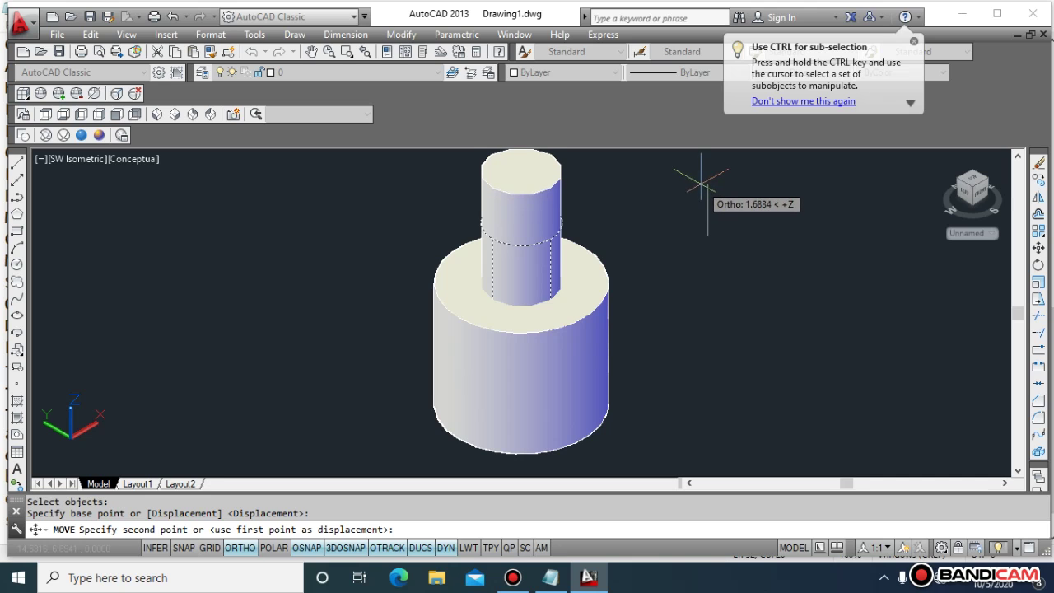
{"action": "key", "text": "Escape"}
{"action": "key", "text": "Escape"}
{"action": "key", "text": "Escape"}
- Subtract the raised inner cylinder from the outer cylinder to cut a hole from its top face
{"action": "type", "text": "su"}
{"action": "key", "text": "Return"}
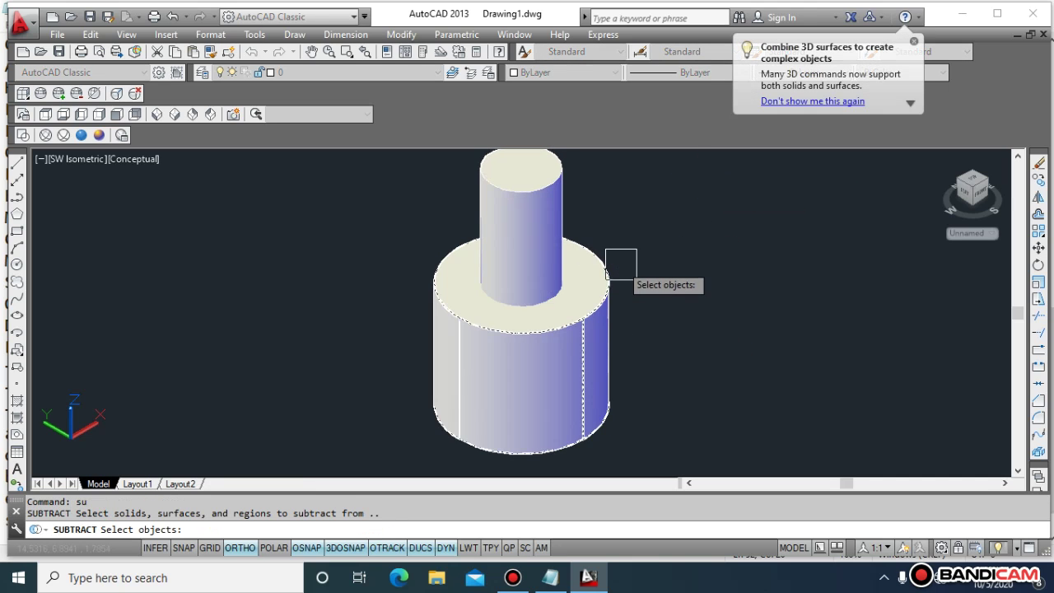
{"action": "left_click", "coordinate": [606, 273]}
{"action": "key", "text": "Return"}
{"action": "left_click", "coordinate": [539, 218]}
{"action": "key", "text": "Return"}
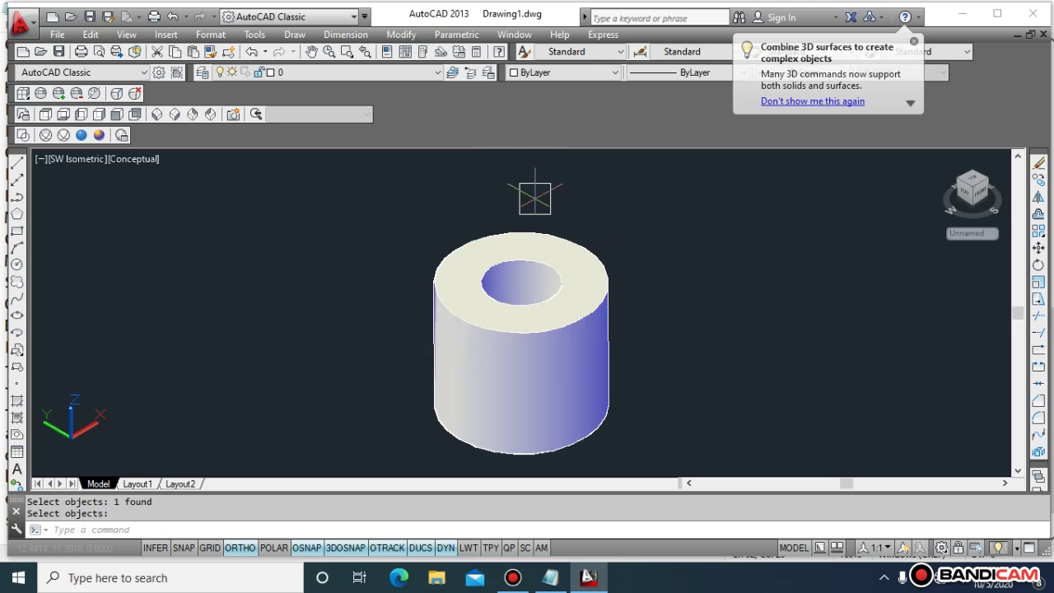
{"action": "key", "text": "Escape"}
{"action": "key", "text": "Escape"}
- Orbit the hollowed cylinder with 3DORBIT to look at its hole from almost directly above
{"action": "type", "text": "3do"}
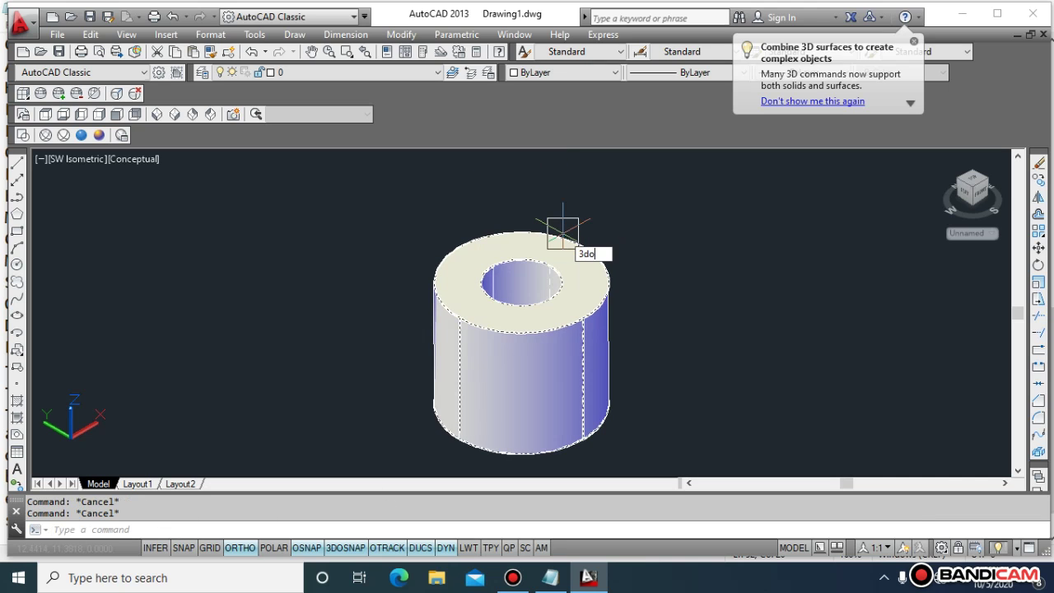
{"action": "key", "text": "Return"}
{"action": "left_click_drag", "start_coordinate": [640, 217], "coordinate": [569, 313]}
{"action": "key", "text": "Escape"}
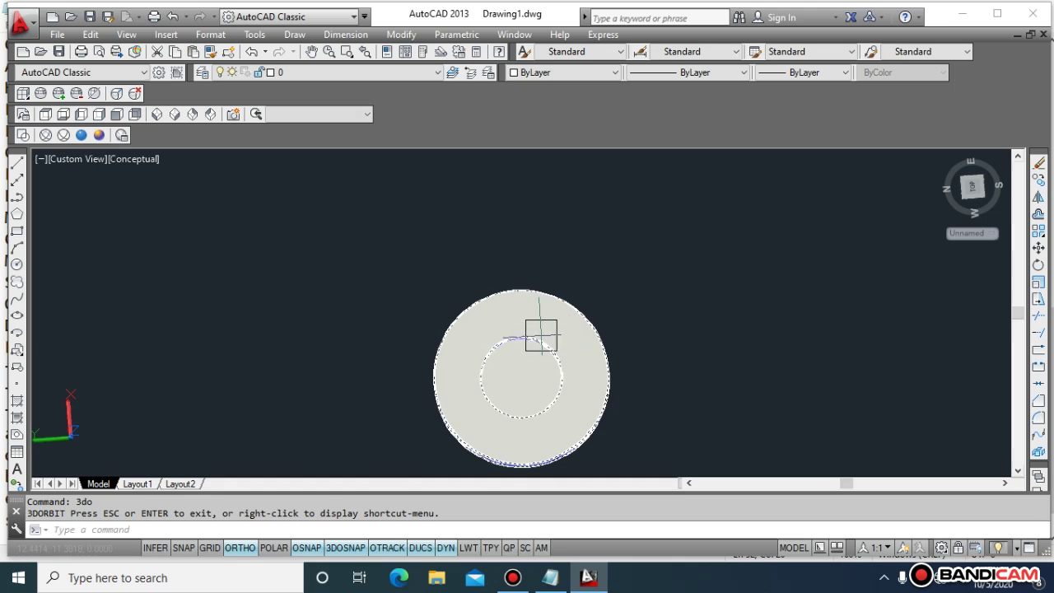
- Try coloring the hollowed cylinder Yellow and clear the selection
{"action": "left_click", "coordinate": [634, 63]}
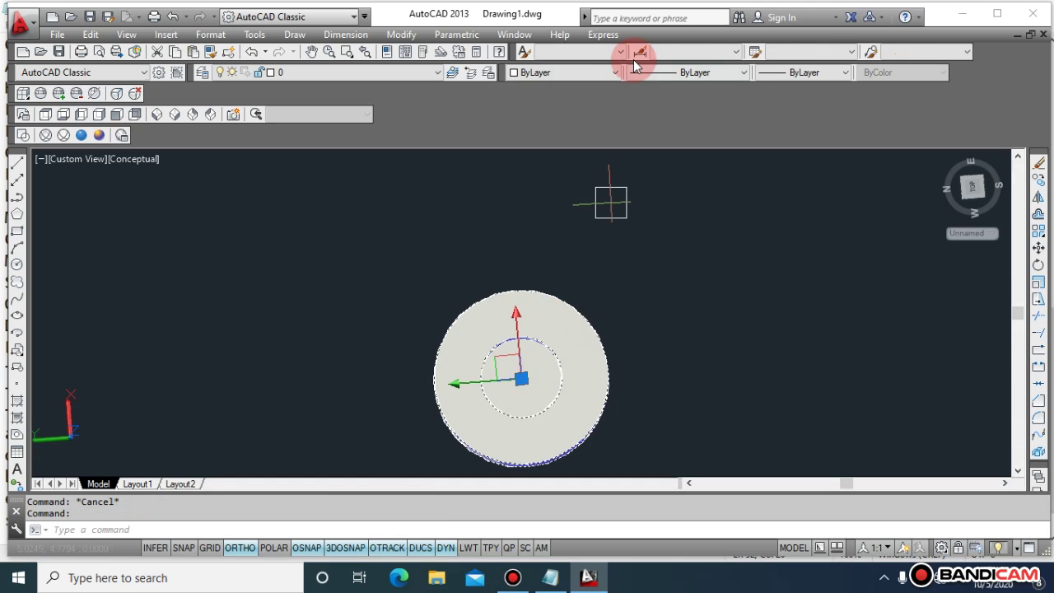
{"action": "left_click", "coordinate": [616, 73]}
{"action": "left_click", "coordinate": [575, 120]}
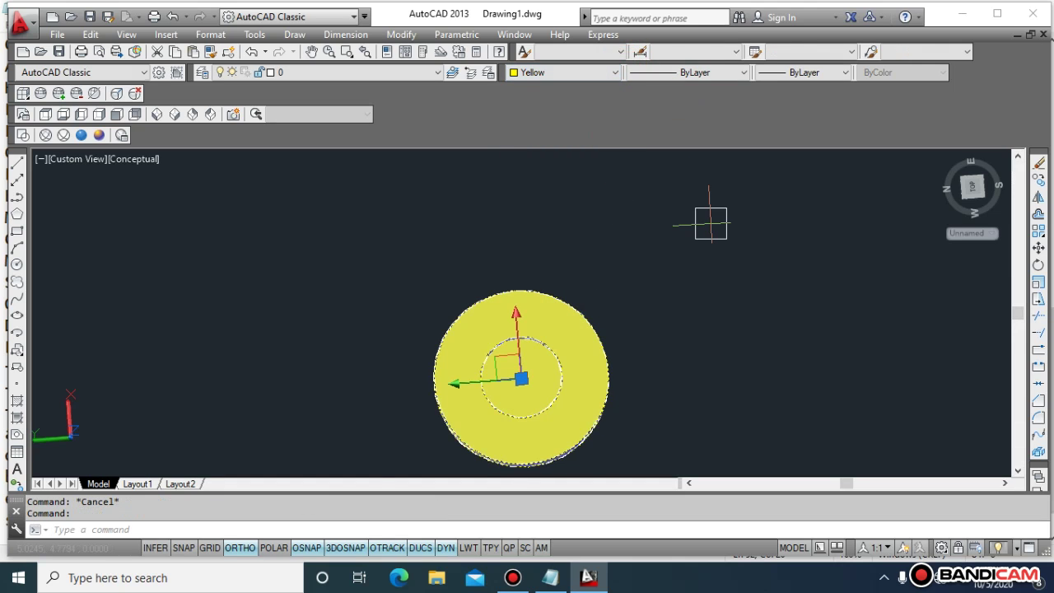
{"action": "key", "text": "Escape"}
{"action": "key", "text": "Escape"}
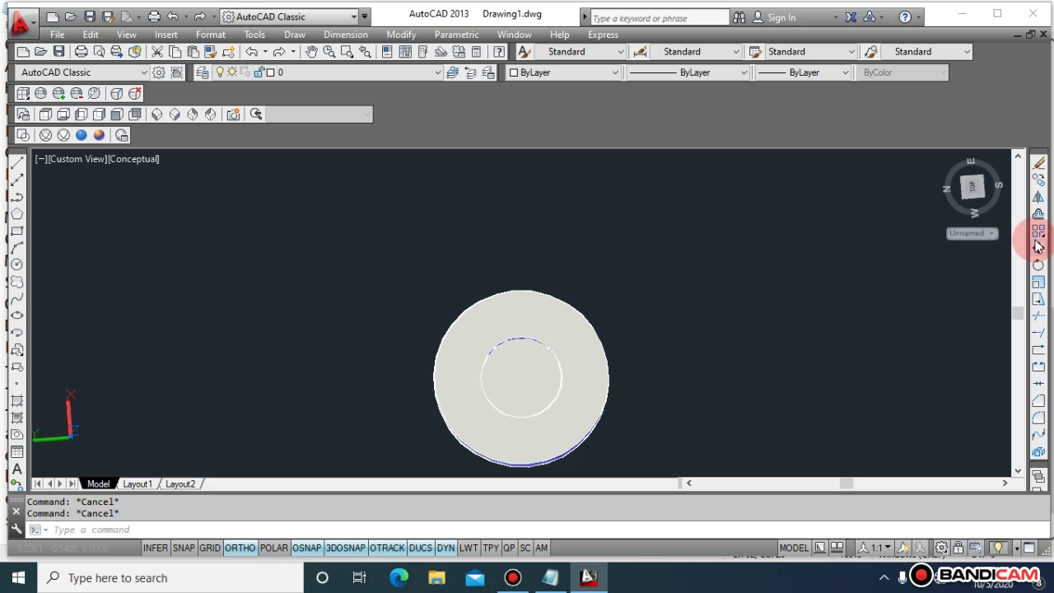
- Orbit the hollowed cylinder with 3DORBIT to a tilted view that looks down into its partial-depth hole
{"action": "left_click", "coordinate": [701, 275]}
{"action": "type", "text": "3do"}
{"action": "key", "text": "Return"}
{"action": "left_click_drag", "start_coordinate": [700, 268], "coordinate": [667, 201]}
{"action": "left_click", "coordinate": [535, 377]}
{"action": "key", "text": "Escape"}
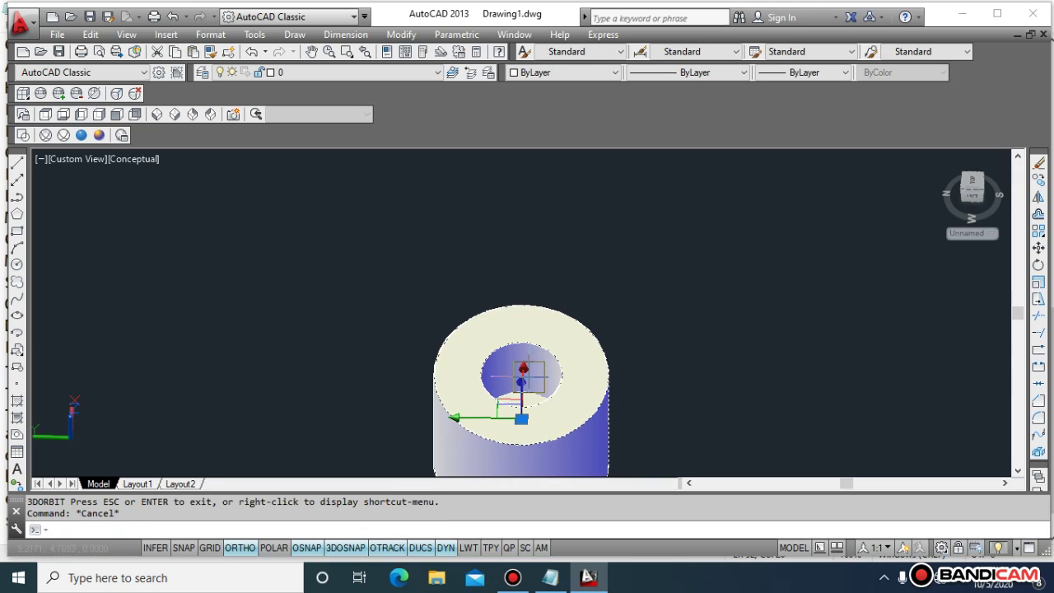
- Color the hollowed cylinder Red and clear the selection
{"action": "left_click", "coordinate": [535, 381]}
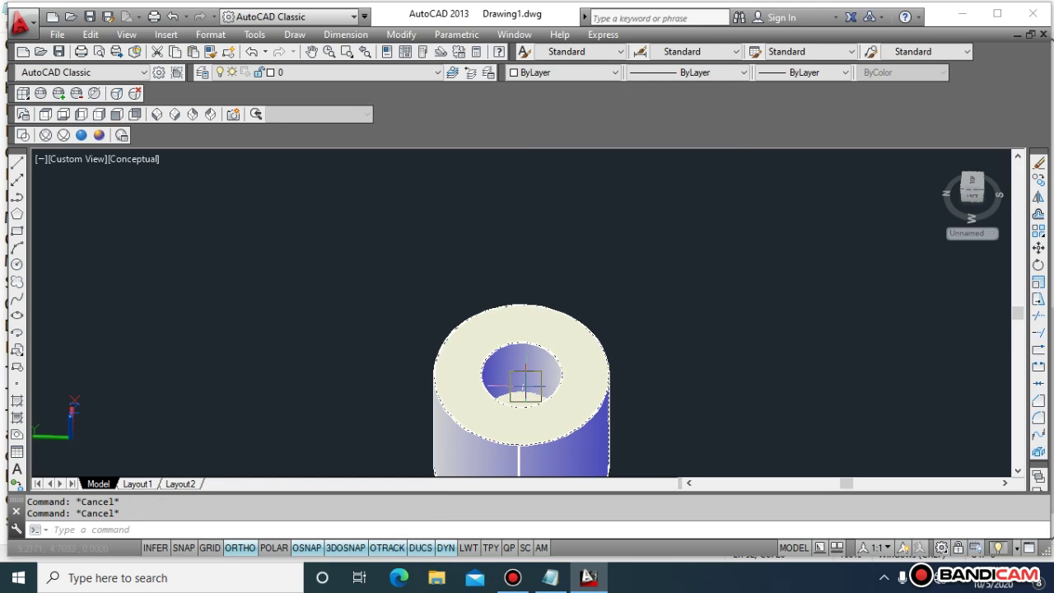
{"action": "left_click", "coordinate": [601, 322]}
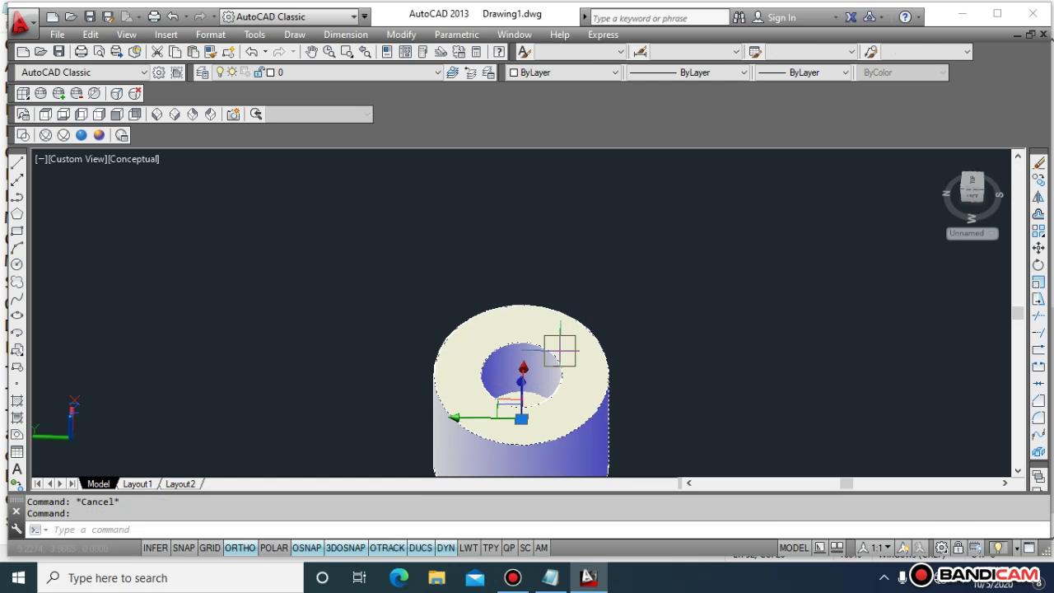
{"action": "left_click", "coordinate": [607, 73]}
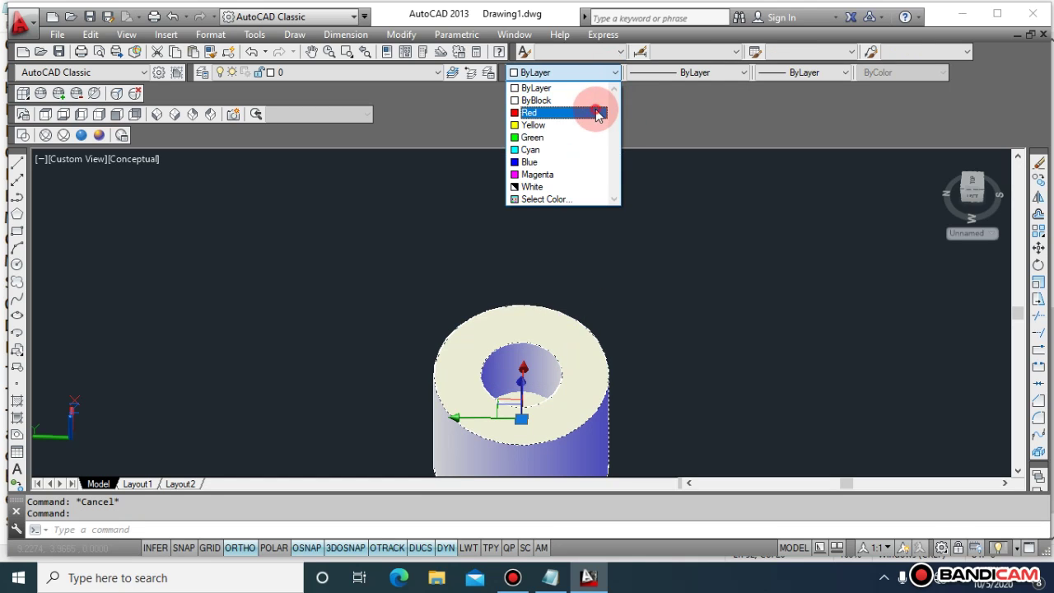
{"action": "left_click", "coordinate": [602, 113]}
{"action": "key", "text": "Escape"}
{"action": "key", "text": "Escape"}
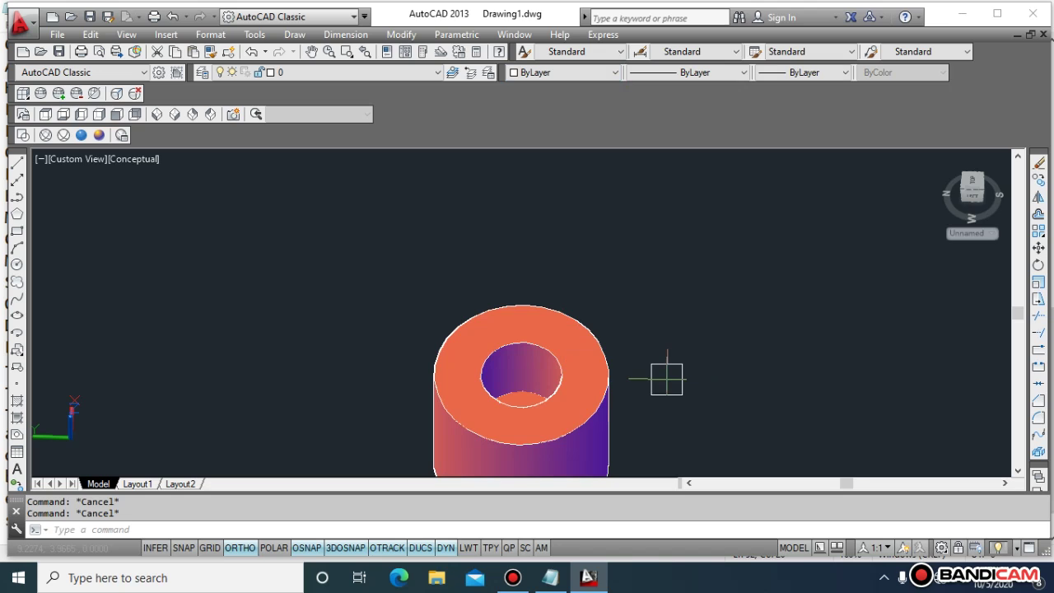
- Delete the red hollowed cylinder and select the leftover concentric circles at its base
{"action": "left_click", "coordinate": [665, 354]}
{"action": "left_click", "coordinate": [486, 328]}
{"action": "key", "text": "Delete"}
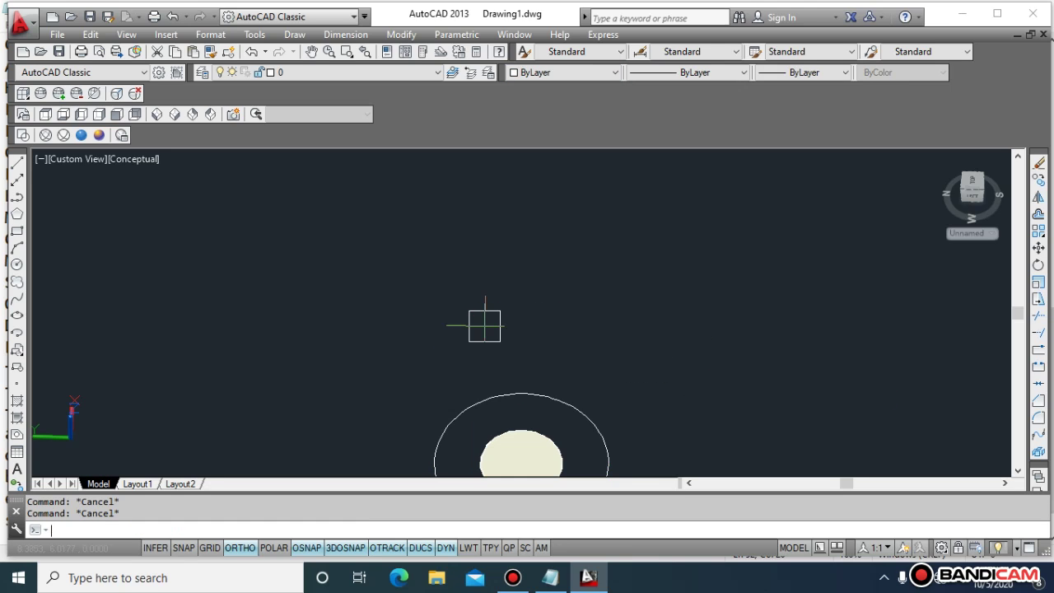
{"action": "left_click", "coordinate": [647, 457]}
{"action": "left_click", "coordinate": [482, 401]}
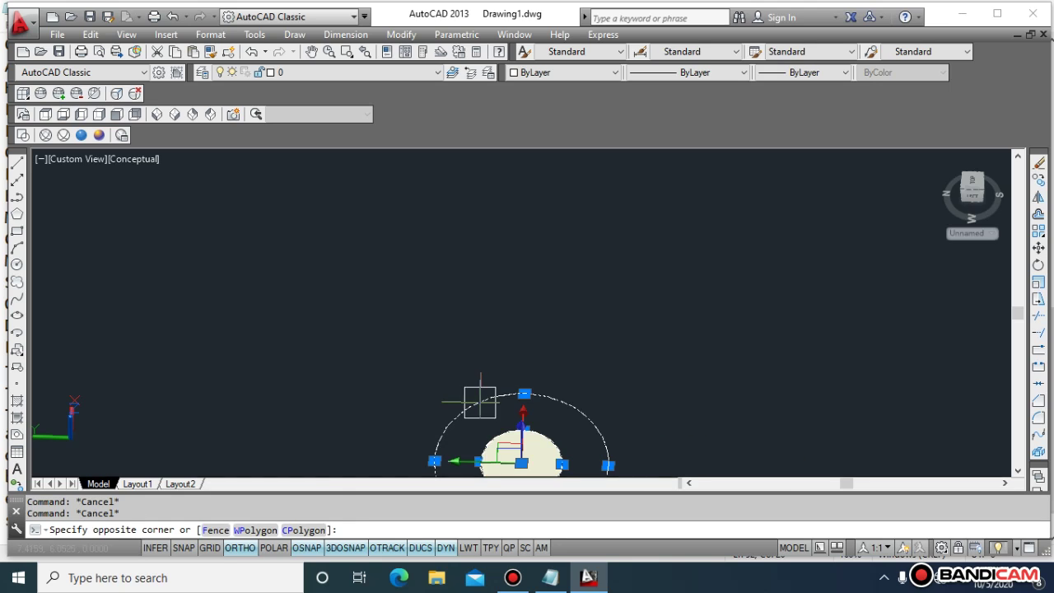